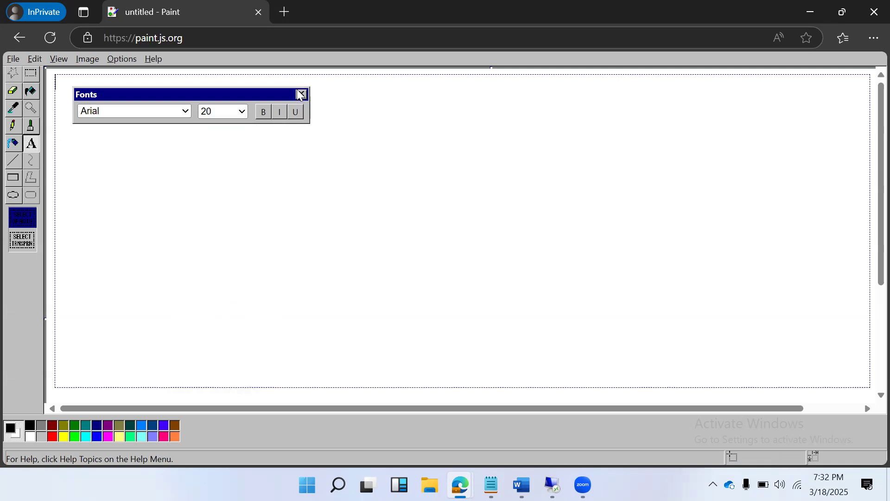
# Write the heading "SAP HANA BACKUPs & RESTORE :" at the start of the text area and underline it with a row of dashes
pyautogui.click(280, 96)
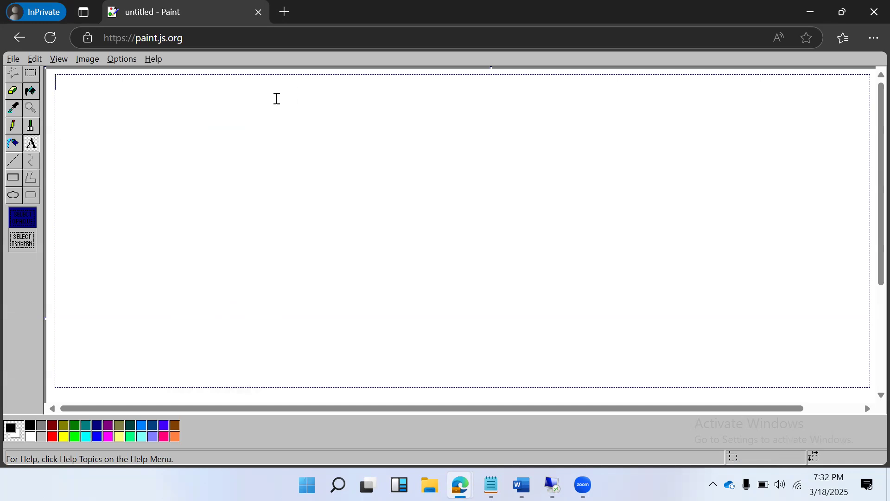
pyautogui.write('SAP HANA BACKU')
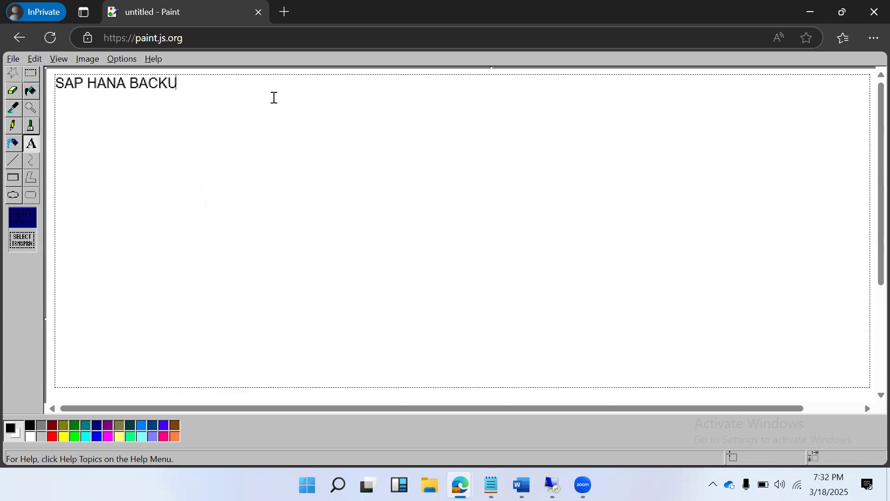
pyautogui.write('Ps & RESTOR')
pyautogui.write('E : ')
pyautogui.write('-----------------------------------------------')
pyautogui.press('Return')
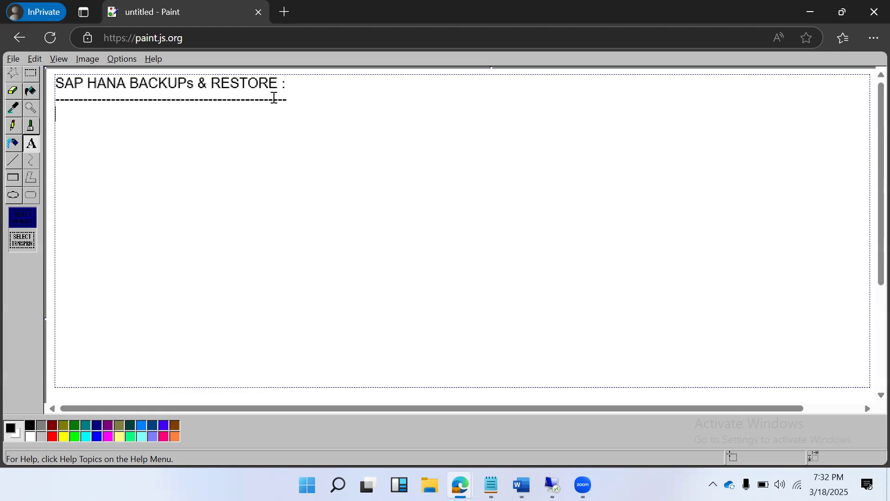
# Add the line "2 TYPES OF BACKUP's" below the dashed underline
pyautogui.click(188, 84)
pyautogui.click(340, 105)
pyautogui.press('Return')
pyautogui.write("2 TYPES OF BACKUP's")
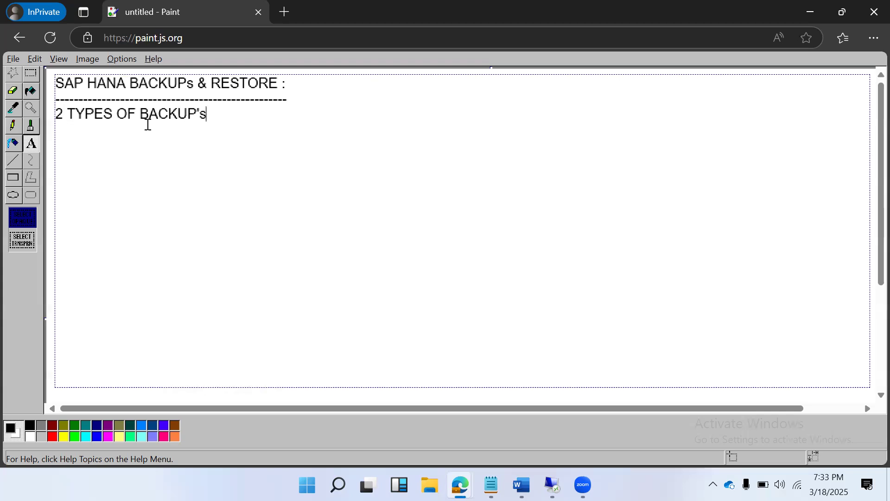
pyautogui.write(' 1)FULL DB BACK')
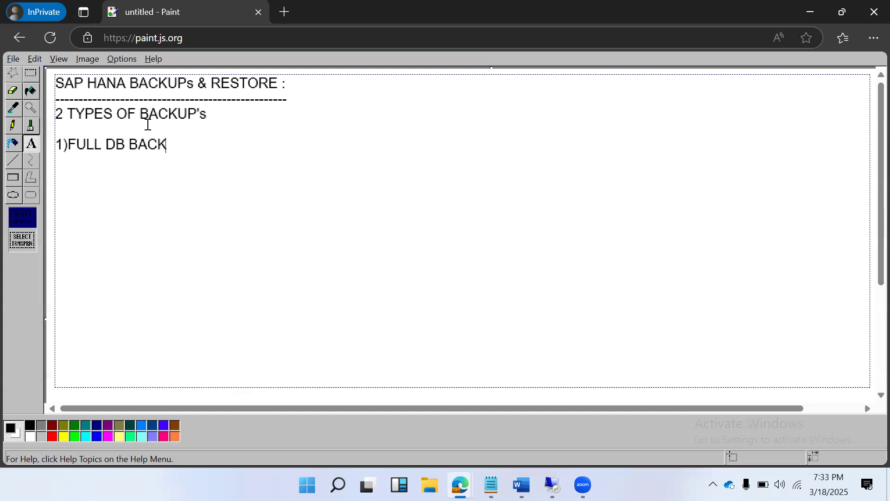
pyautogui.write('UP')
# List "1)FULL DB BACKUP" and "2)DELTA BACKUPS" below the types line, separated from it by a blank line
pyautogui.press('Return')
pyautogui.write('2)DELTA BACKUPS')
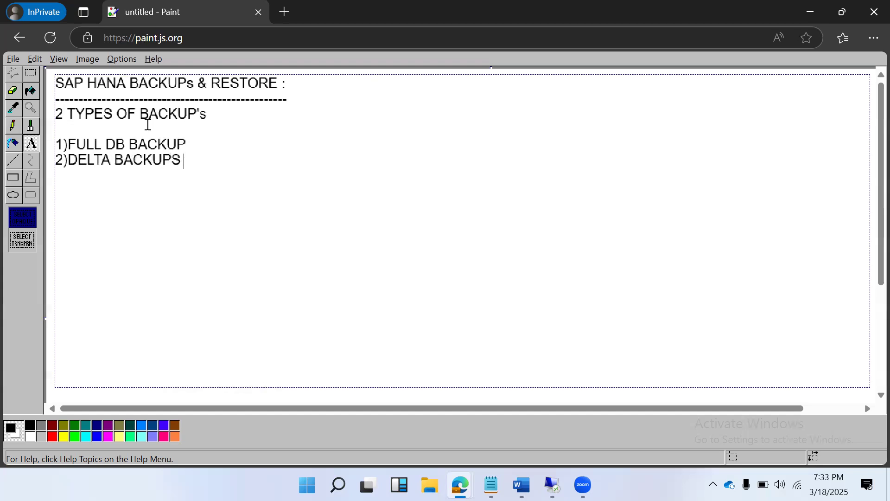
pyautogui.write(' - A)Incremental Backup  B)Diff')
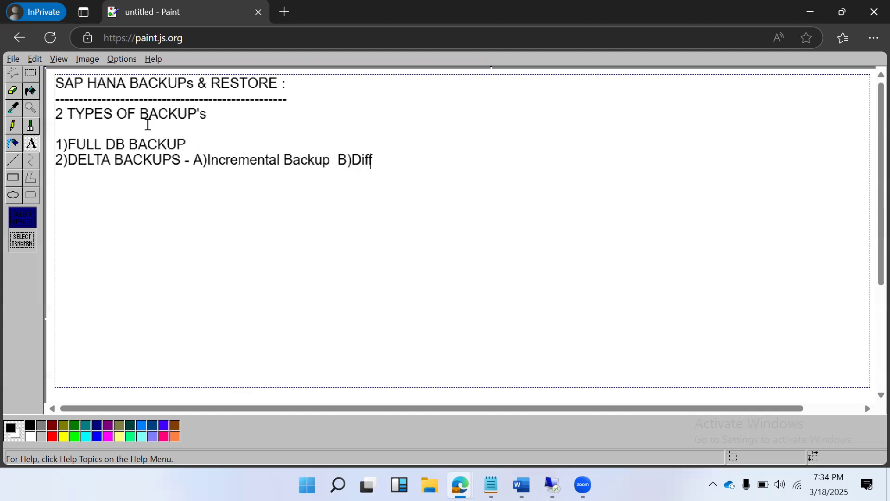
pyautogui.write('erentical Backup .')
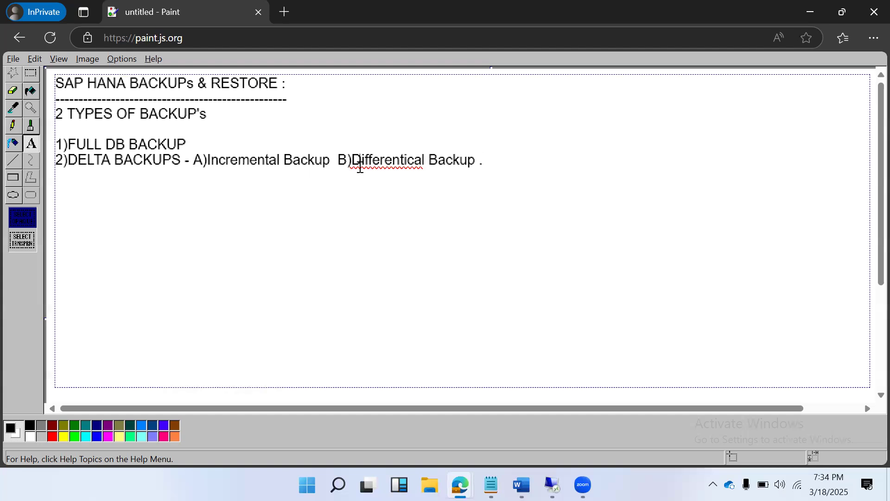
# Correct the misspelled word after "B)" to "Differential" using the spelling suggestion, and start a new line after the sentence
pyautogui.rightClick(361, 166)
pyautogui.click(387, 178)
pyautogui.click(514, 162)
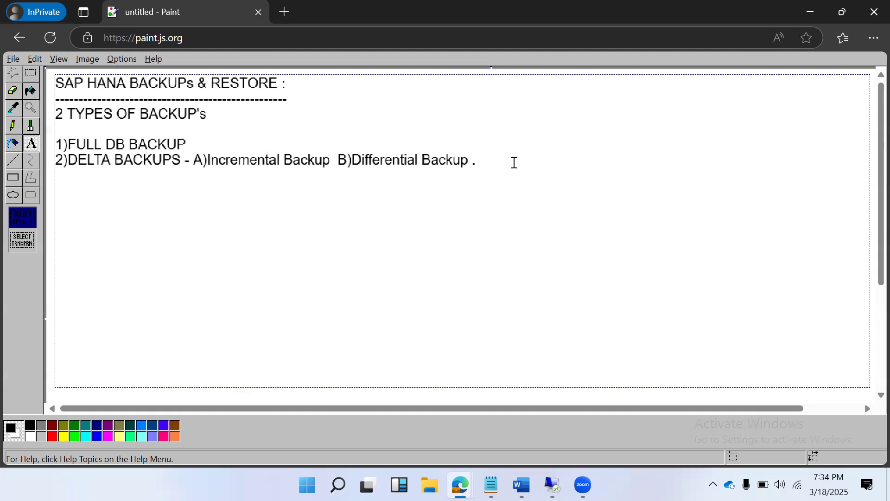
pyautogui.press('Return')
# Draw a tall outlined black rectangle below the DELTA BACKUPS line, reaching almost to the lower edge of the visible canvas
pyautogui.click(10, 180)
pyautogui.moveTo(141, 170); pyautogui.dragTo(239, 245)
pyautogui.moveTo(290, 271); pyautogui.dragTo(330, 399)
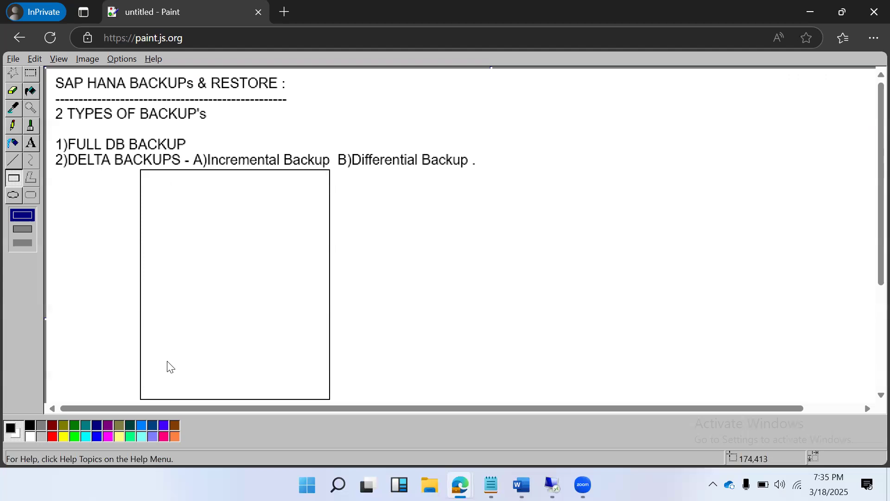
# Divide the tall rectangle into seven rows by stacking six full-width rectangles inside it from the bottom up
pyautogui.moveTo(141, 369); pyautogui.dragTo(205, 393)
pyautogui.moveTo(258, 401); pyautogui.dragTo(329, 397)
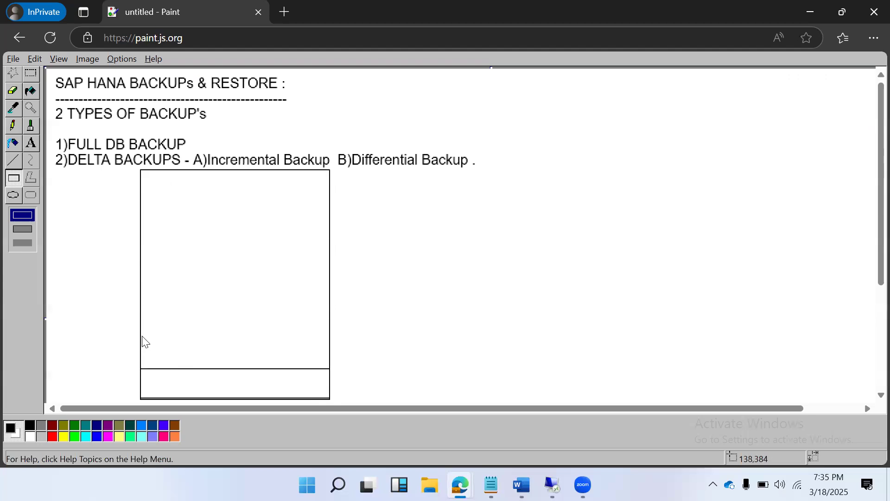
pyautogui.moveTo(141, 336); pyautogui.dragTo(329, 369)
pyautogui.moveTo(141, 299); pyautogui.dragTo(330, 333)
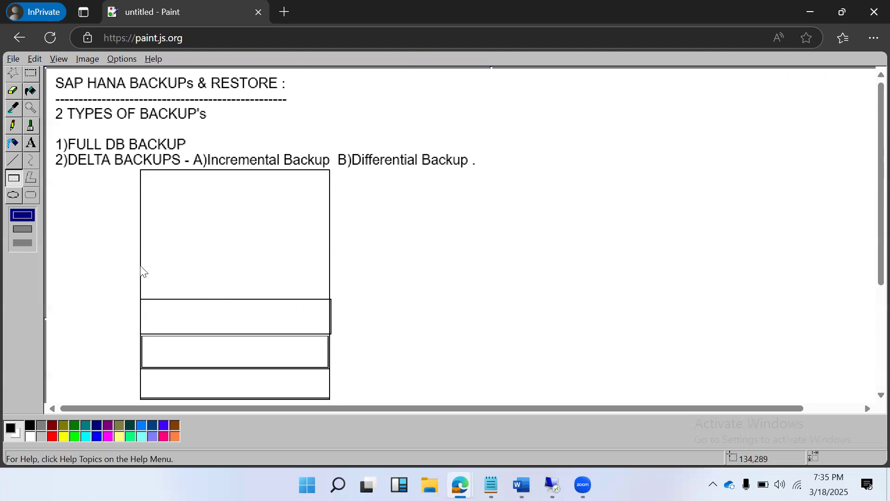
pyautogui.moveTo(141, 262); pyautogui.dragTo(331, 304)
pyautogui.moveTo(141, 222); pyautogui.dragTo(278, 263)
pyautogui.moveTo(326, 261); pyautogui.dragTo(328, 259)
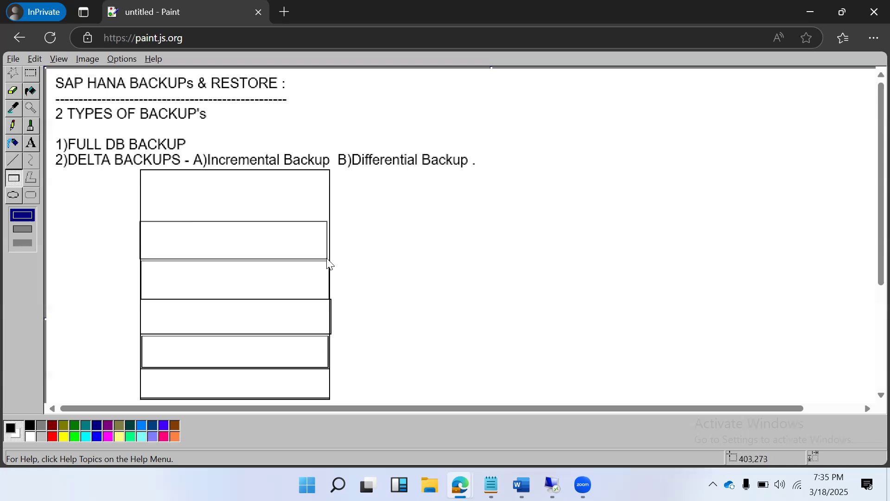
pyautogui.moveTo(139, 190); pyautogui.dragTo(328, 220)
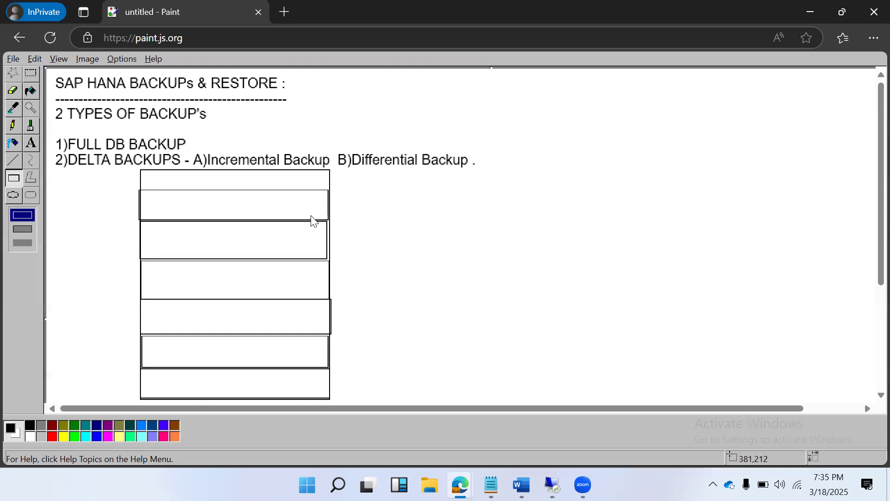
# Draw black vertical lines near the right end of the two lowest rows and a bracket just outside their right edge
pyautogui.click(13, 160)
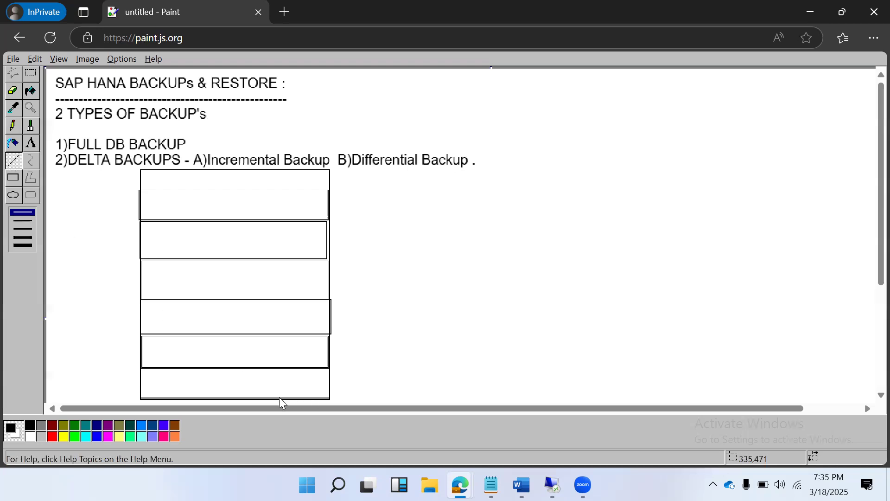
pyautogui.moveTo(279, 397); pyautogui.dragTo(279, 369)
pyautogui.moveTo(330, 346); pyautogui.dragTo(338, 346)
pyautogui.moveTo(294, 395)
pyautogui.mouseDown()
pyautogui.moveTo(295, 335)
pyautogui.moveTo(342, 334)
pyautogui.mouseUp()
pyautogui.moveTo(330, 397); pyautogui.dragTo(343, 395)
pyautogui.moveTo(343, 336); pyautogui.dragTo(344, 392)
# Draw a black vertical line through the three lowest rows and a short black mark above "Incremental"
pyautogui.click(313, 331)
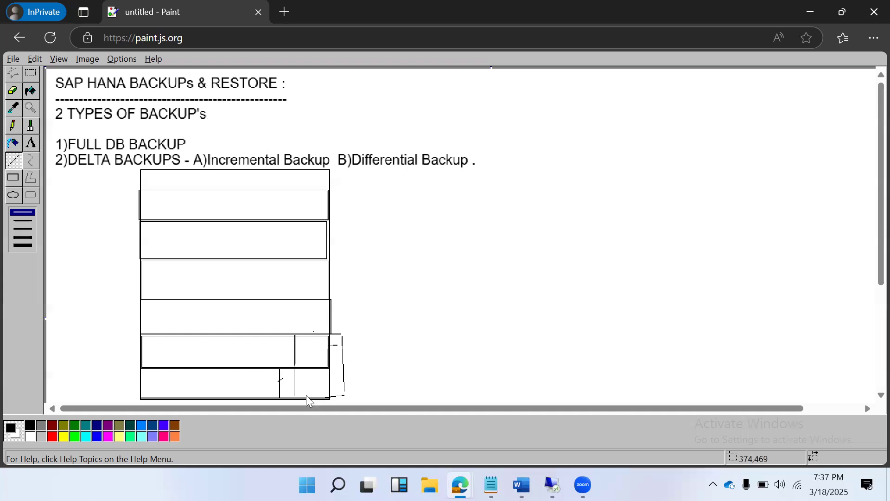
pyautogui.moveTo(306, 397); pyautogui.dragTo(308, 299)
pyautogui.moveTo(268, 149); pyautogui.dragTo(281, 147)
# Label the three lowest rows MON, TUES and WED from the bottom up with the Text tool
pyautogui.click(31, 143)
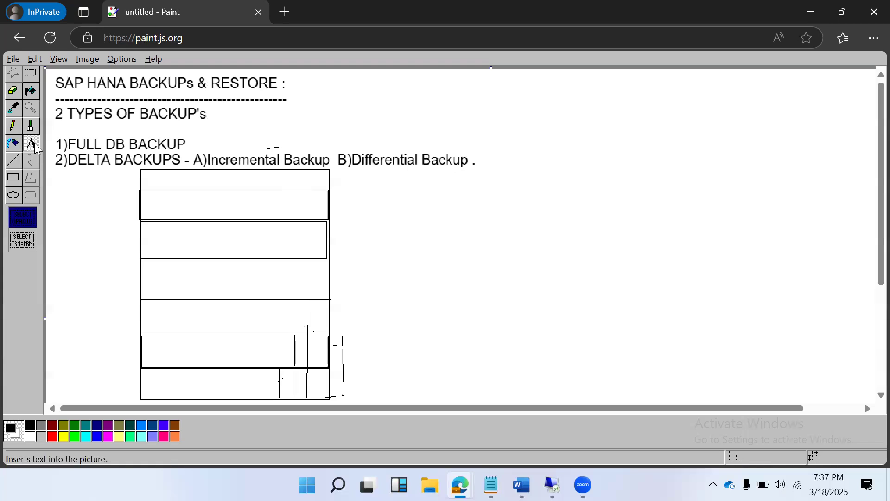
pyautogui.moveTo(170, 376); pyautogui.dragTo(253, 394)
pyautogui.write('MON')
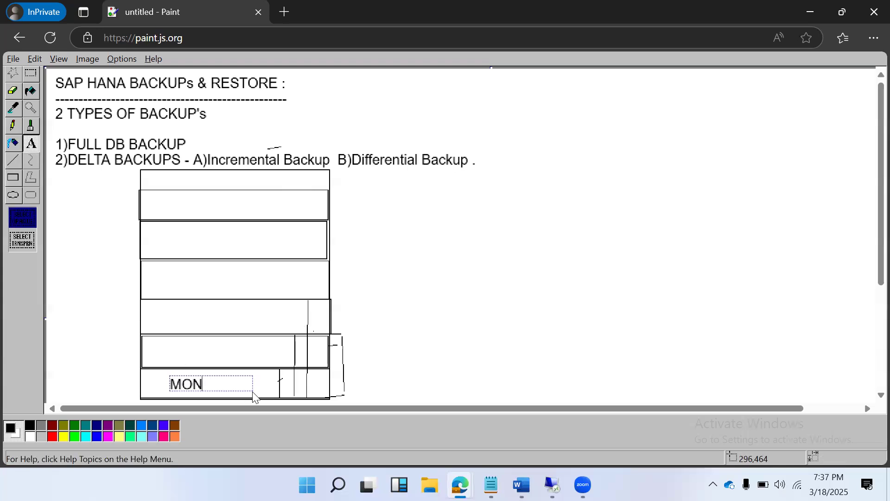
pyautogui.moveTo(172, 342); pyautogui.dragTo(243, 361)
pyautogui.write('TUES')
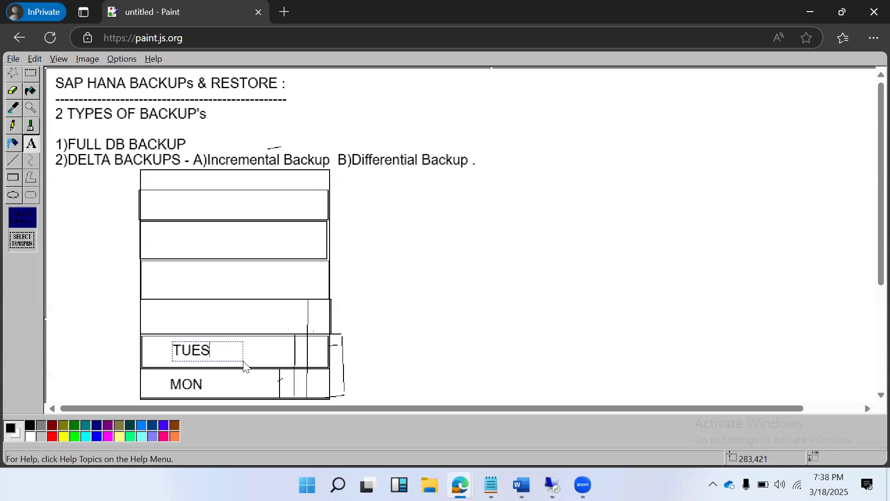
pyautogui.moveTo(179, 304); pyautogui.dragTo(250, 328)
pyautogui.write('WED')
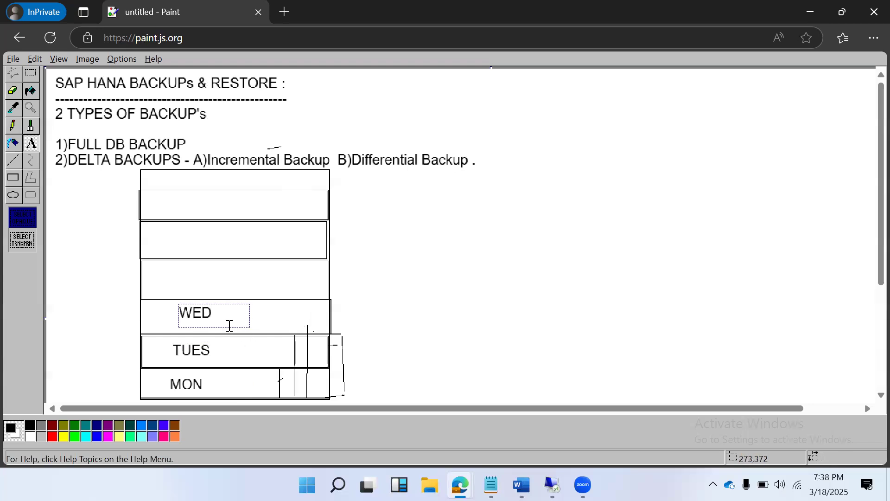
# Label the four remaining rows THUR, FRI, SAT and SUN from the bottom up
pyautogui.moveTo(174, 269); pyautogui.dragTo(282, 297)
pyautogui.write('THUR')
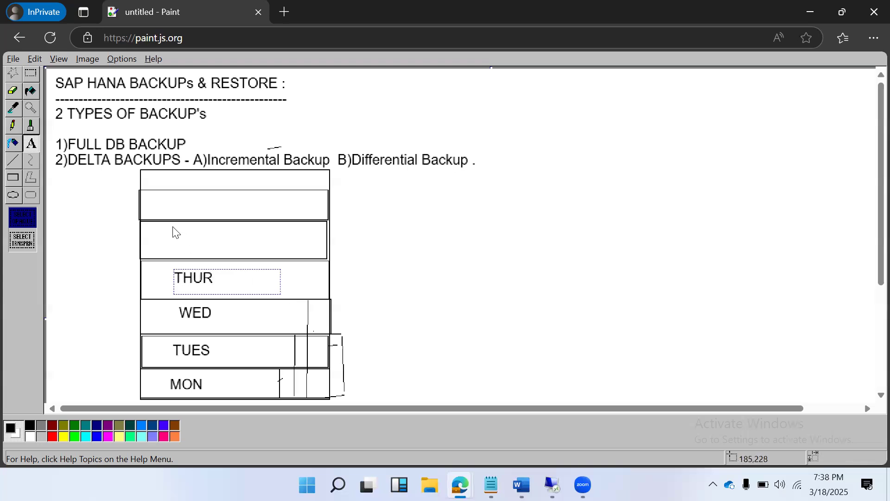
pyautogui.moveTo(173, 227); pyautogui.dragTo(264, 257)
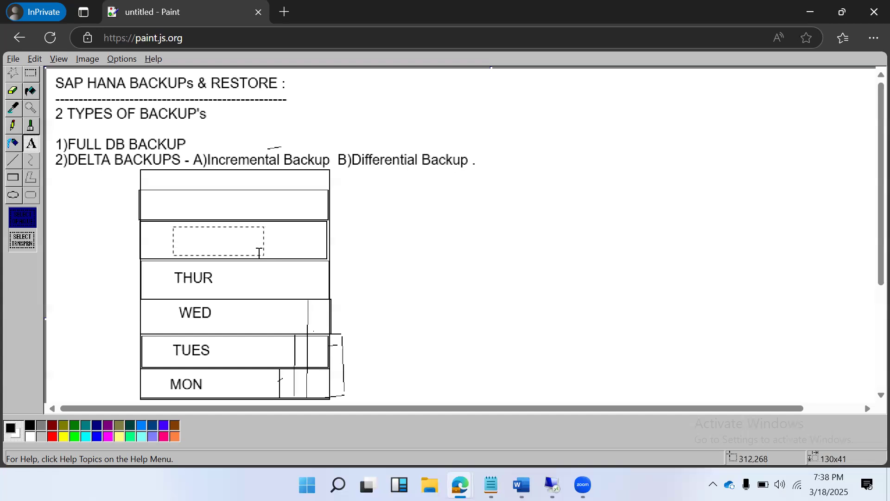
pyautogui.write('FRI')
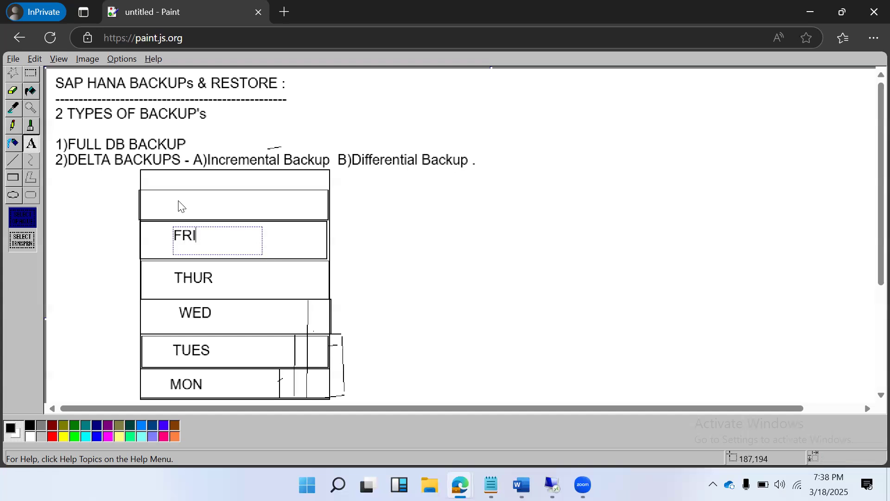
pyautogui.moveTo(168, 195); pyautogui.dragTo(272, 216)
pyautogui.write('SAT')
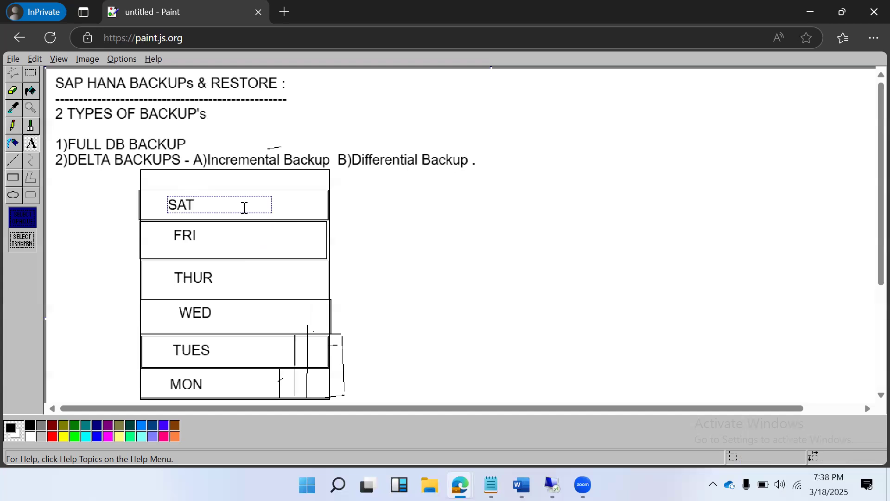
pyautogui.moveTo(178, 172); pyautogui.dragTo(278, 190)
pyautogui.write('SUN')
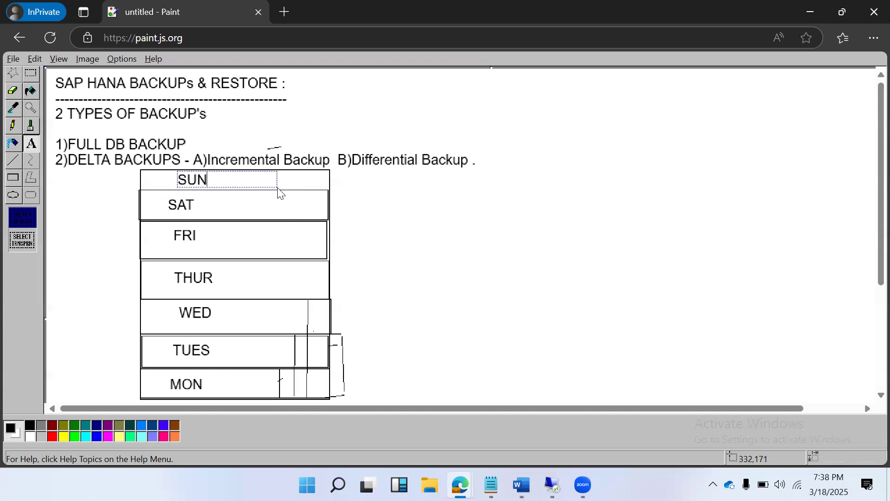
pyautogui.click(68, 304)
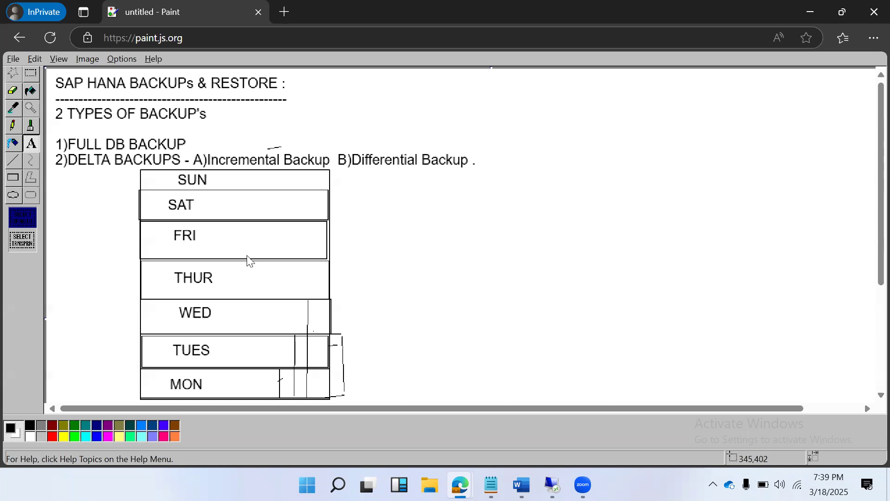
# Set the drawing colour to red and draw a vertical line in the MON row, left of its black dividers
pyautogui.moveTo(265, 149); pyautogui.dragTo(281, 148)
pyautogui.click(52, 438)
pyautogui.moveTo(260, 395)
pyautogui.mouseDown()
pyautogui.moveTo(262, 369)
pyautogui.moveTo(261, 397)
pyautogui.moveTo(252, 398)
pyautogui.mouseUp()
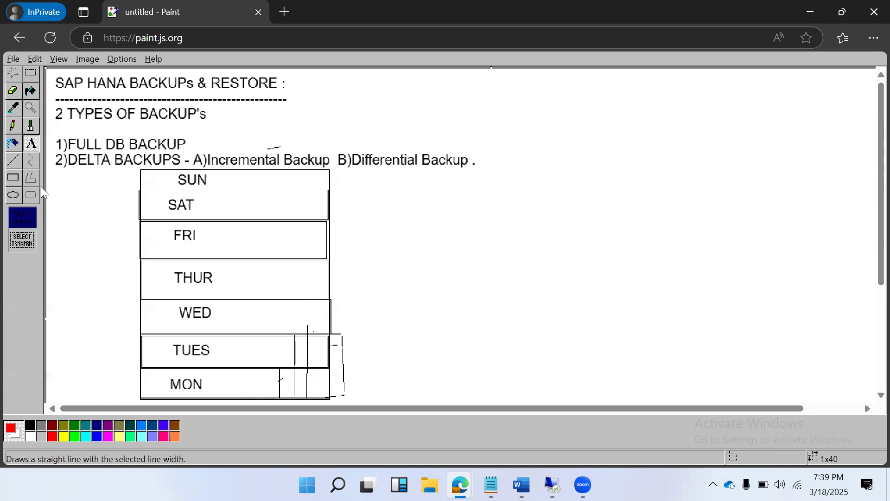
pyautogui.click(14, 160)
pyautogui.moveTo(252, 369); pyautogui.dragTo(253, 399)
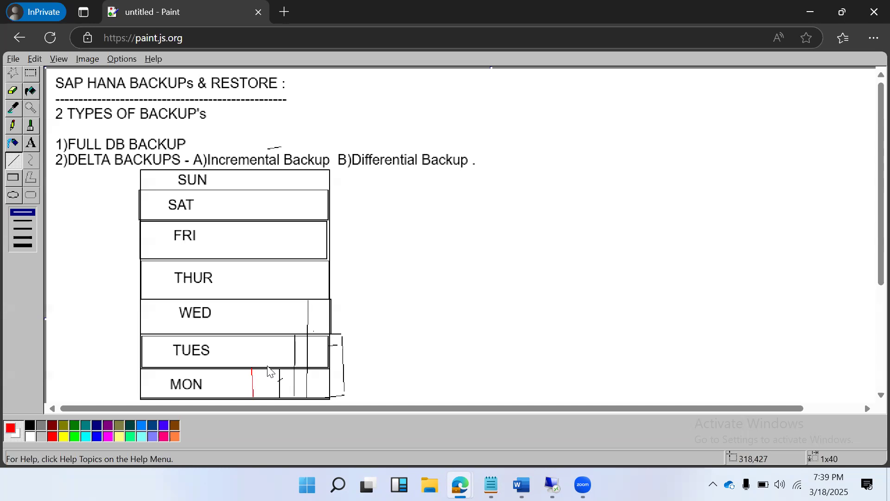
# Draw short red marks above "Incremental" and "Differential" and under "DELTA"
pyautogui.moveTo(243, 148); pyautogui.dragTo(259, 148)
pyautogui.moveTo(381, 150); pyautogui.dragTo(400, 148)
pyautogui.moveTo(88, 172); pyautogui.dragTo(112, 172)
# Draw red lines along the MON row's upper edge and vertically in each row from MON up to FRI
pyautogui.moveTo(243, 369); pyautogui.dragTo(327, 368)
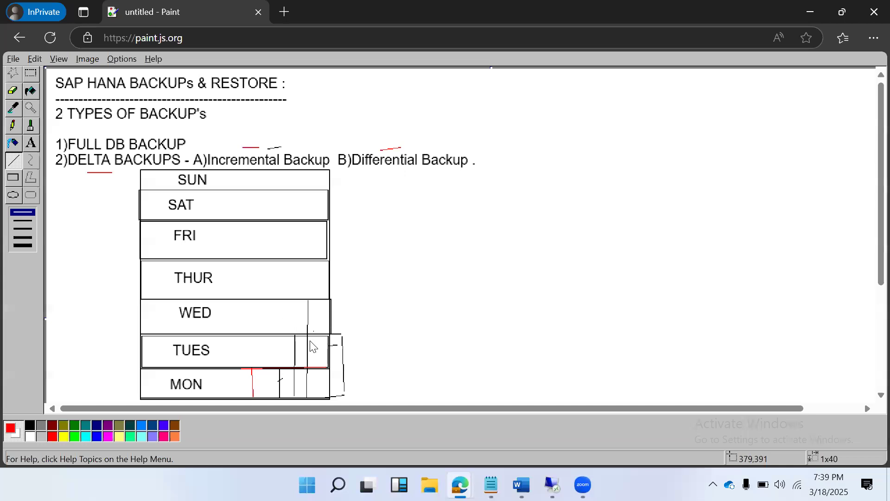
pyautogui.moveTo(307, 396)
pyautogui.mouseDown()
pyautogui.moveTo(301, 312)
pyautogui.moveTo(311, 304)
pyautogui.moveTo(309, 377)
pyautogui.moveTo(307, 368)
pyautogui.mouseUp()
pyautogui.moveTo(264, 369); pyautogui.dragTo(262, 339)
pyautogui.moveTo(247, 298); pyautogui.dragTo(254, 298)
pyautogui.moveTo(269, 334); pyautogui.dragTo(265, 300)
pyautogui.moveTo(276, 300); pyautogui.dragTo(282, 223)
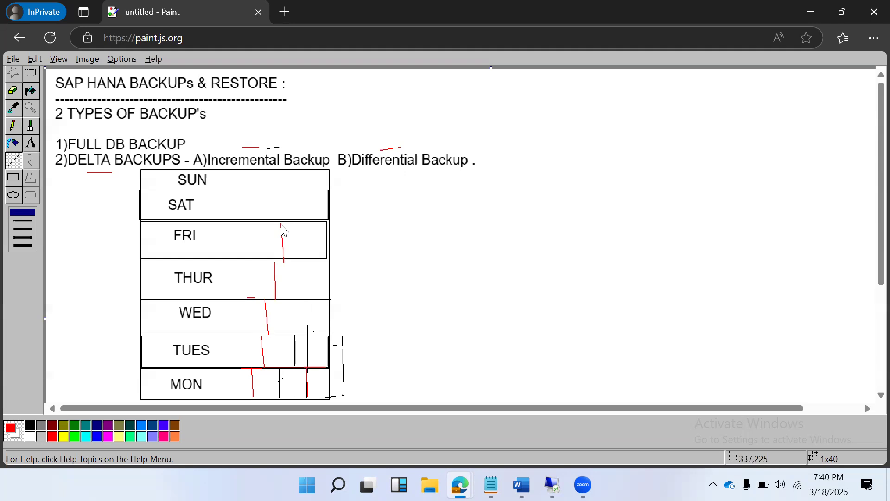
# Retrace the red mark above "Incremental" and the red vertical lines in the TUES, THUR and FRI rows
pyautogui.moveTo(243, 146); pyautogui.dragTo(280, 148)
pyautogui.moveTo(262, 338); pyautogui.dragTo(265, 367)
pyautogui.moveTo(273, 297); pyautogui.dragTo(274, 262)
pyautogui.moveTo(281, 224); pyautogui.dragTo(283, 260)
pyautogui.moveTo(244, 147); pyautogui.dragTo(284, 147)
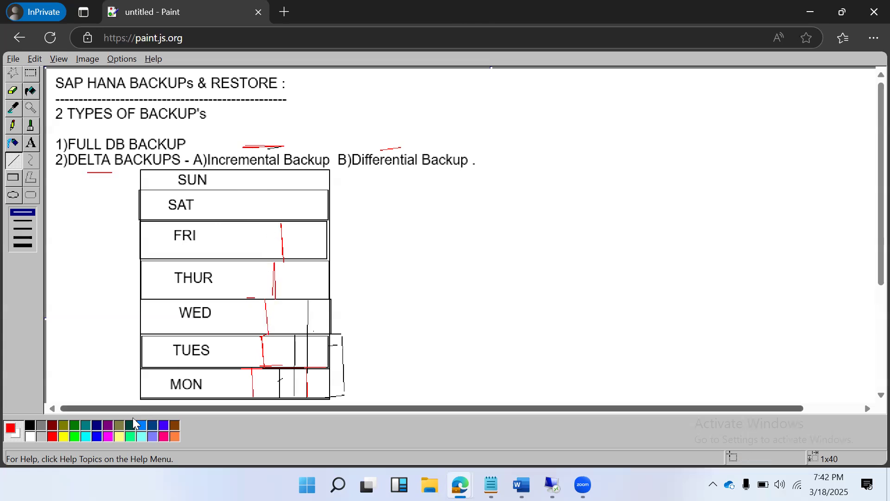
# Switch to blue and draw vertical lines across the MON, TUES and WED rows, then underline "Differential Backup"
pyautogui.click(98, 436)
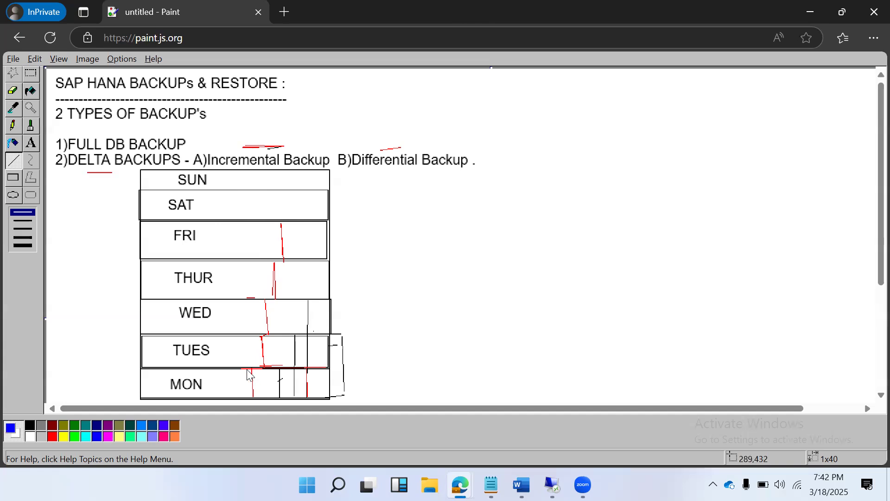
pyautogui.moveTo(236, 366)
pyautogui.mouseDown()
pyautogui.moveTo(281, 366)
pyautogui.moveTo(254, 395)
pyautogui.mouseUp()
pyautogui.moveTo(256, 366); pyautogui.dragTo(255, 337)
pyautogui.moveTo(245, 366); pyautogui.dragTo(243, 298)
pyautogui.moveTo(377, 171); pyautogui.dragTo(453, 169)
# Add a blue text note reading "Last full backup" below the "Differential Backup" heading
pyautogui.click(34, 144)
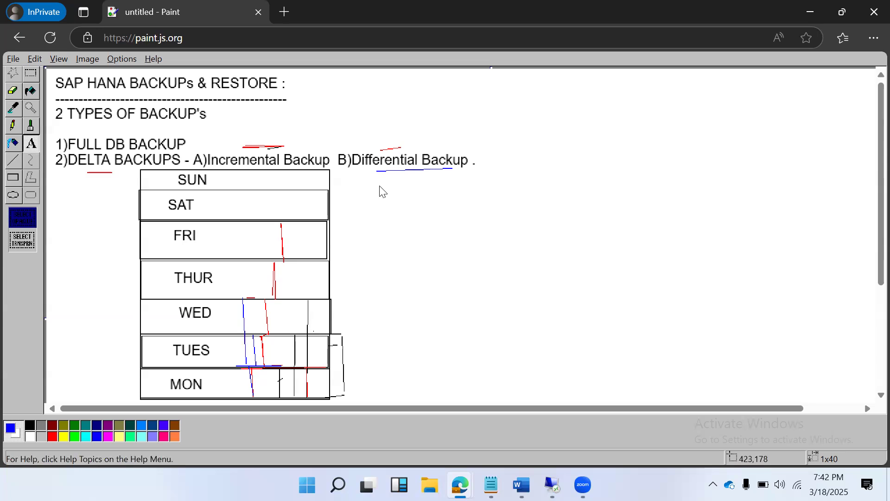
pyautogui.moveTo(383, 175); pyautogui.dragTo(429, 251)
pyautogui.moveTo(518, 252); pyautogui.dragTo(516, 252)
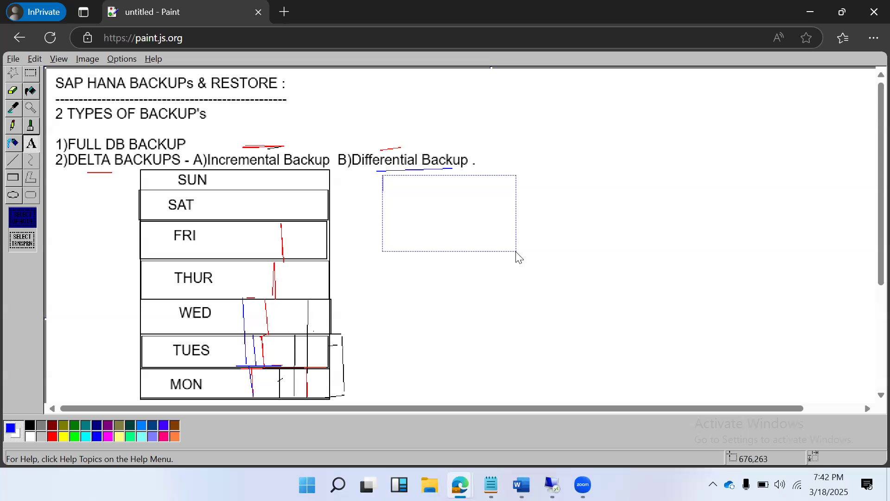
pyautogui.write('Last full backup')
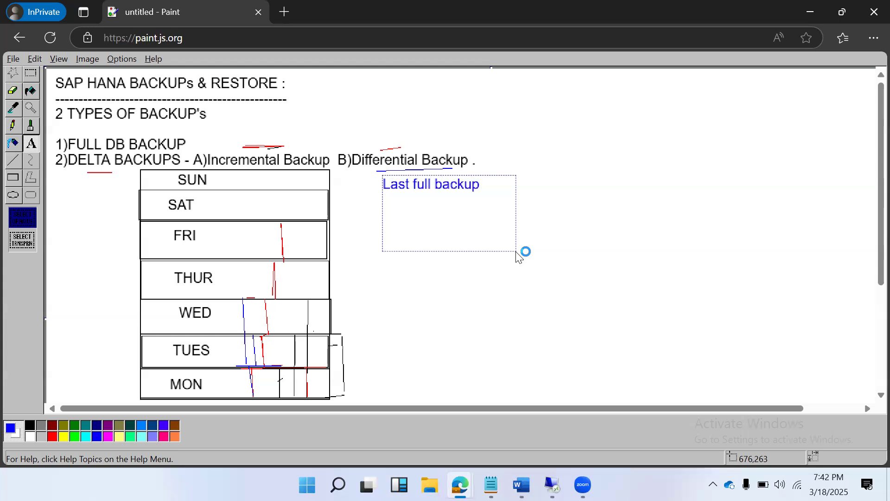
# Add the line "LAst any one of successfull backup" below "Last full backup" in the same note
pyautogui.press('Return')
pyautogui.write('LAst an')
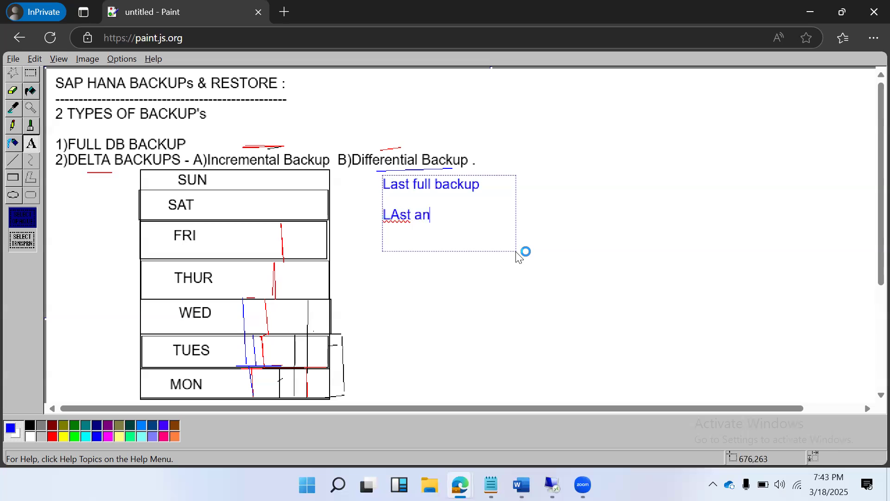
pyautogui.write('y one of successfuk')
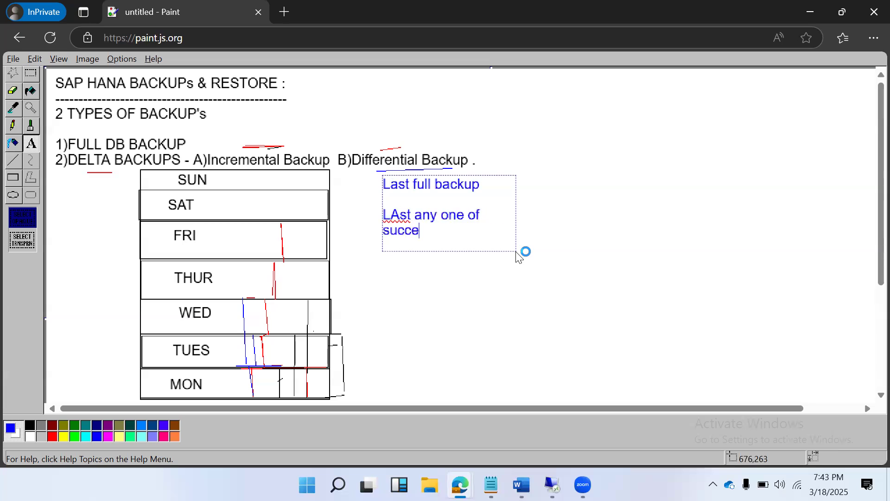
pyautogui.press('BackSpace')
pyautogui.press('BackSpace')
pyautogui.write('ll backup')
# Correct the misspelled words in the note to "successful" and "Last", and commit the text to the canvas
pyautogui.click(424, 237)
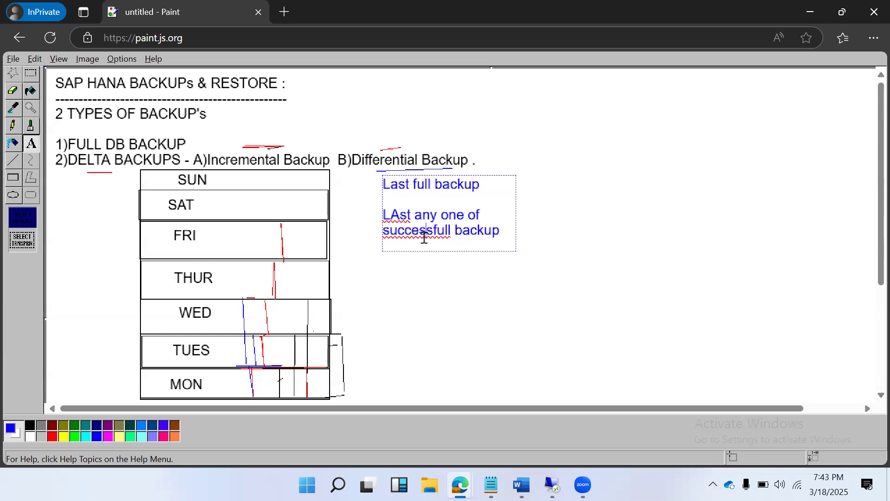
pyautogui.rightClick(424, 236)
pyautogui.click(492, 251)
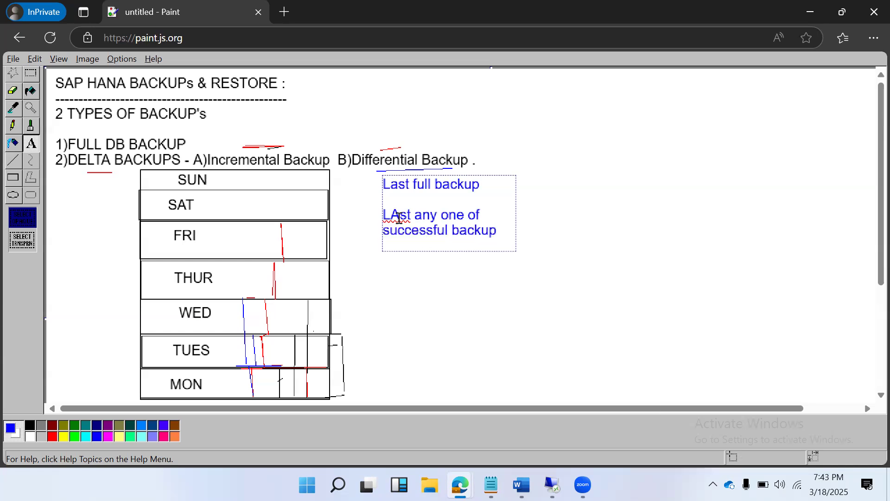
pyautogui.rightClick(399, 217)
pyautogui.click(437, 233)
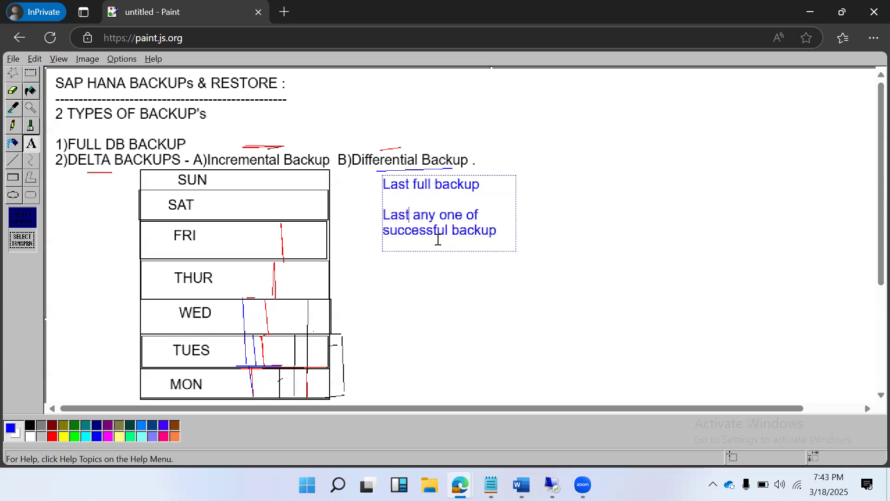
pyautogui.click(542, 209)
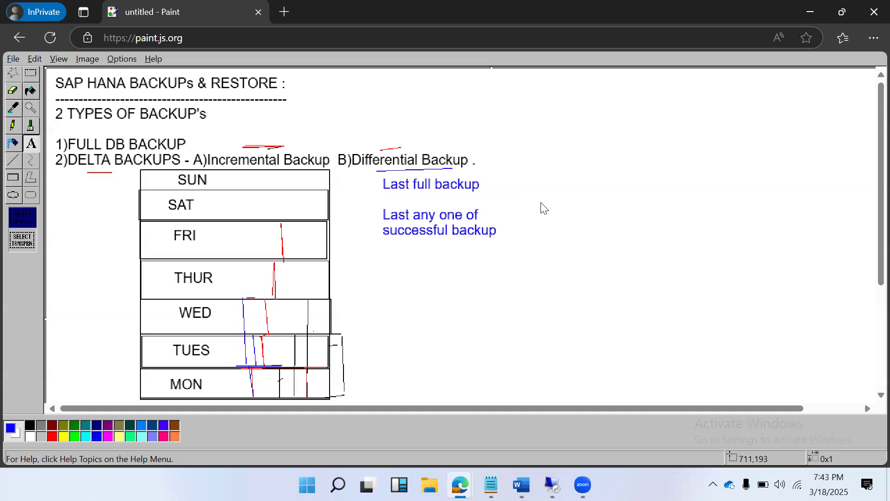
# Draw blue lines along the SAT row's lower edge, vertically from TUES to FRI, within SAT, and from TUES up through SUN
pyautogui.moveTo(226, 219); pyautogui.dragTo(37, 223)
pyautogui.click(13, 160)
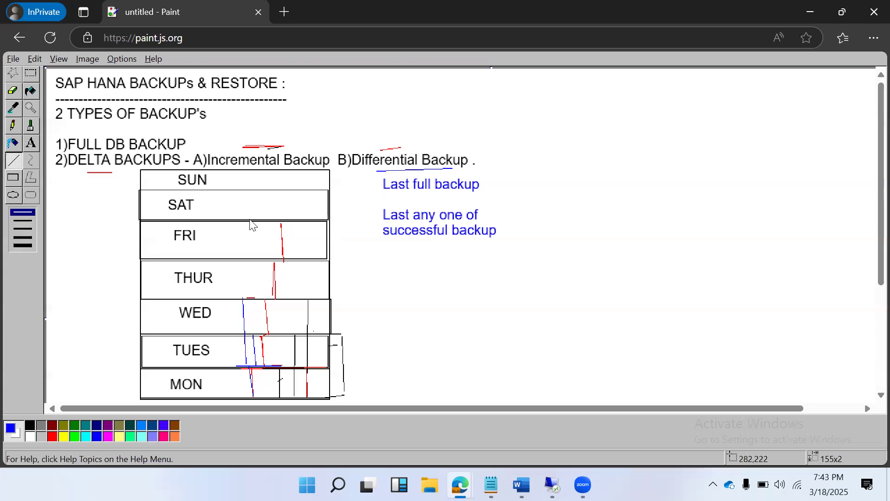
pyautogui.moveTo(253, 220); pyautogui.dragTo(356, 219)
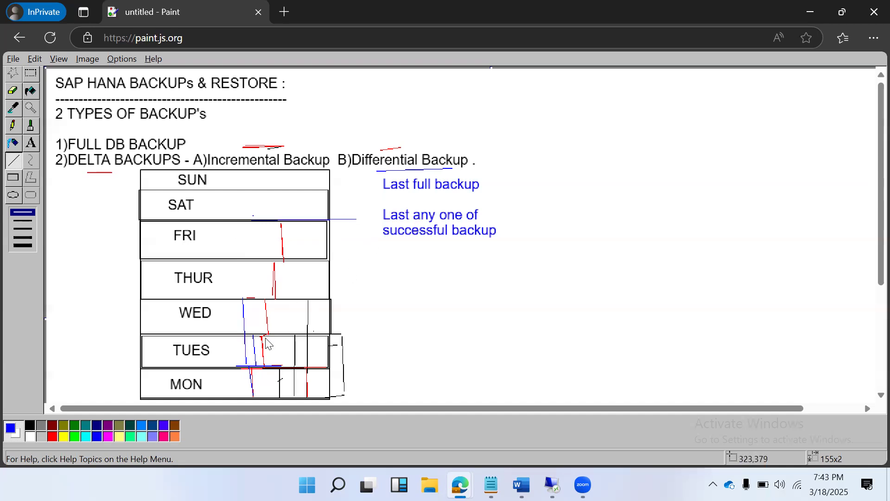
pyautogui.moveTo(239, 365); pyautogui.dragTo(234, 224)
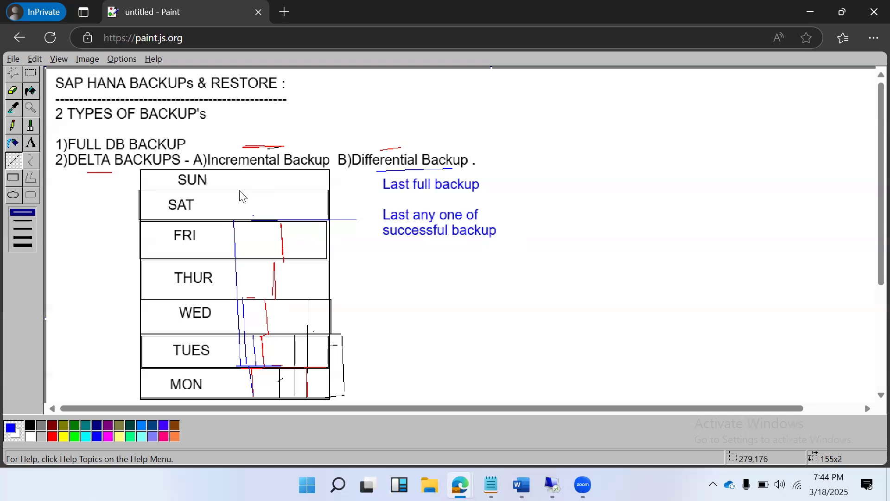
pyautogui.moveTo(239, 190); pyautogui.dragTo(242, 215)
pyautogui.moveTo(271, 365); pyautogui.dragTo(265, 170)
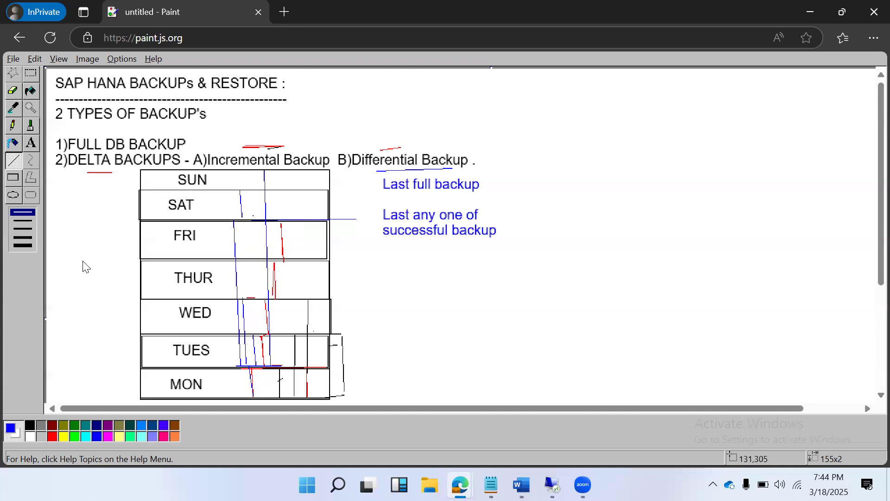
# Start a blue text note below "successful backup" reading "/hana/data - Data backup"
pyautogui.click(30, 146)
pyautogui.moveTo(381, 257); pyautogui.dragTo(630, 291)
pyautogui.write('/')
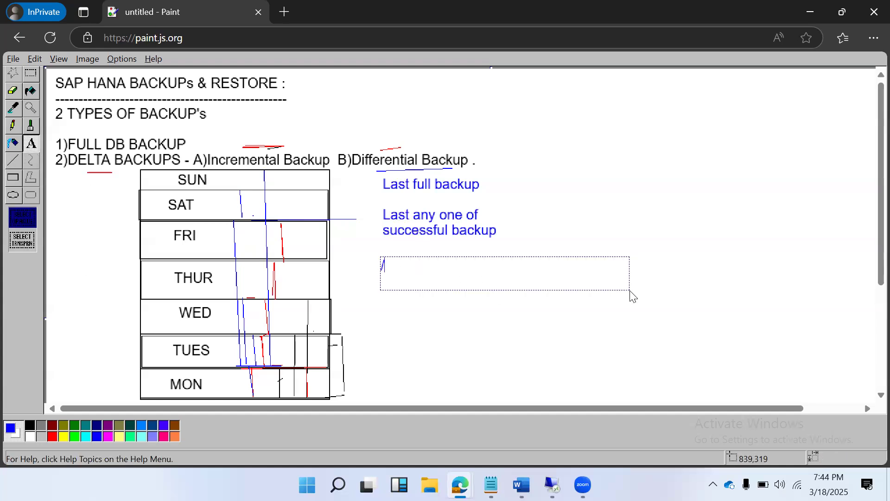
pyautogui.write('hana/data')
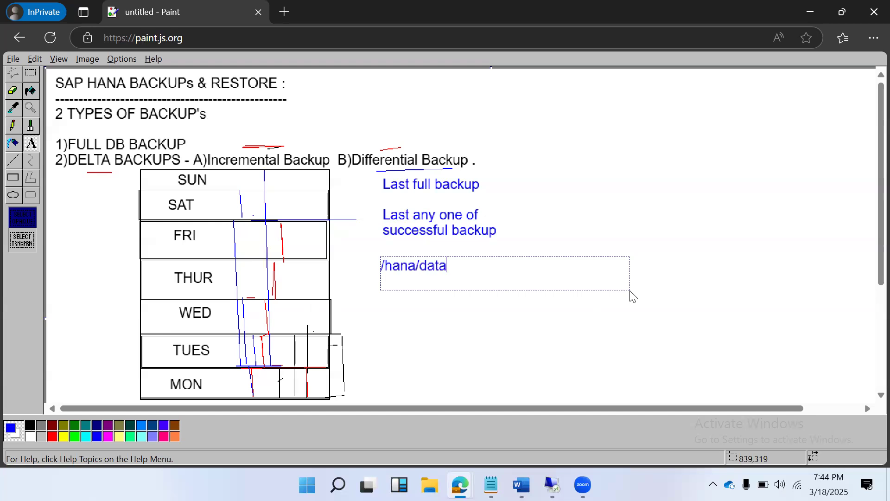
pyautogui.write(' - Data backup')
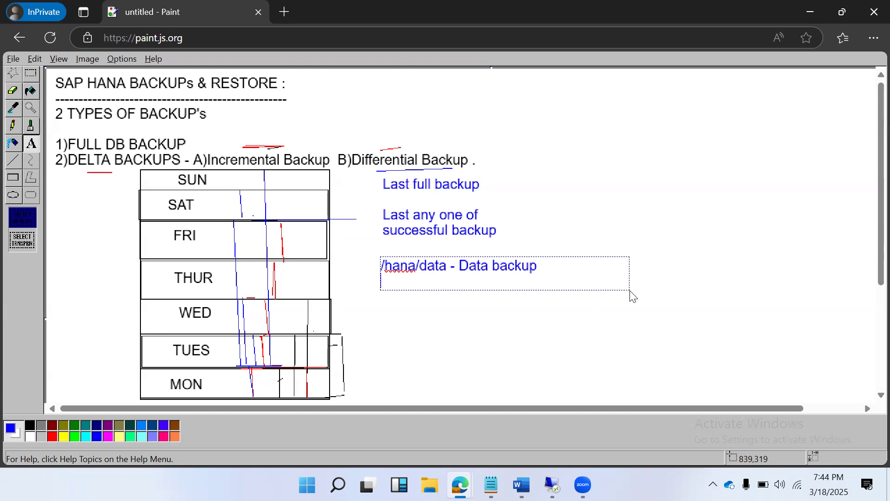
# Add a second line to the note reading "/hana/log - log backup - 15 mins"
pyautogui.press('Return')
pyautogui.write('/hana/log - log back')
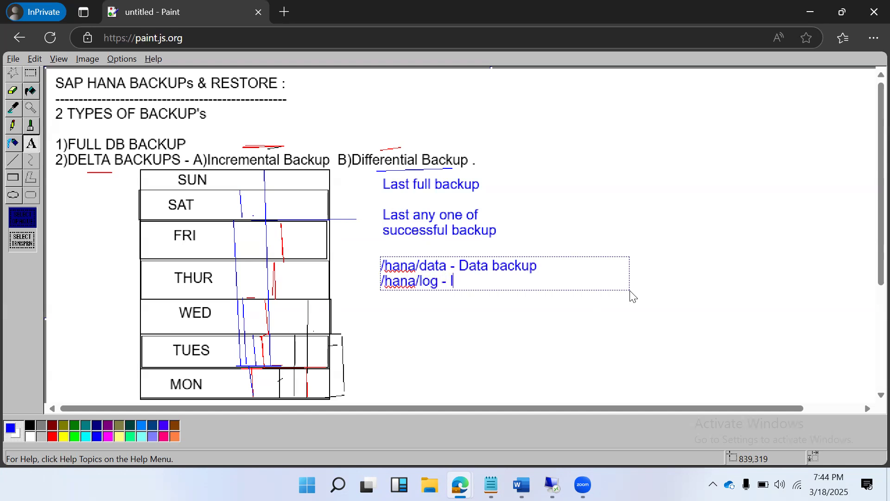
pyautogui.write('up -')
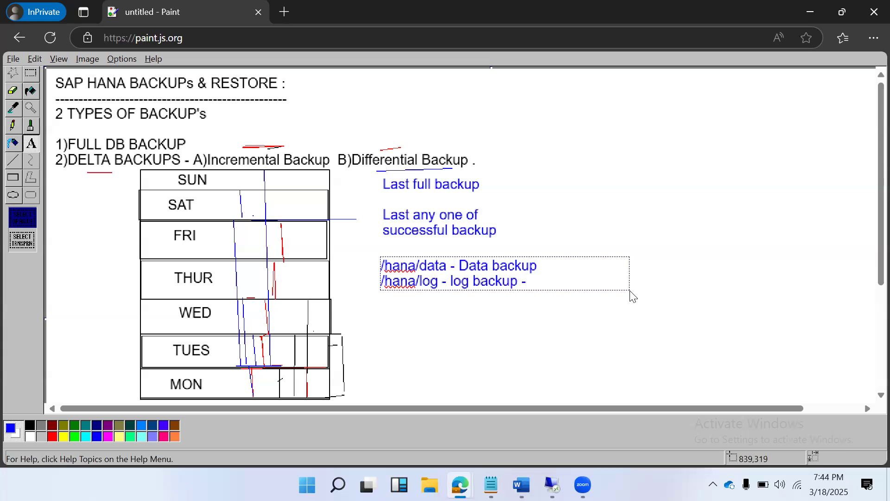
pyautogui.write('15 mins')
pyautogui.click(569, 272)
pyautogui.write('-')
# Switch to SAP HANA Studio on the remote desktop, and open the backup console of the connected SYSTEMDB@HDB (SYSTEM)
pyautogui.click(552, 485)
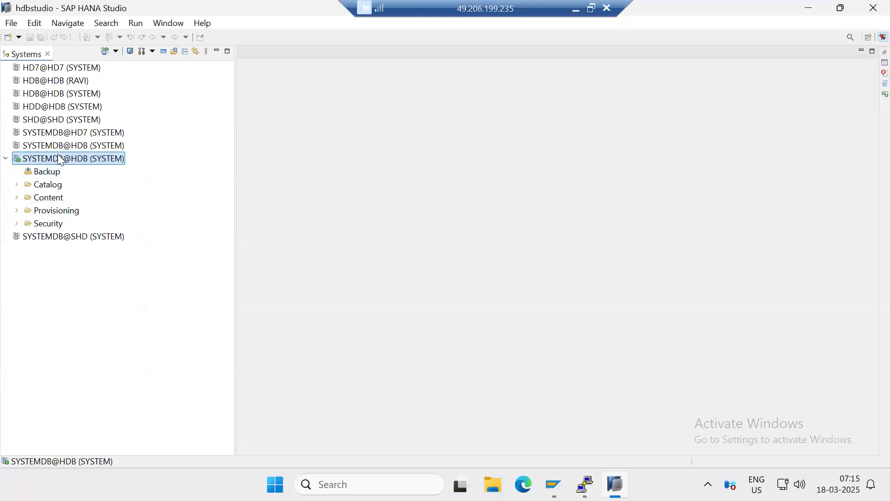
pyautogui.rightClick(61, 157)
pyautogui.moveTo(68, 162)
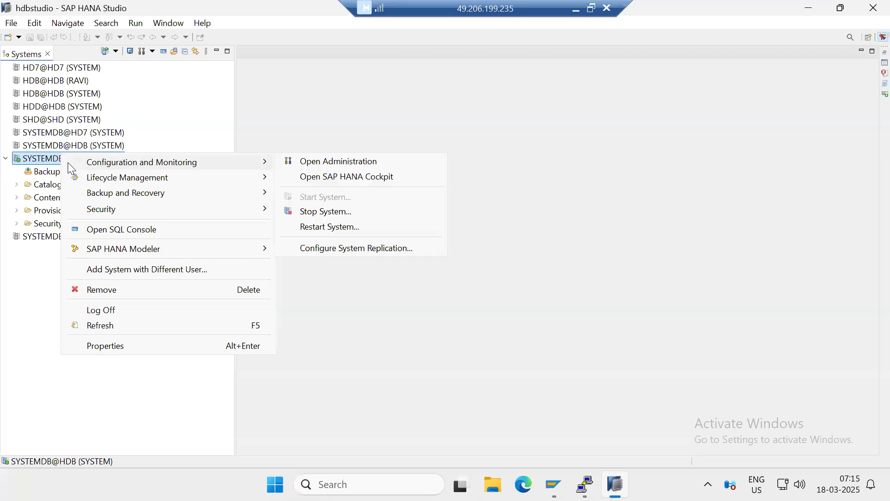
pyautogui.moveTo(229, 197)
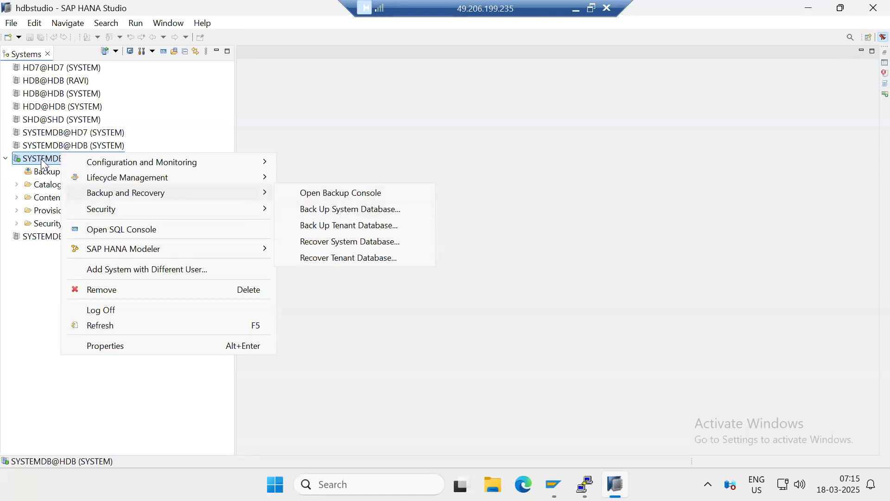
pyautogui.click(41, 173)
pyautogui.click(40, 173)
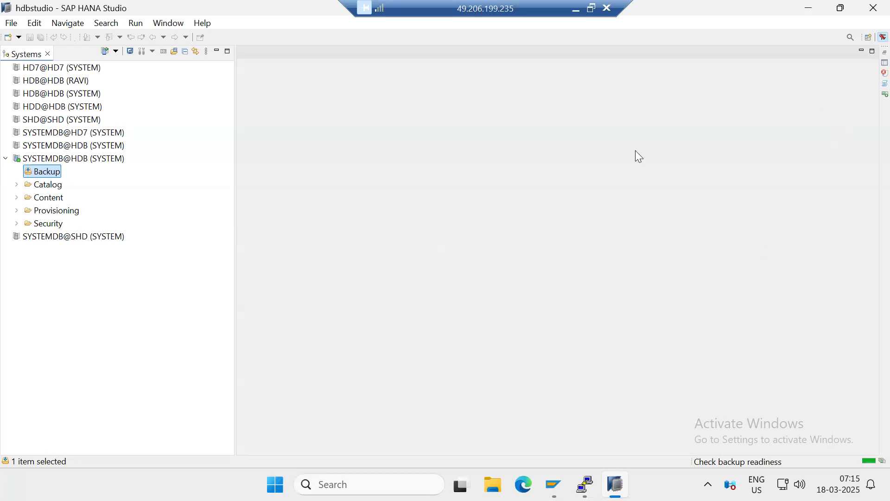
pyautogui.click(56, 160)
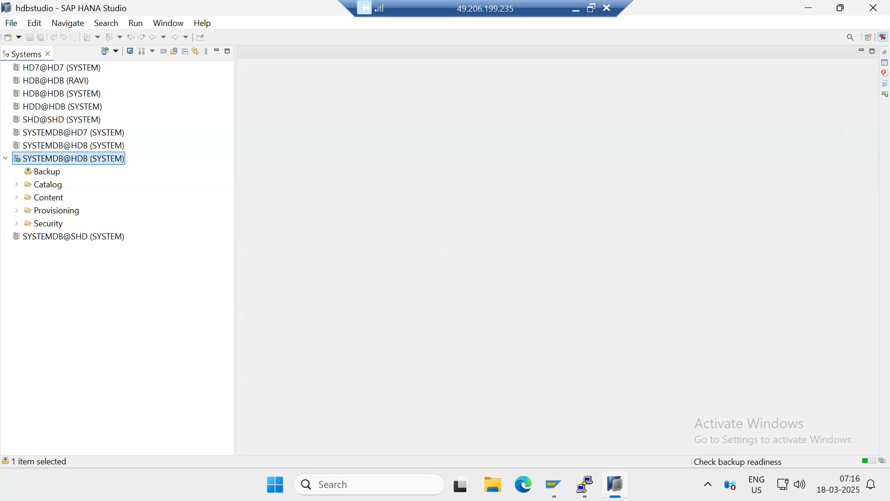
pyautogui.press('Up')
pyautogui.click(615, 484)
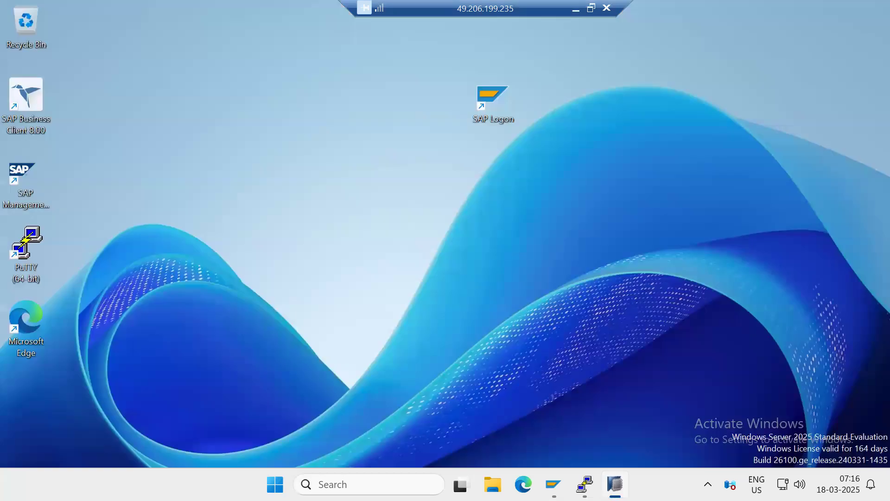
pyautogui.click(615, 484)
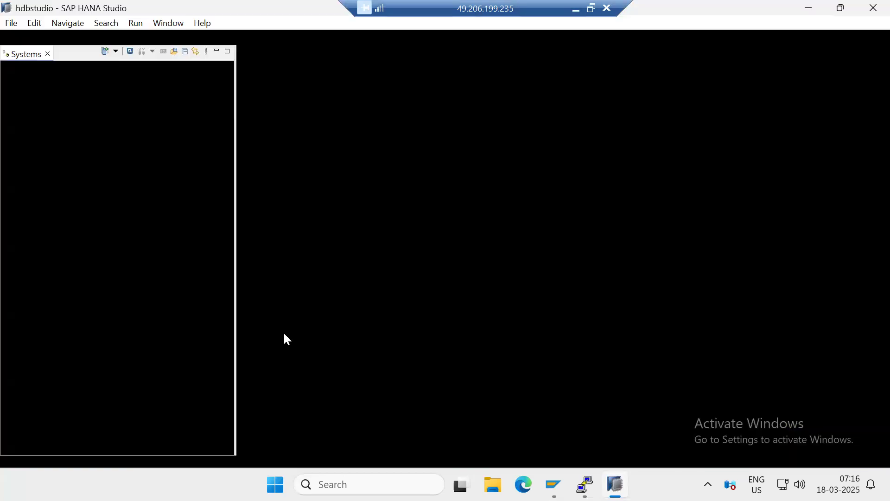
# Start a tenant database backup from the connected SYSTEMDB@HDB (SYSTEM) entry
pyautogui.click(61, 163)
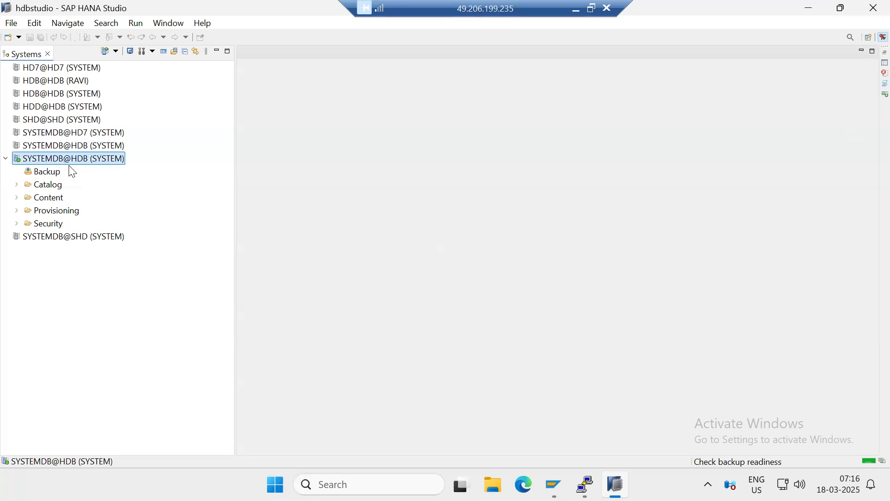
pyautogui.rightClick(63, 158)
pyautogui.moveTo(223, 199)
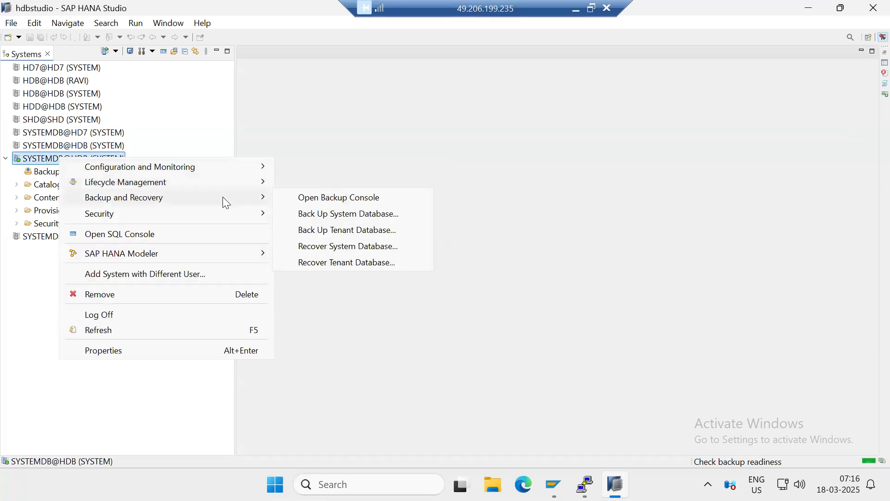
pyautogui.click(351, 230)
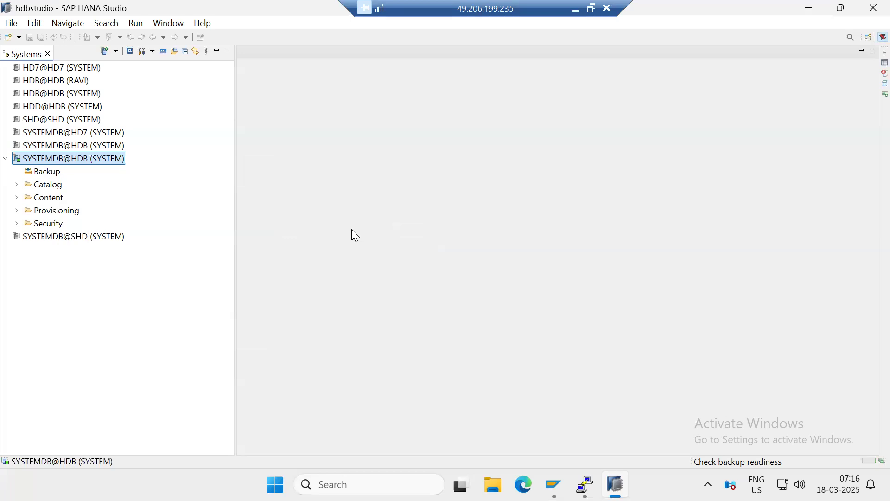
pyautogui.click(585, 485)
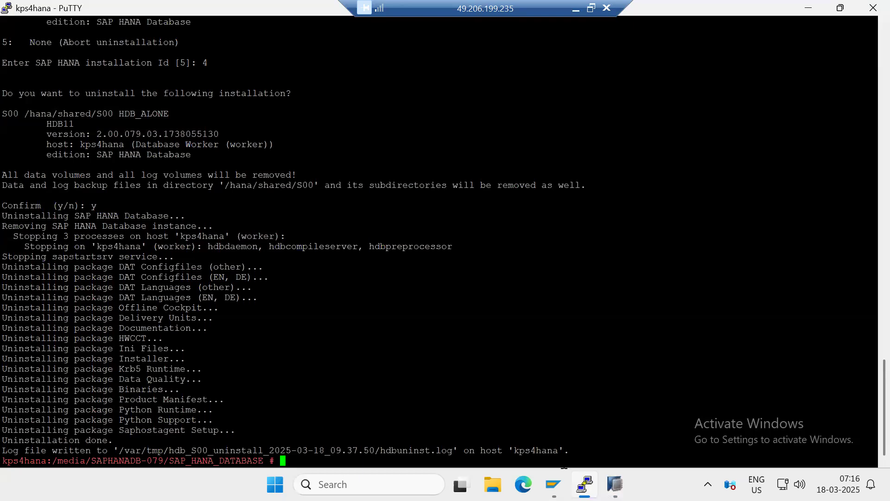
pyautogui.hotkey('alt', 'Tab')
pyautogui.hotkey('alt', 'Tab')
pyautogui.click(809, 10)
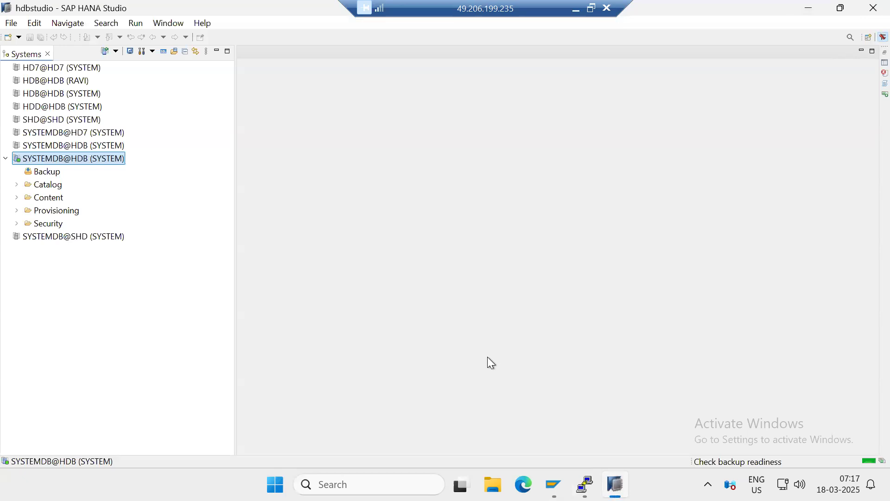
# Switch to the kps4hana PuTTY terminal and open a duplicate of its session
pyautogui.moveTo(615, 473)
pyautogui.click(585, 485)
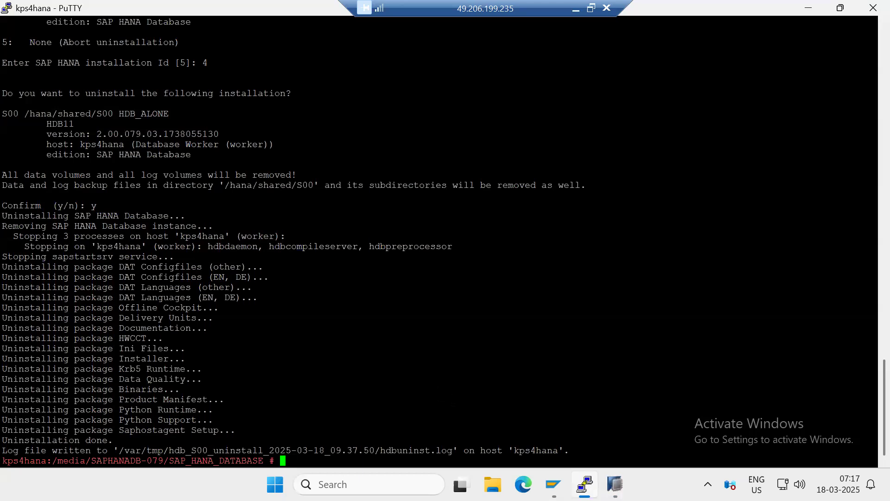
pyautogui.click(9, 8)
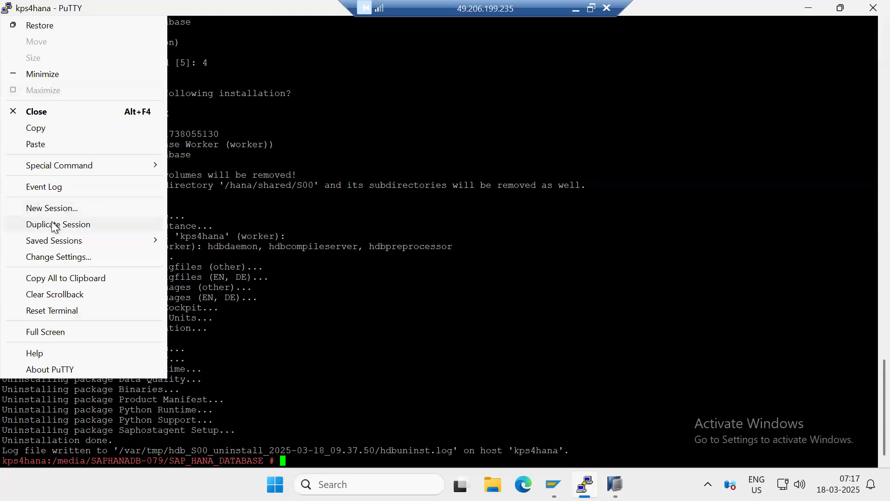
pyautogui.click(51, 224)
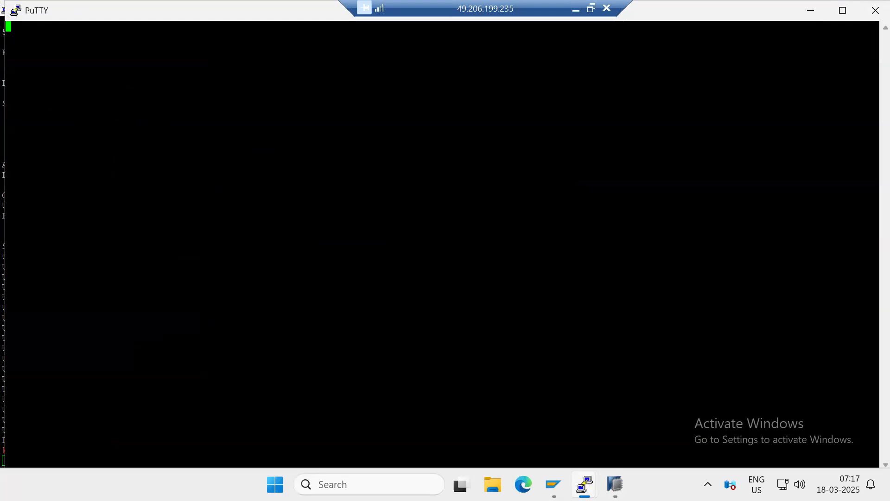
# Close the original kps4hana PuTTY terminal running free -g, confirming the exit, and minimize the duplicate session's window
pyautogui.click(584, 485)
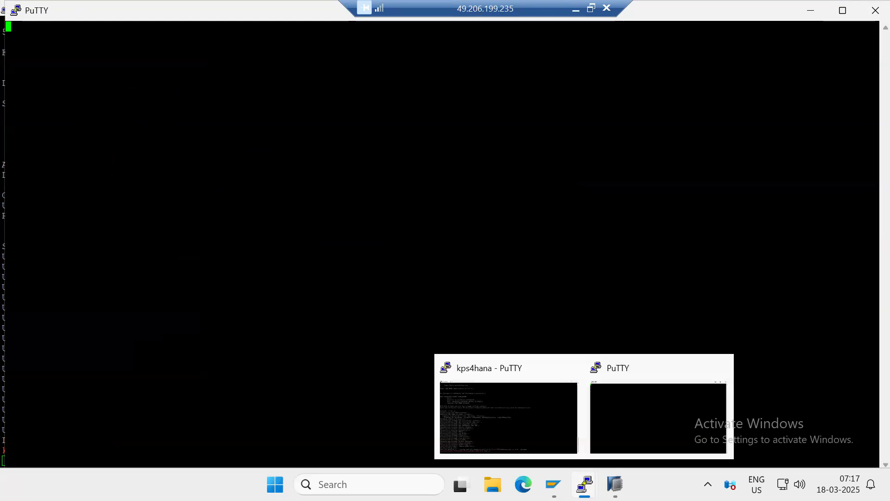
pyautogui.click(529, 428)
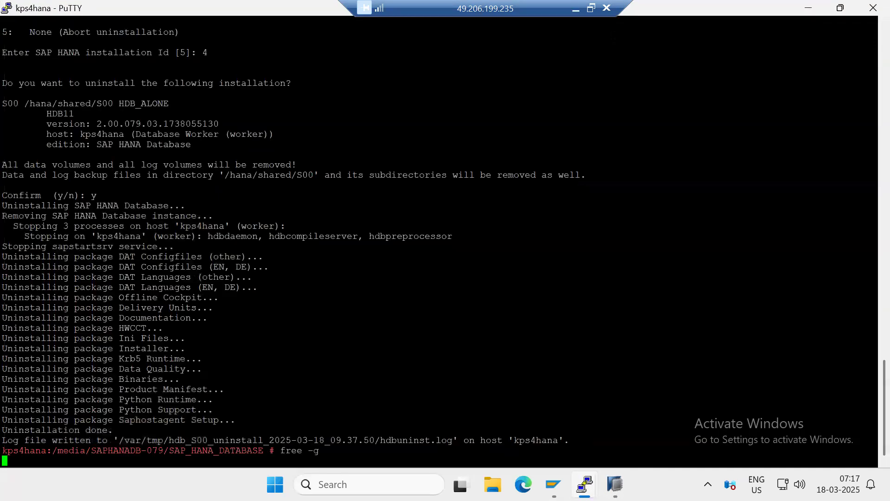
pyautogui.click(866, 8)
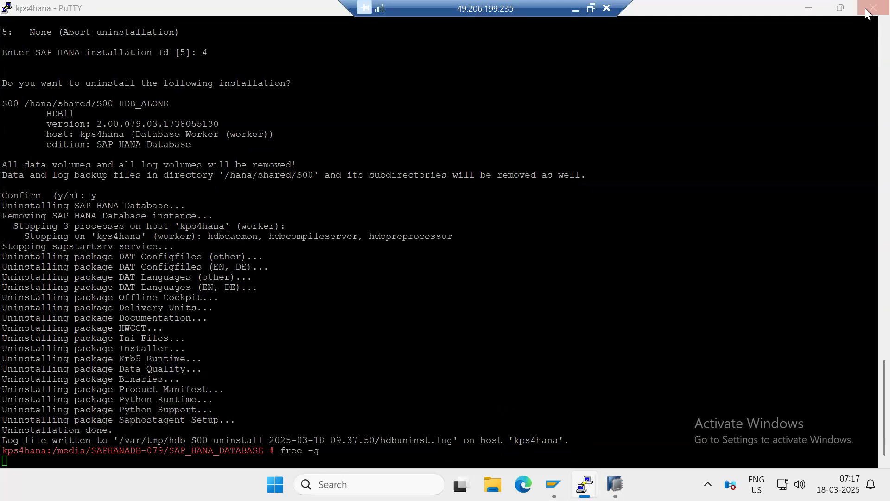
pyautogui.click(459, 296)
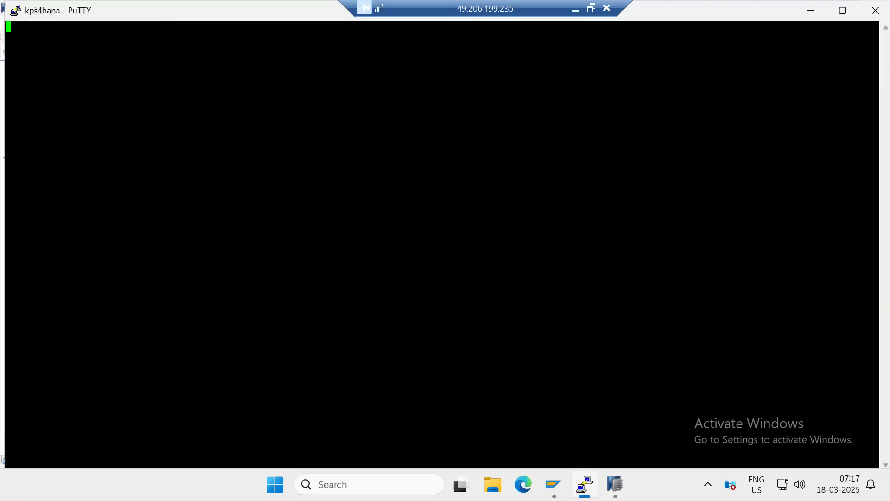
pyautogui.click(810, 11)
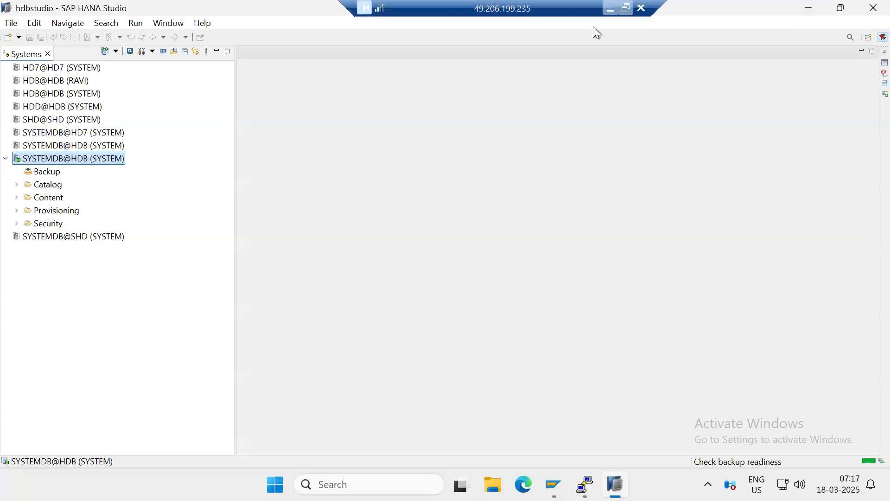
pyautogui.click(610, 9)
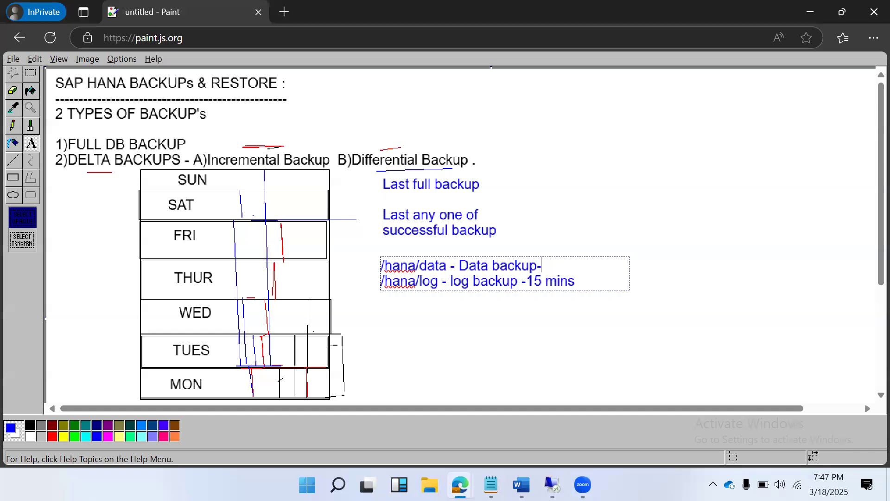
pyautogui.moveTo(552, 484)
pyautogui.click(486, 443)
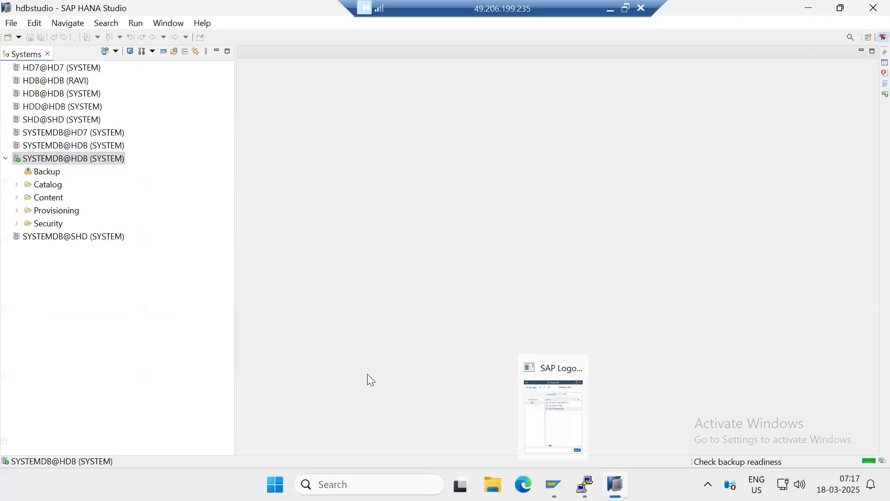
# Minimize SAP HANA Studio and launch Remote Desktop Connection on the remote server by running mstsc
pyautogui.click(809, 8)
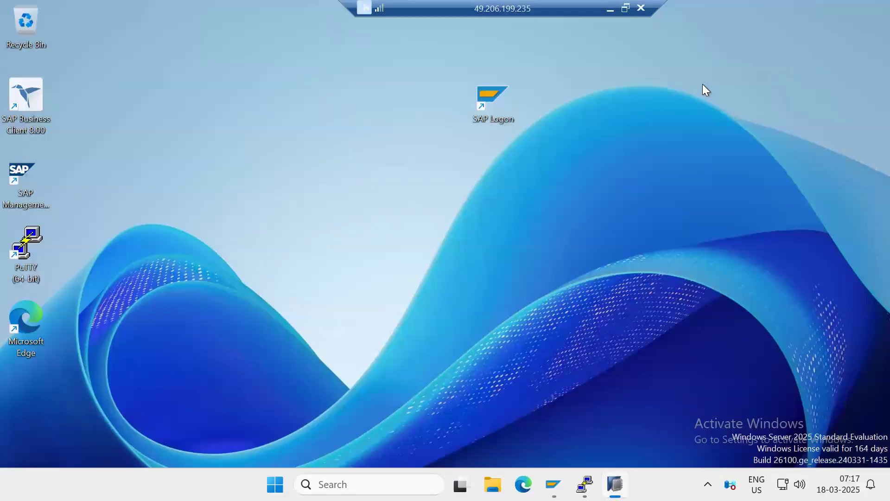
pyautogui.click(397, 474)
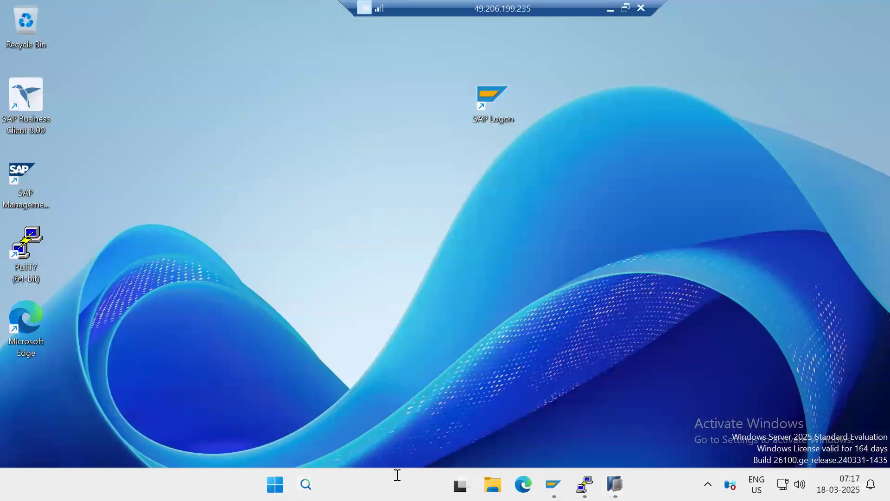
pyautogui.write('msts')
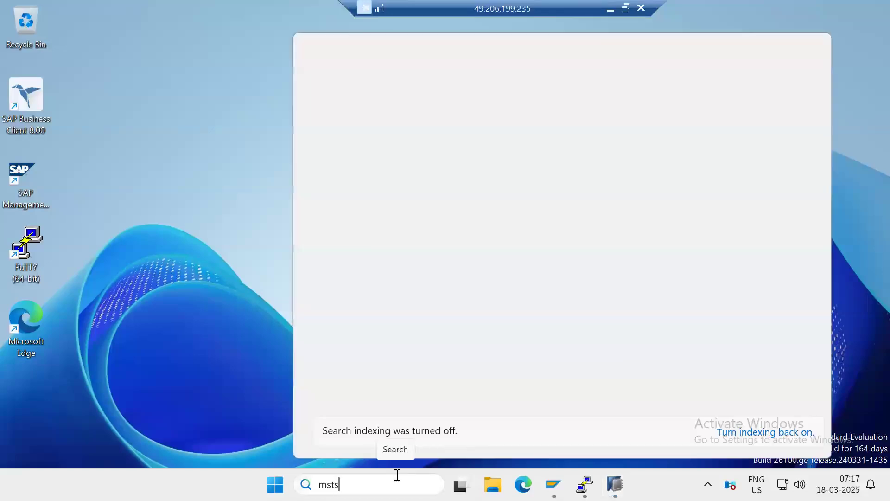
pyautogui.write('c')
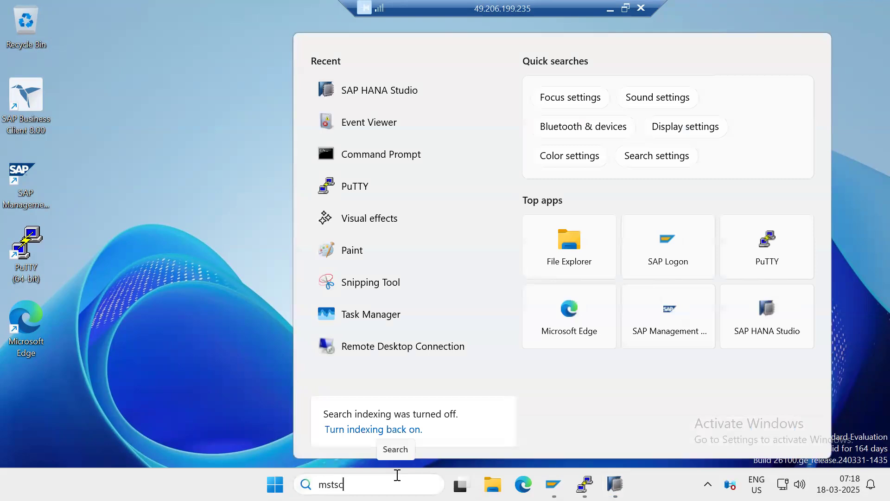
pyautogui.press('Return')
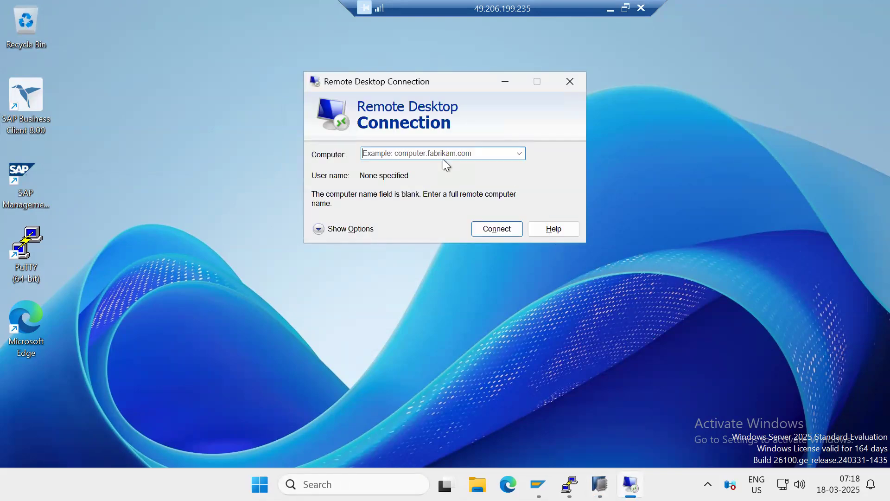
# Start a remote desktop connection to the computer serverpc1
pyautogui.write('kp')
pyautogui.press('BackSpace')
pyautogui.press('BackSpace')
pyautogui.write('serve')
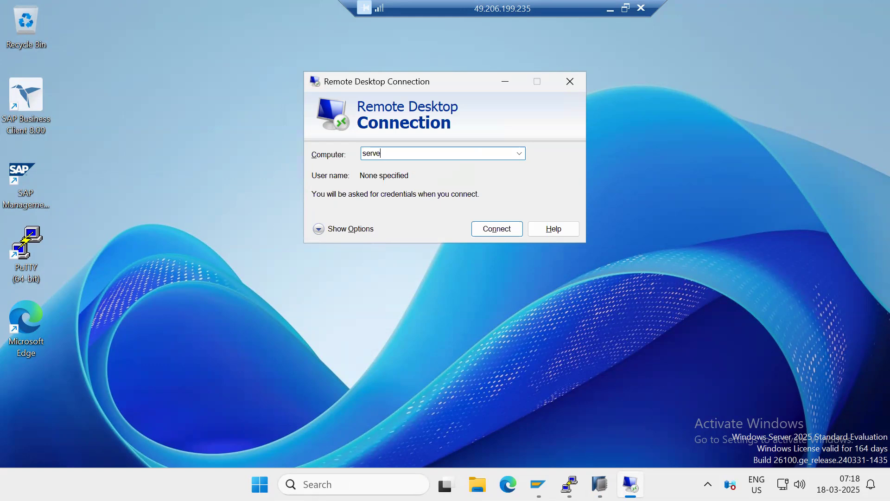
pyautogui.write('rpc1')
pyautogui.press('Return')
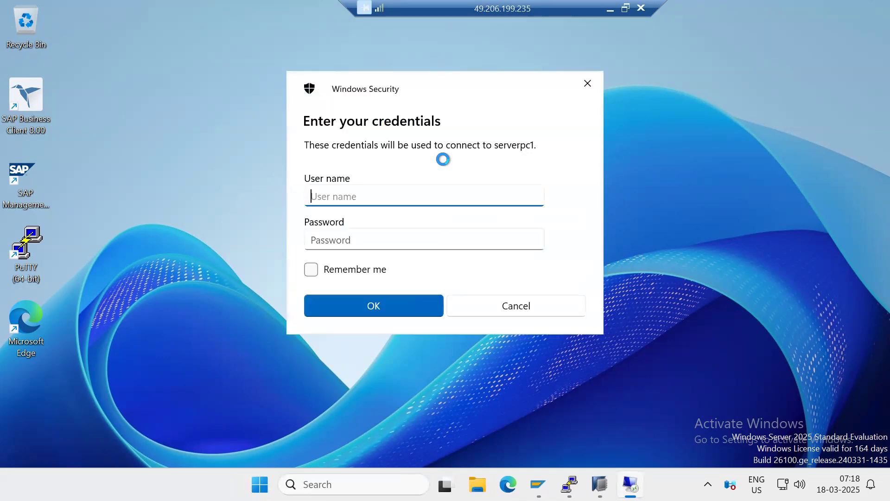
# Log in to serverpc1 with the user name Lenovo and the account password, and accept the connection security warning
pyautogui.write('Lenovo')
pyautogui.press('Tab')
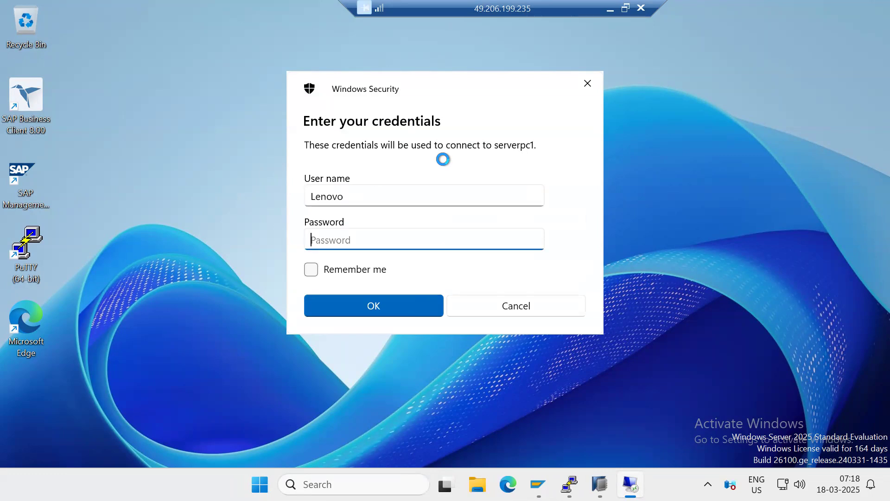
pyautogui.write('**********')
pyautogui.press('Return')
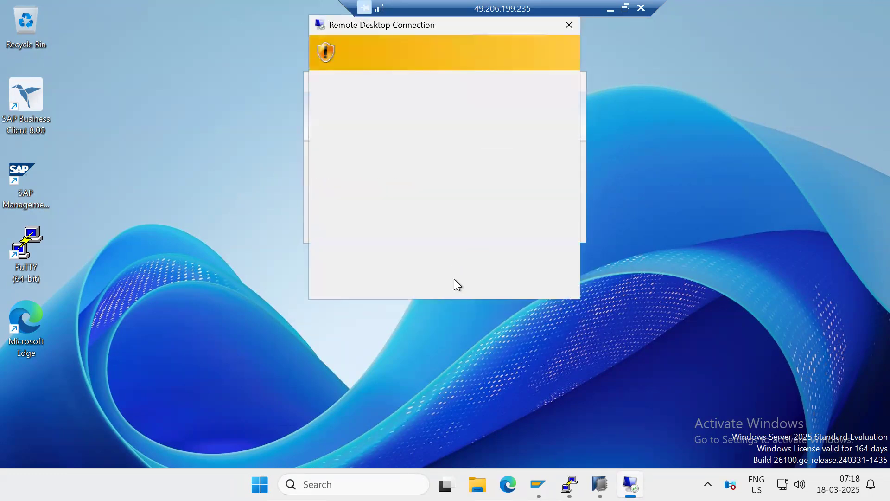
pyautogui.click(468, 280)
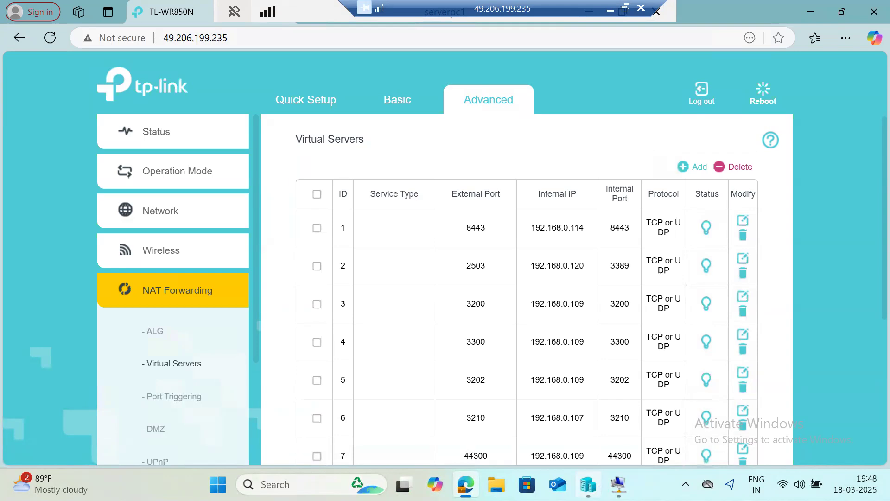
# Switch to Hyper-V Manager on serverpc1 and turn off the kps4hana virtual machine
pyautogui.click(582, 471)
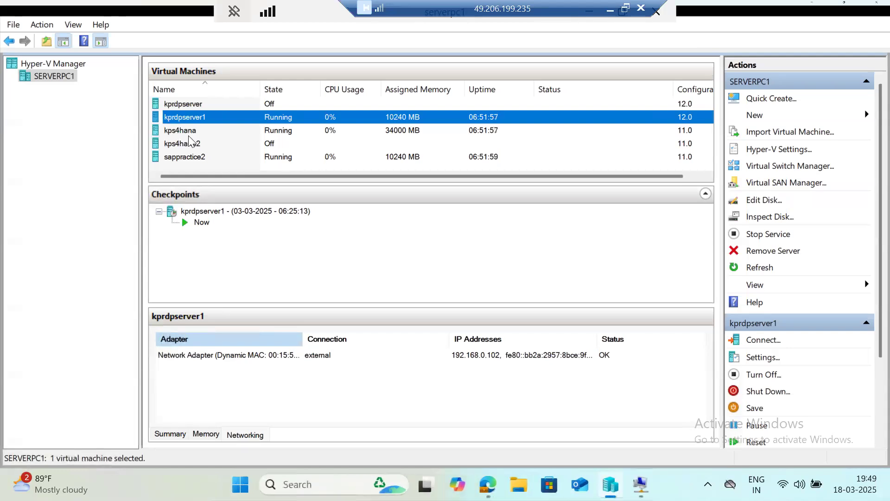
pyautogui.click(189, 135)
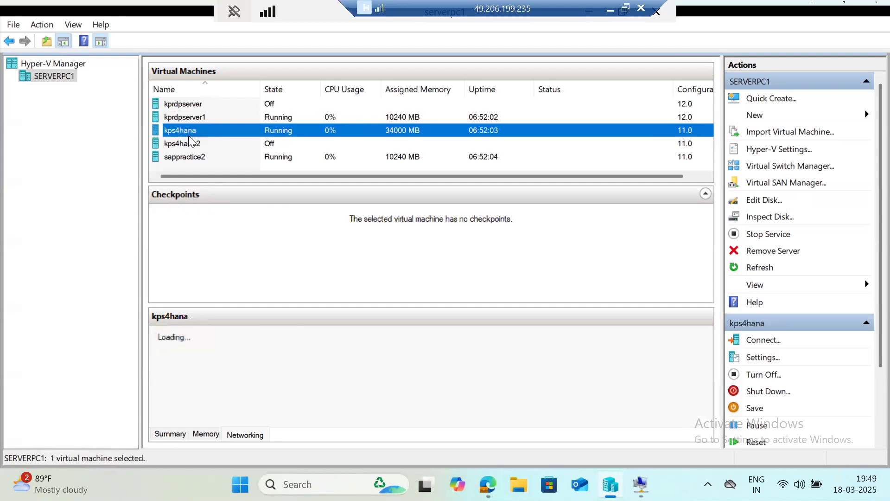
pyautogui.rightClick(191, 132)
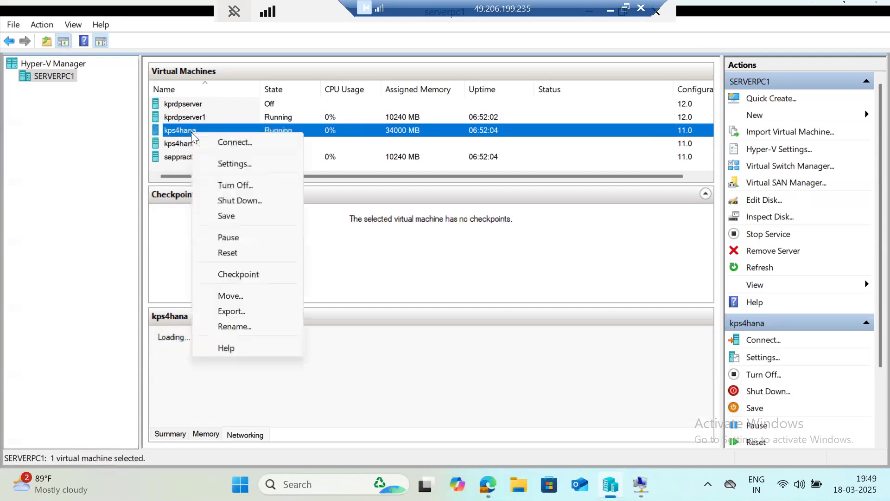
pyautogui.click(230, 184)
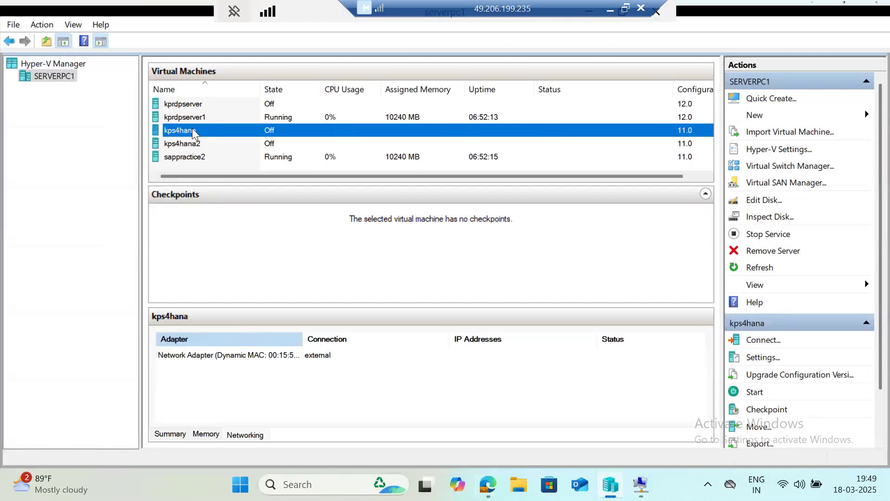
# Start the kps4hana virtual machine again and minimize the serverpc1 remote session
pyautogui.rightClick(194, 133)
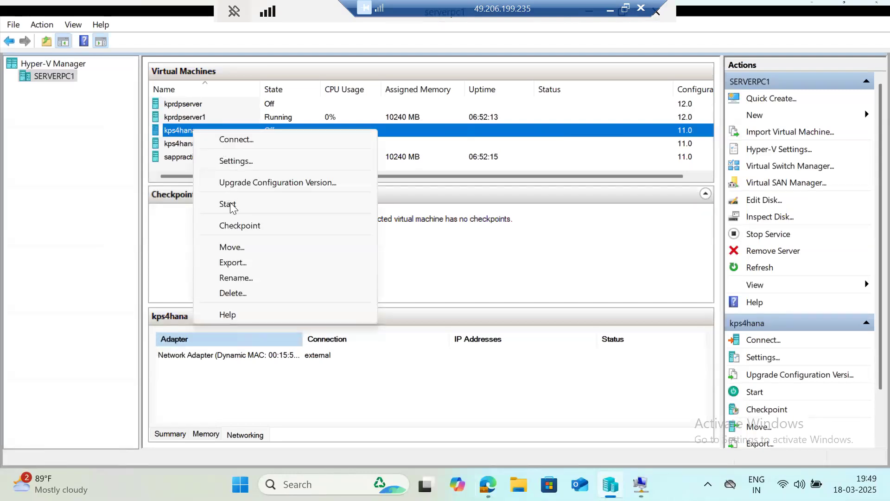
pyautogui.click(230, 205)
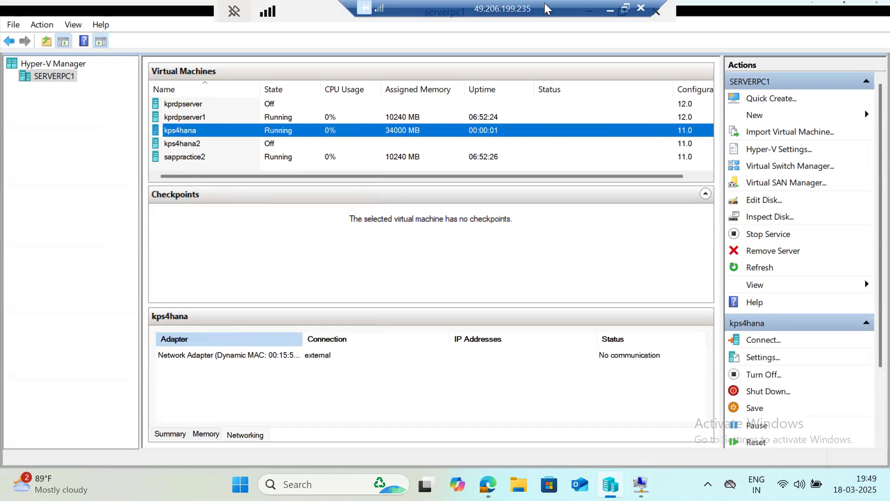
pyautogui.moveTo(546, 9); pyautogui.dragTo(395, 10)
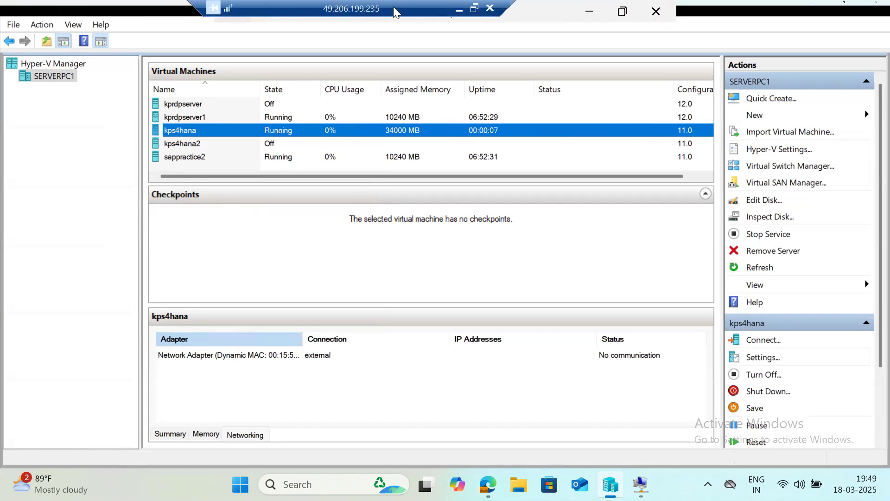
pyautogui.click(592, 13)
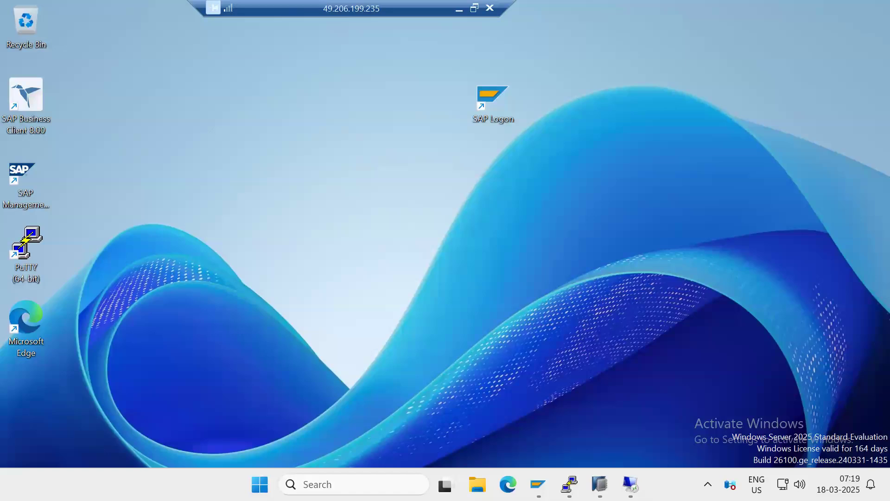
# Close the unresponsive kps4hana PuTTY window and open a new SSH session to the host kps4hana on port 22
pyautogui.click(563, 481)
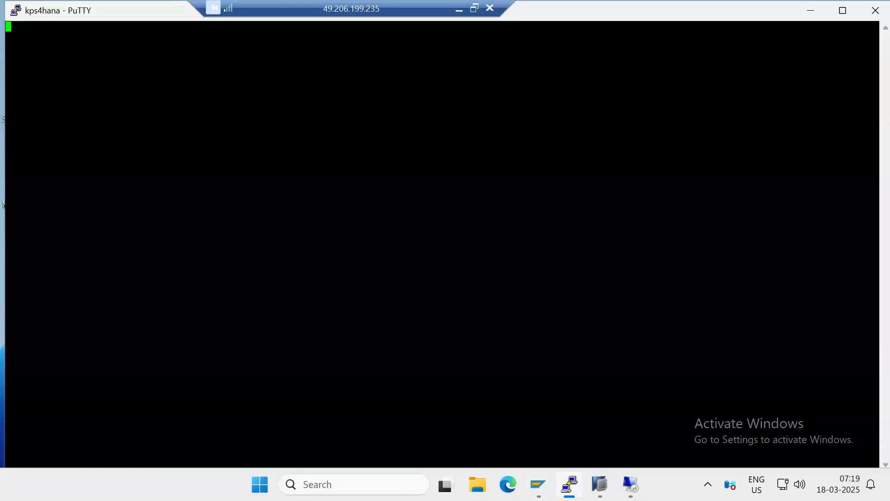
pyautogui.click(866, 14)
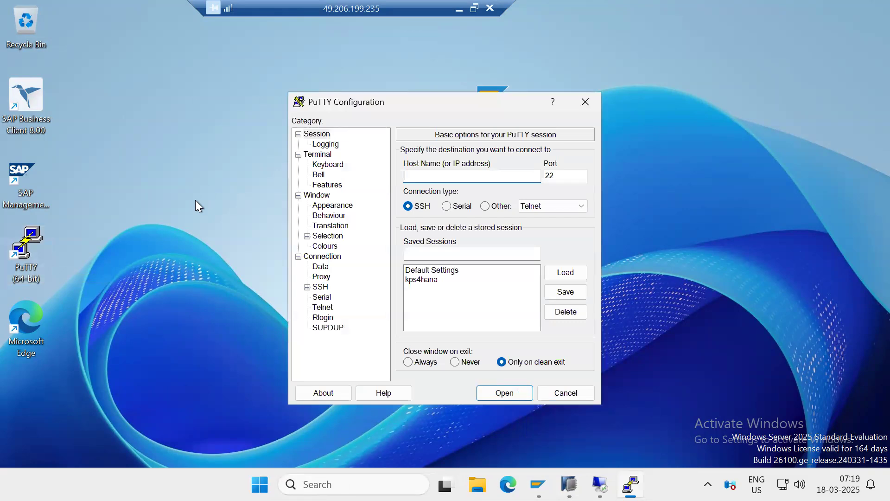
pyautogui.write('kps4hana')
pyautogui.press('Escape')
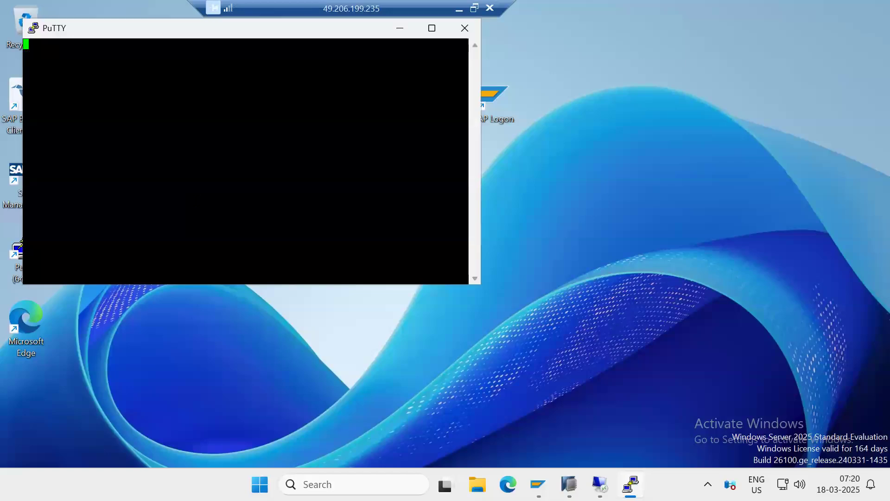
pyautogui.click(455, 14)
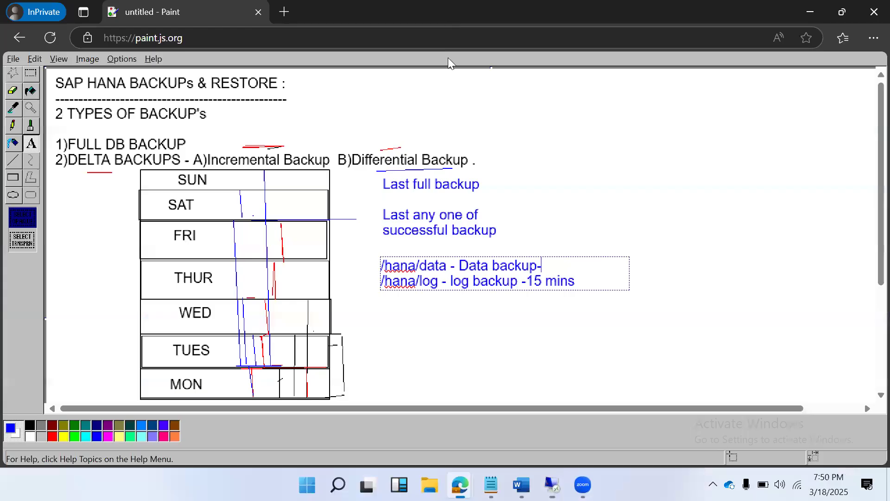
pyautogui.moveTo(521, 484)
pyautogui.moveTo(583, 484)
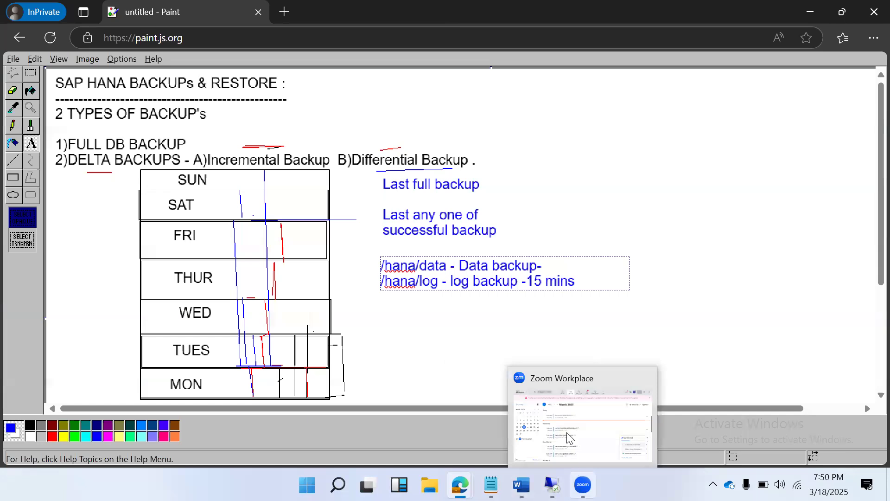
pyautogui.click(568, 437)
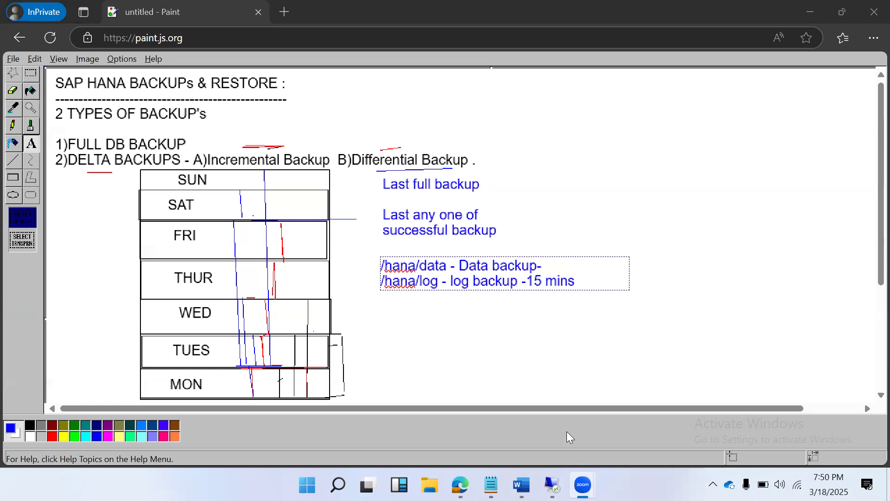
pyautogui.moveTo(553, 485)
pyautogui.click(541, 413)
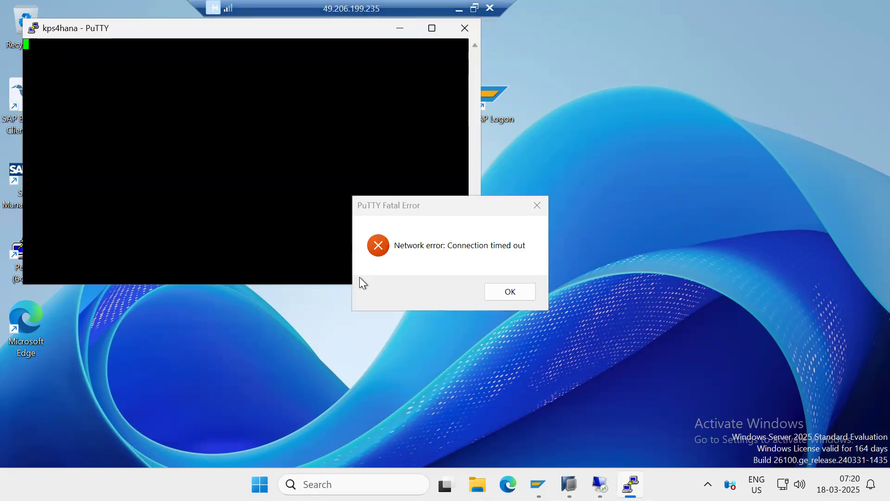
# Dismiss the PuTTY network error and restart the inactive kps4hana session
pyautogui.click(503, 297)
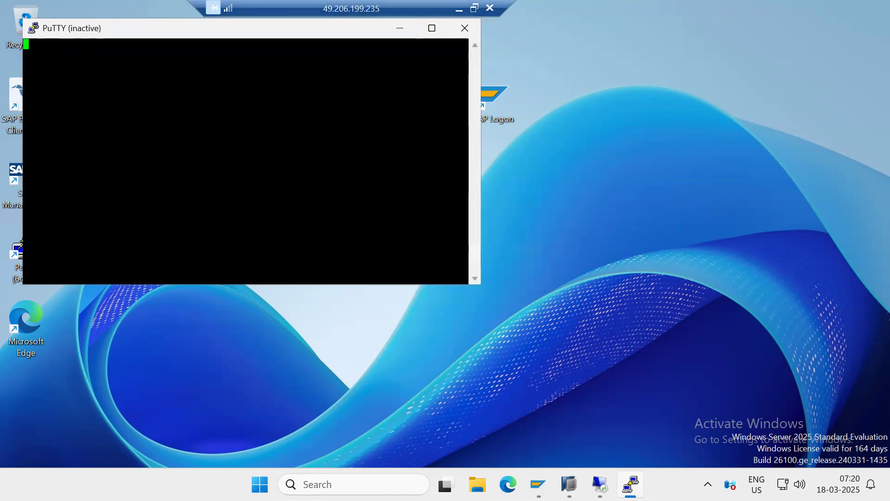
pyautogui.click(32, 26)
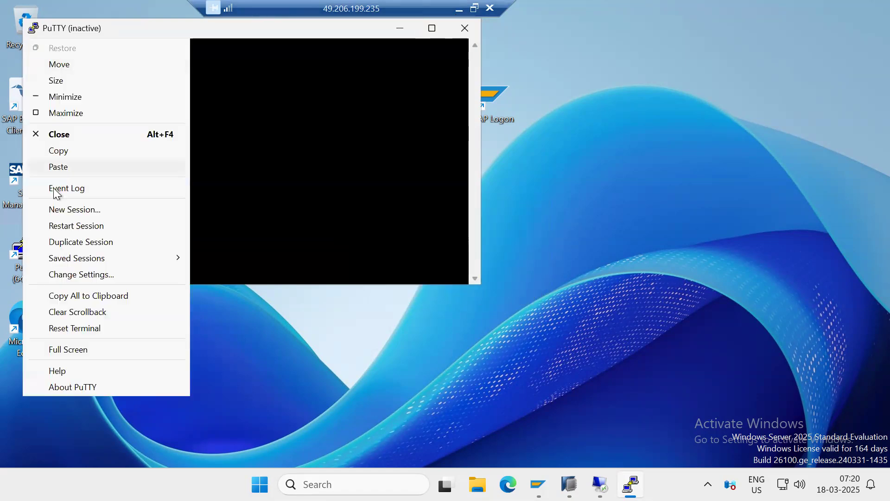
pyautogui.click(67, 226)
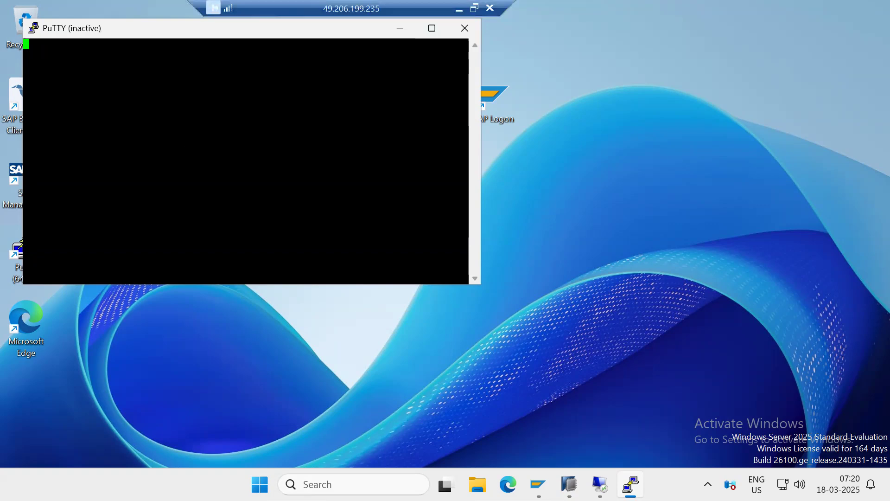
# Dismiss the connection timeout error, try restarting the kps4hana session, and close its inactive PuTTY window
pyautogui.moveTo(106, 28); pyautogui.dragTo(263, 99)
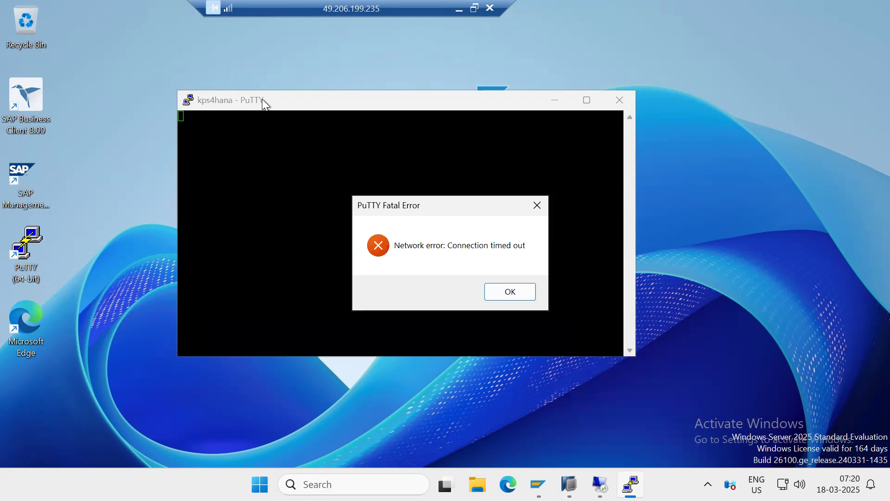
pyautogui.click(516, 292)
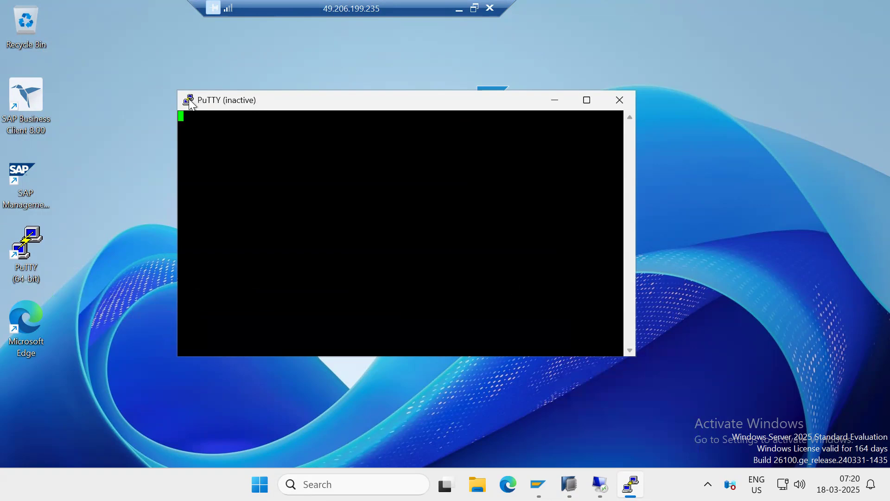
pyautogui.click(189, 101)
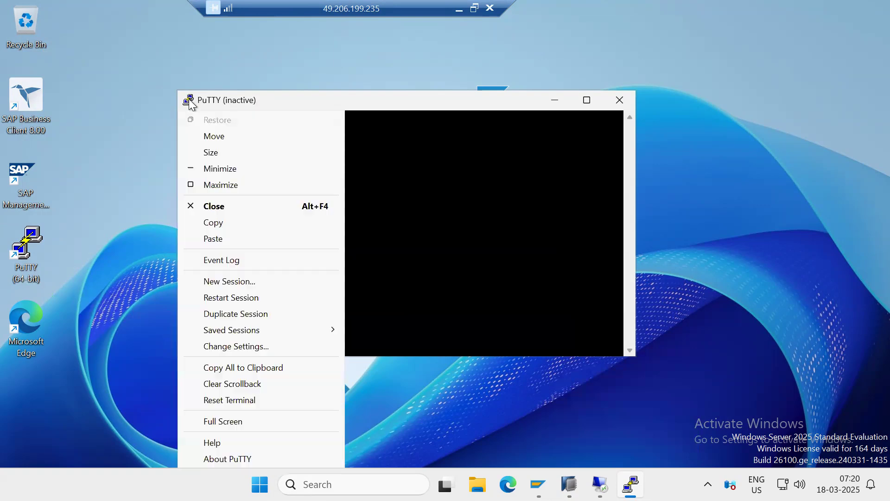
pyautogui.click(230, 299)
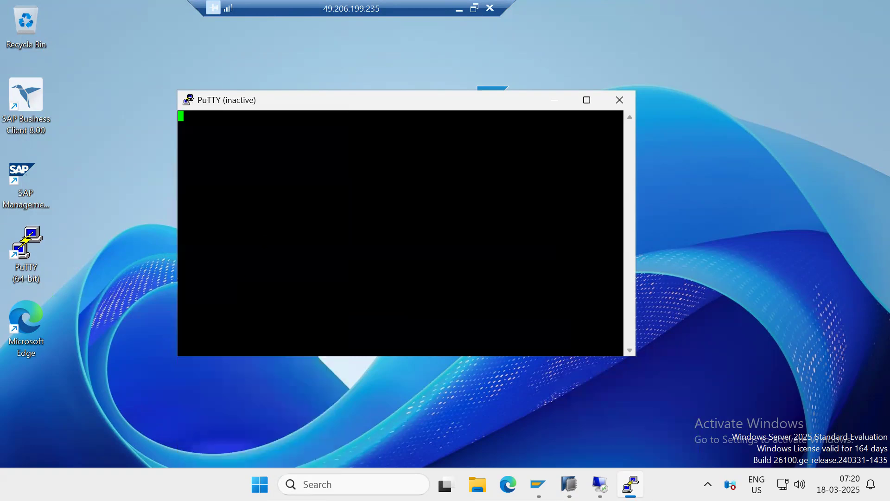
pyautogui.click(612, 104)
pyautogui.click(463, 292)
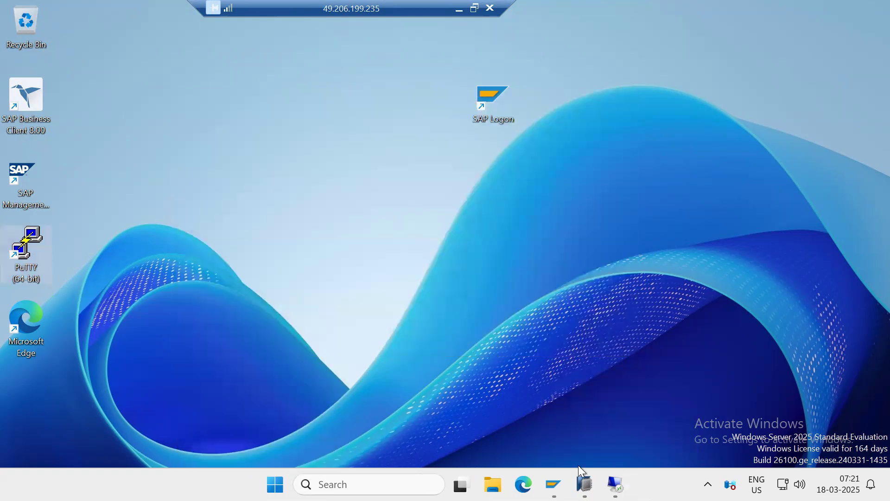
# Check the kps4hana virtual machine's summary in Hyper-V Manager and minimize the remote session
pyautogui.click(585, 484)
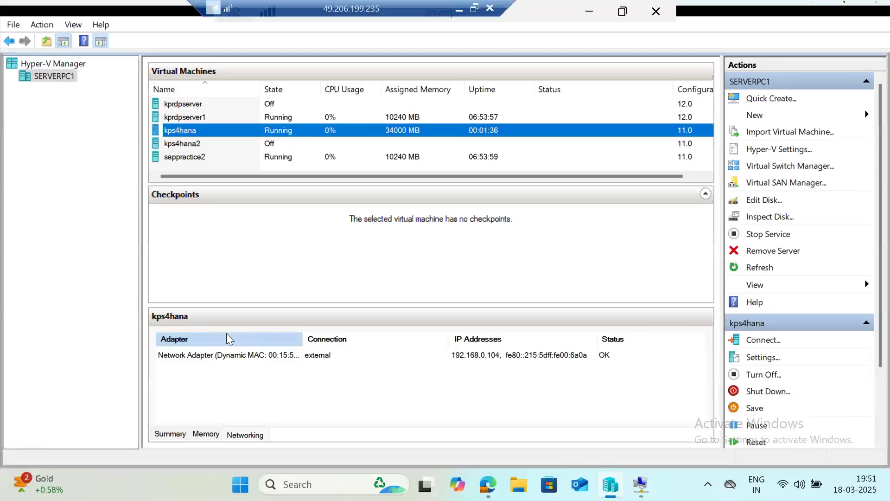
pyautogui.click(173, 433)
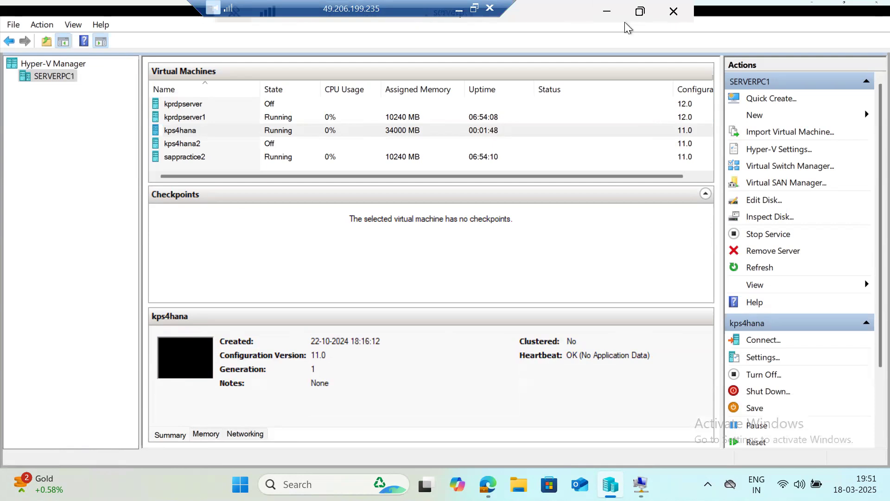
pyautogui.click(607, 11)
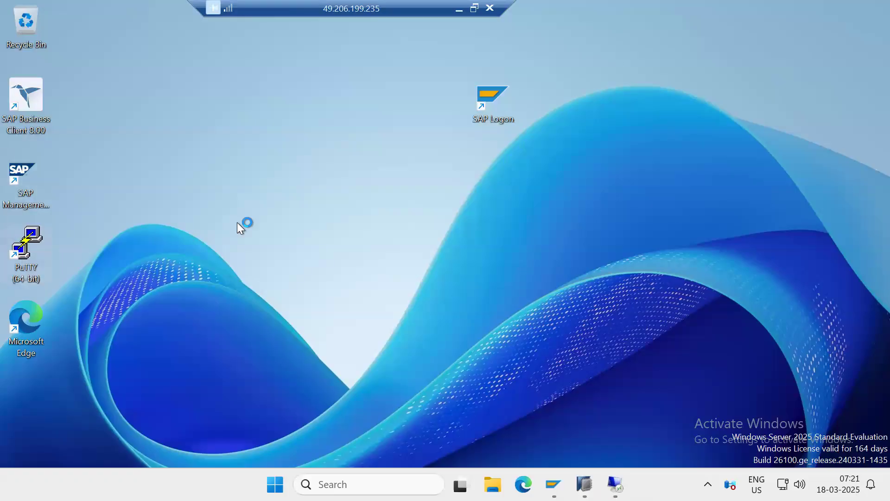
# Open a new PuTTY session to kps4hana, log in as root with the account password, and maximize the terminal
pyautogui.write('kps4hana')
pyautogui.press('Return')
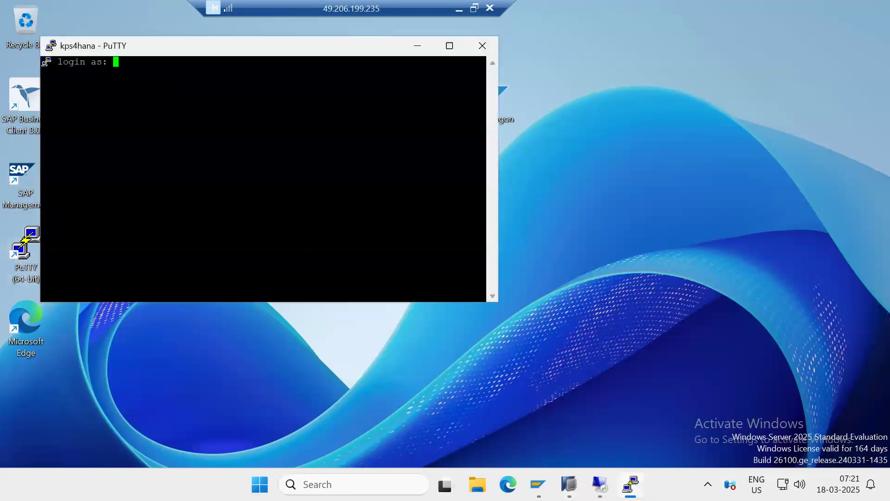
pyautogui.write('root')
pyautogui.press('Return')
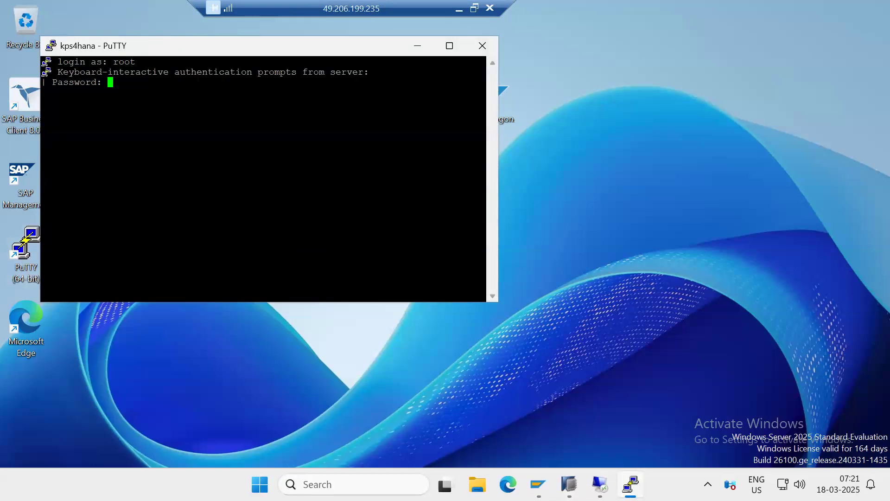
pyautogui.press('Return')
pyautogui.click(449, 46)
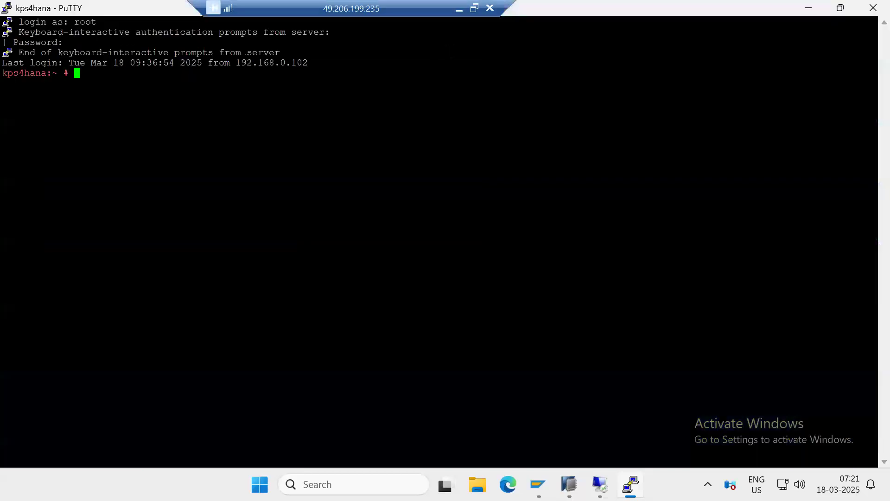
# Check the server's memory with free -g and switch to the hdbadm user with sudo su - hdbadm
pyautogui.write('free -g')
pyautogui.press('Return')
pyautogui.write('sudo su - ')
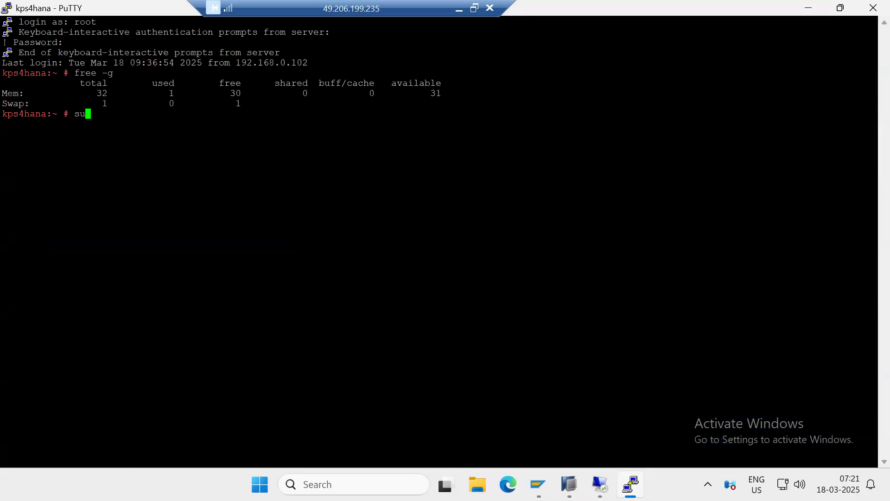
pyautogui.write('hdbadm')
pyautogui.press('Return')
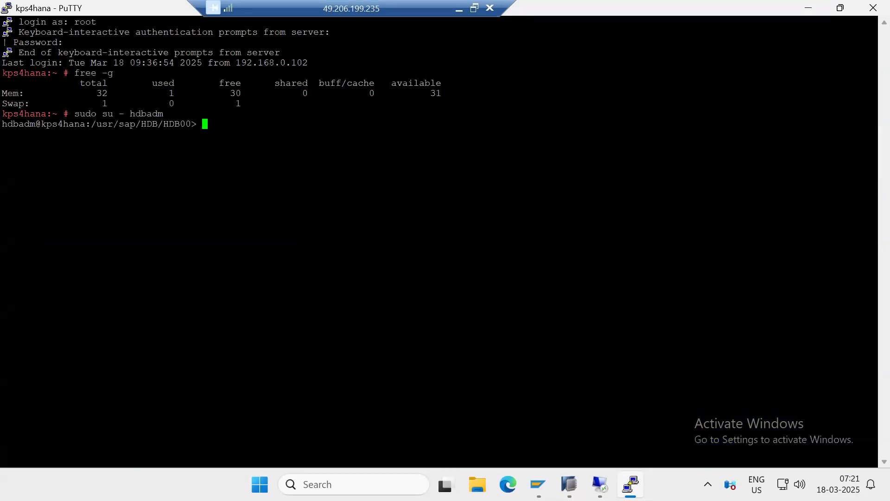
# List the running HANA processes with HDB info and start the database with HDB start
pyautogui.write('HDB info')
pyautogui.press('Return')
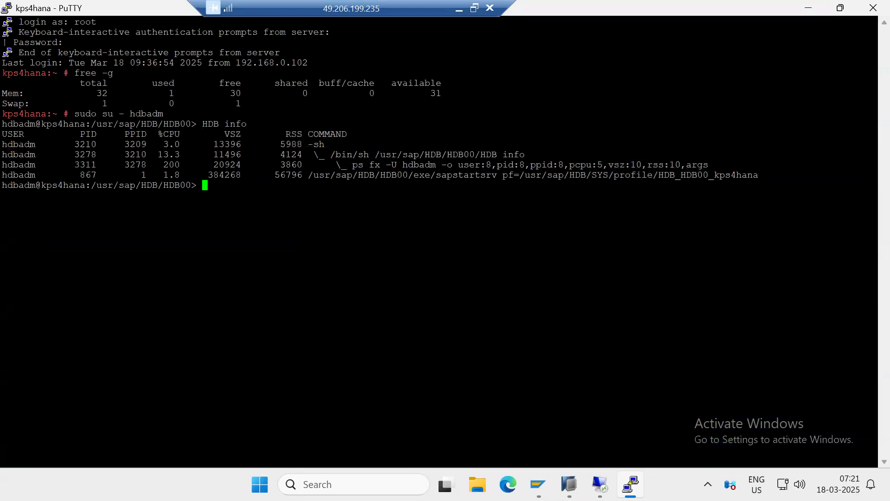
pyautogui.write('HDB start')
pyautogui.press('Return')
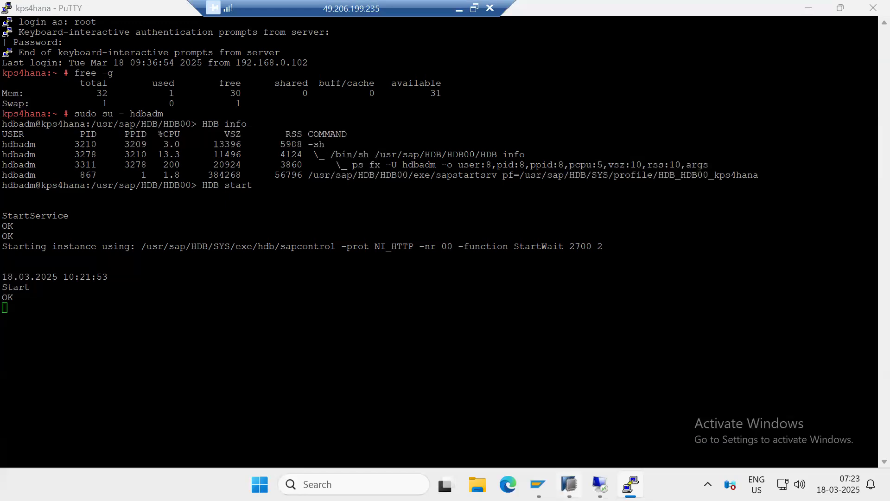
# Switch to SAP HANA Studio and open the administration overview of the connected SYSTEMDB@HDB system
pyautogui.hotkey('alt', 'Tab')
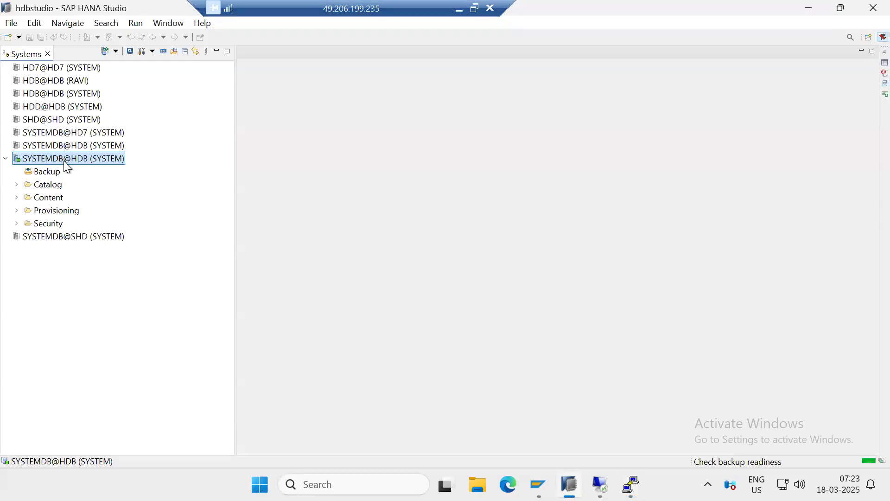
pyautogui.doubleClick(60, 158)
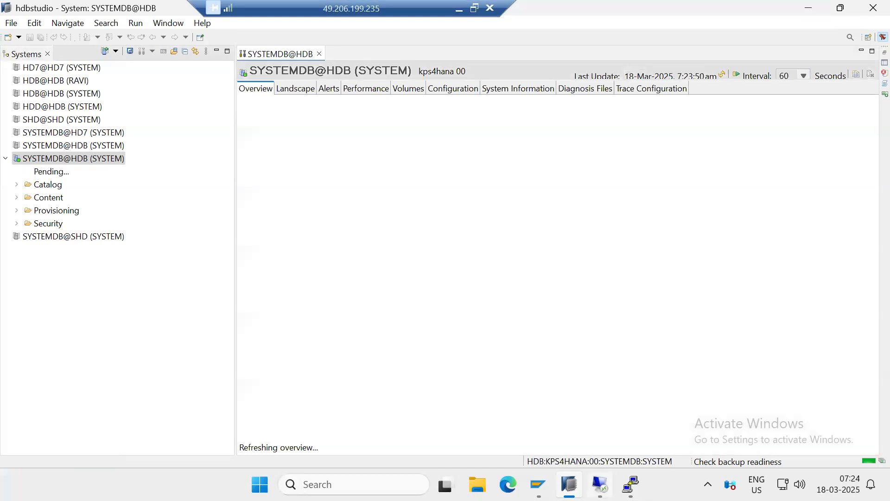
# Return to the PuTTY terminal and check memory with free -g and the index server processes with HDB info
pyautogui.click(631, 484)
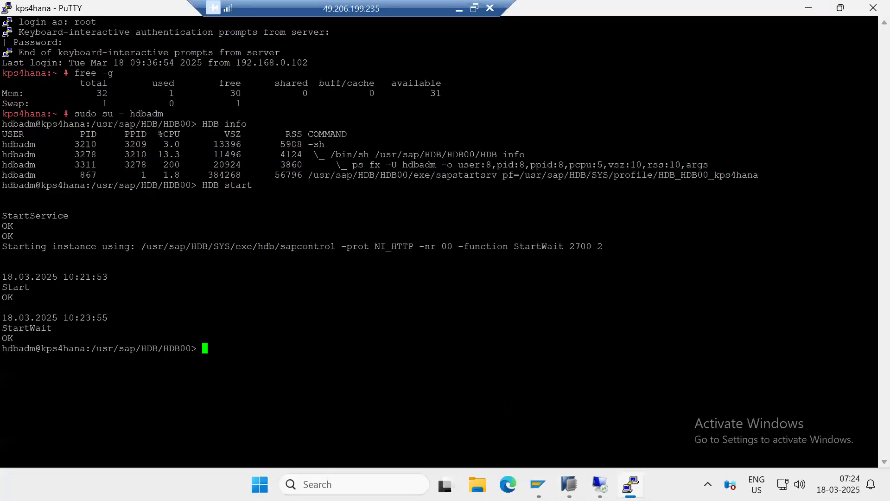
pyautogui.write('free -g')
pyautogui.press('Return')
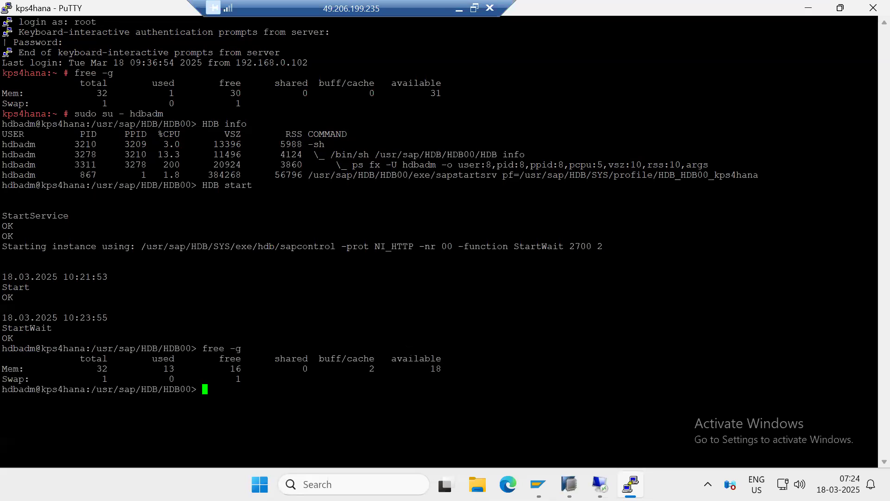
pyautogui.write('HDB info')
pyautogui.press('Return')
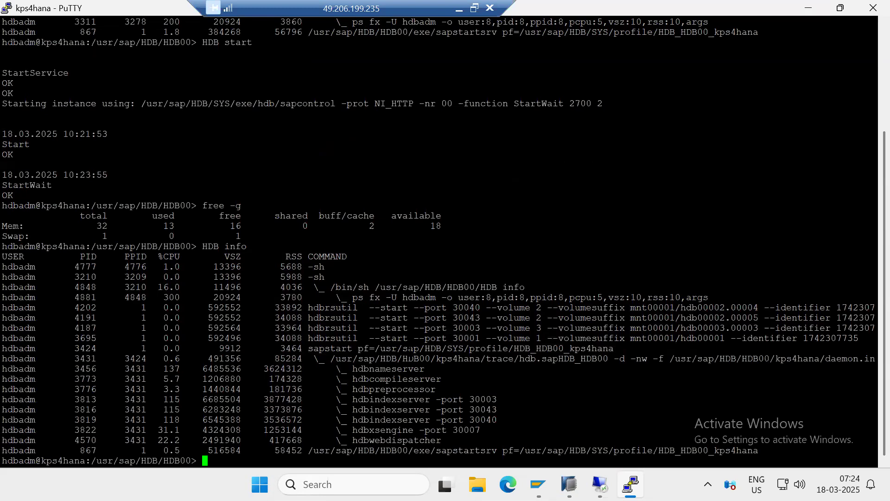
pyautogui.moveTo(386, 410); pyautogui.dragTo(493, 418)
pyautogui.click(493, 418)
# Go to the trace directory with cdtrace and list it with ls -ltr to identify the tenant folders DB_HOD and DB_PV1
pyautogui.write('cdtrace')
pyautogui.press('Return')
pyautogui.write('ls -ltr')
pyautogui.press('Return')
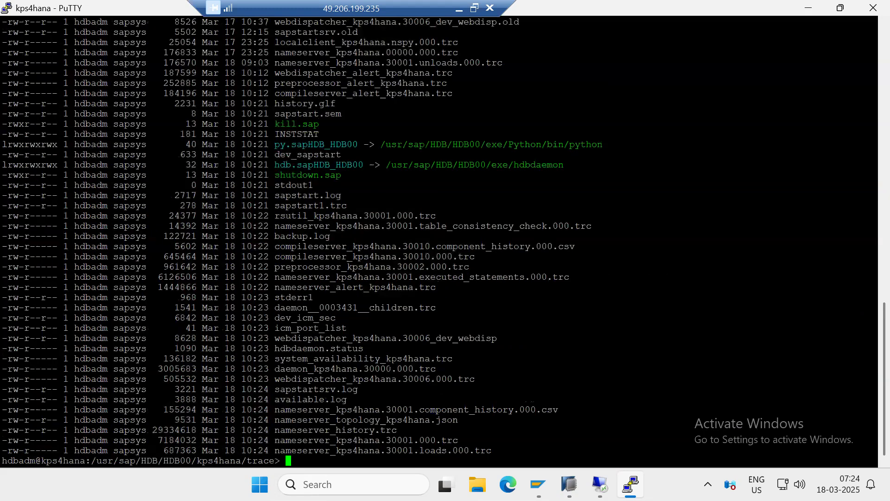
pyautogui.scroll(7, 378, 267)
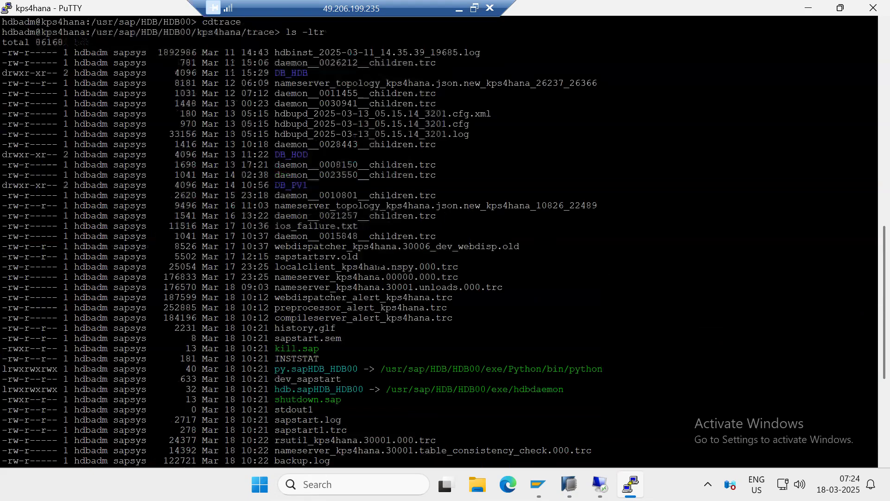
pyautogui.scroll(7, 360, 267)
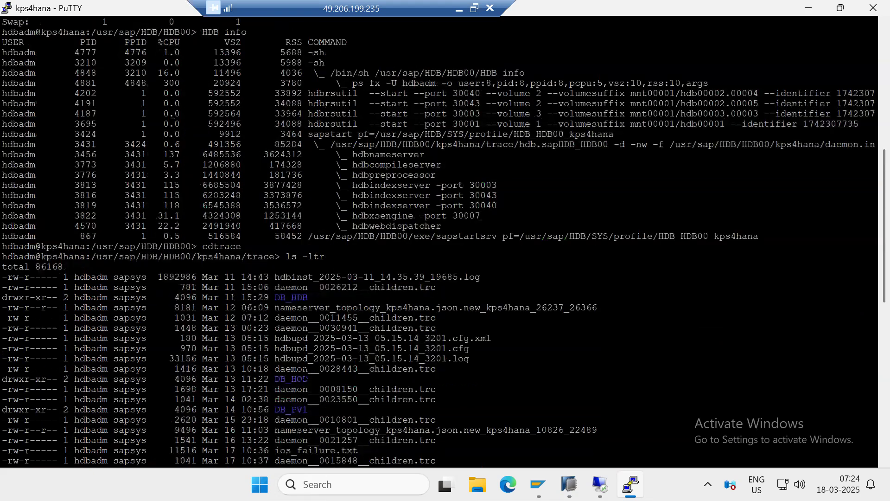
pyautogui.moveTo(291, 378); pyautogui.dragTo(307, 379)
pyautogui.moveTo(291, 410); pyautogui.dragTo(875, 409)
# Switch to SAP HANA Studio and open a SQL console for the connected SYSTEMDB@HDB system
pyautogui.hotkey('alt', 'Tab')
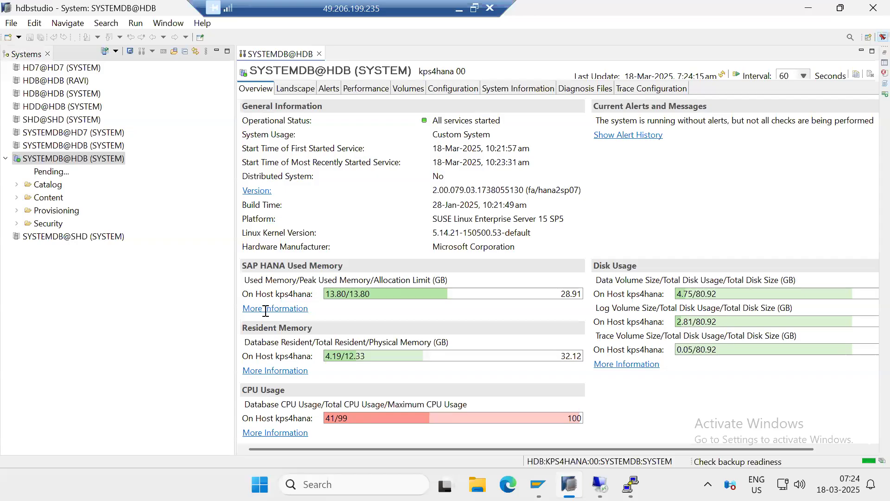
pyautogui.click(63, 160)
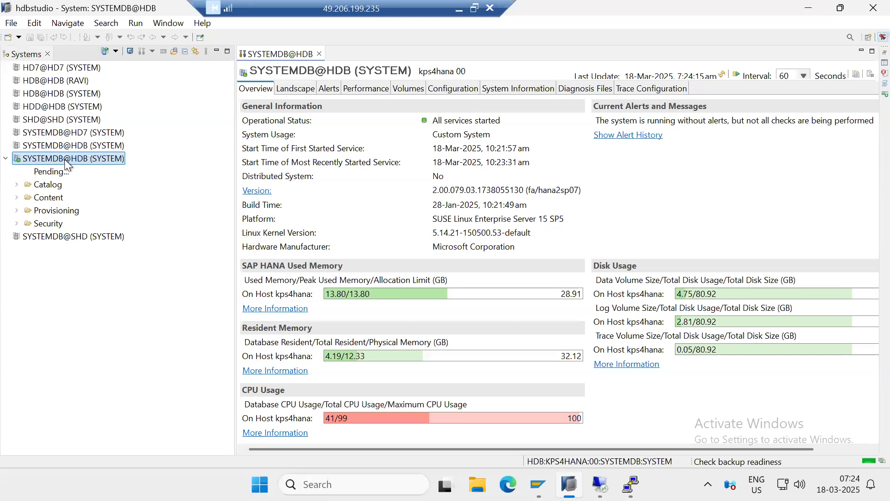
pyautogui.rightClick(65, 159)
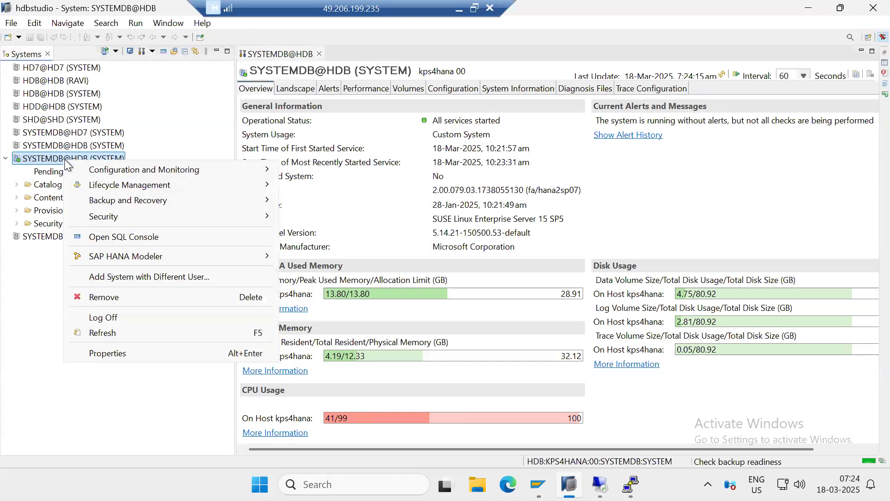
pyautogui.click(138, 239)
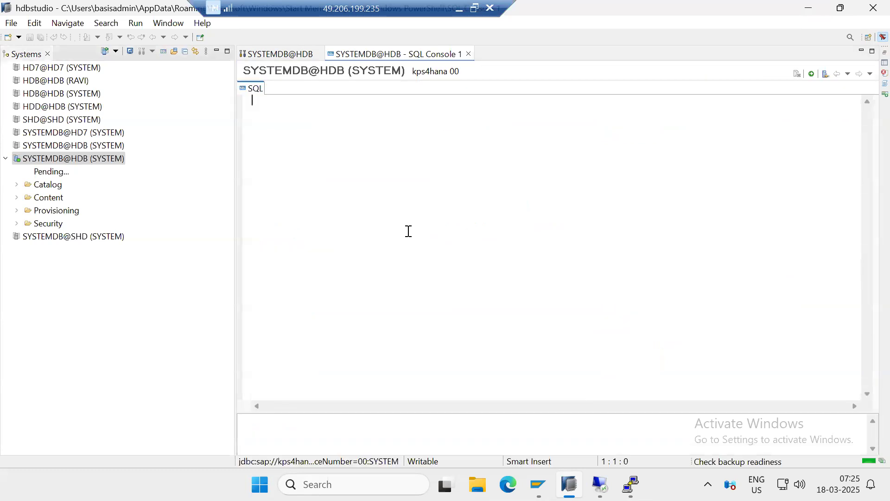
# Write the statement ALTER SYSTEM STOP DATABASE HOD; in the SQL console
pyautogui.write('AL')
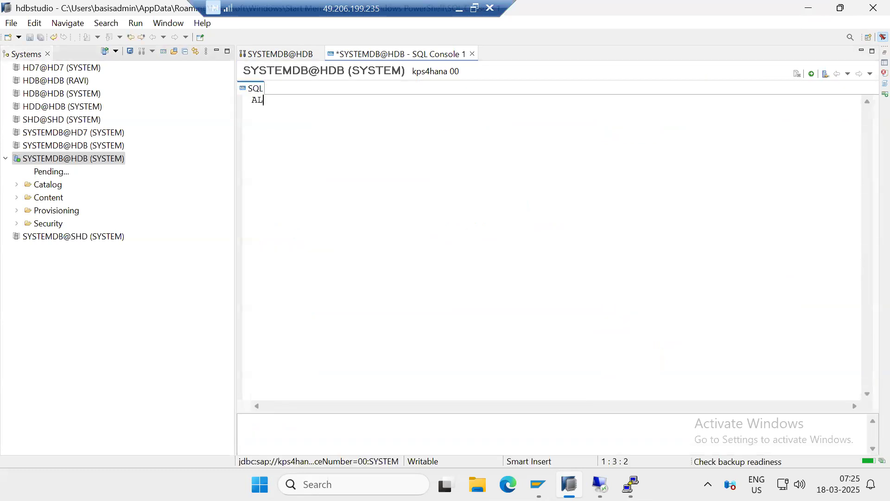
pyautogui.write('TER SYSTEM')
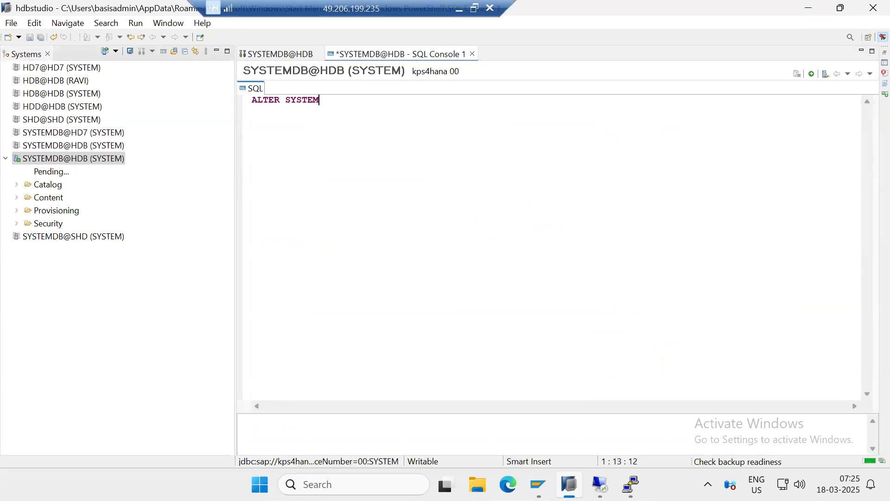
pyautogui.write(' STOP DATABASE ')
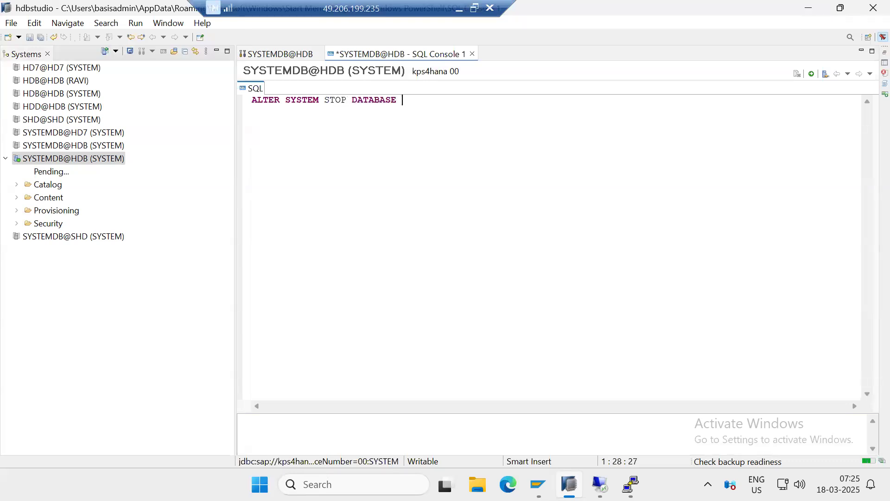
pyautogui.write('H')
pyautogui.press('BackSpace')
pyautogui.write('HOD;')
# Copy the stop statement onto a second line, change its tenant to PV1, and execute both statements
pyautogui.moveTo(428, 101); pyautogui.dragTo(248, 103)
pyautogui.hotkey('ctrl', 'c')
pyautogui.click(432, 99)
pyautogui.press('Return')
pyautogui.hotkey('ctrl', 'v')
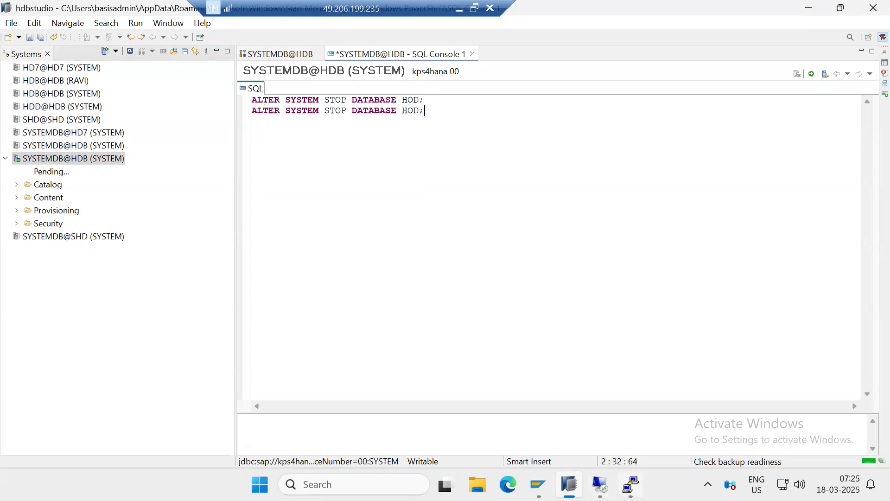
pyautogui.hotkey('alt', 'Tab')
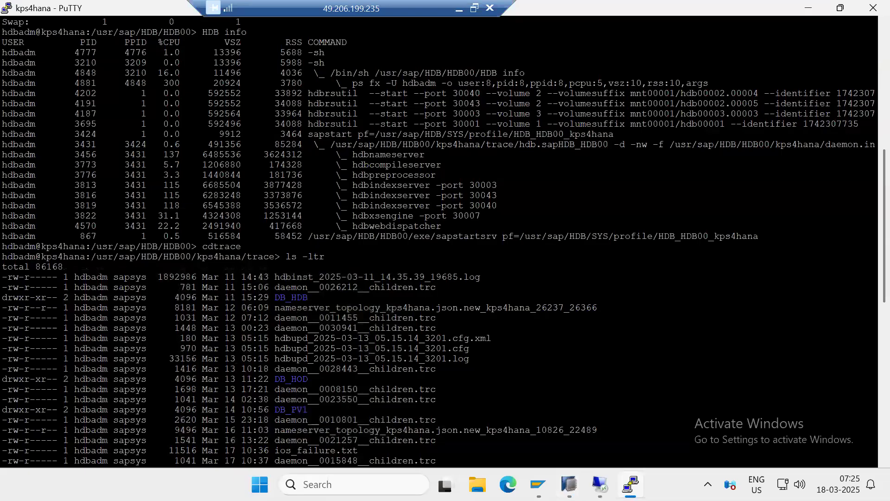
pyautogui.hotkey('alt', 'Tab')
pyautogui.press('BackSpace')
pyautogui.press('BackSpace')
pyautogui.press('BackSpace')
pyautogui.press('BackSpace')
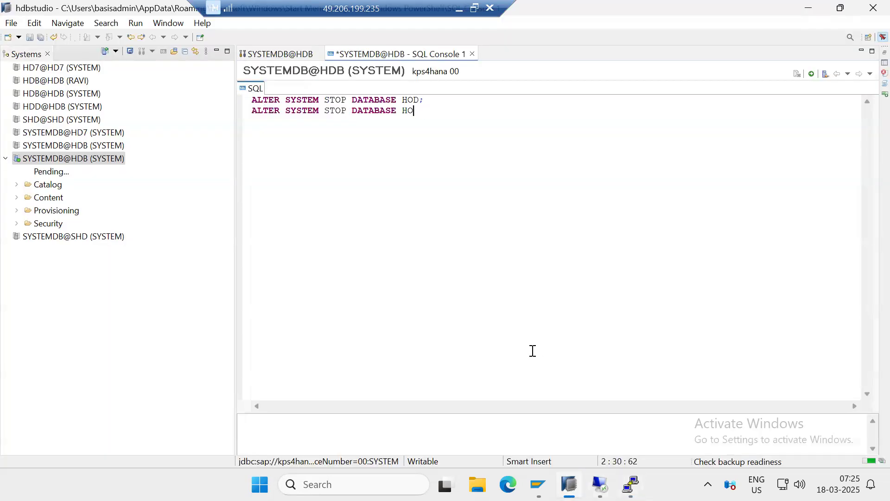
pyautogui.write('PV1')
pyautogui.click(812, 74)
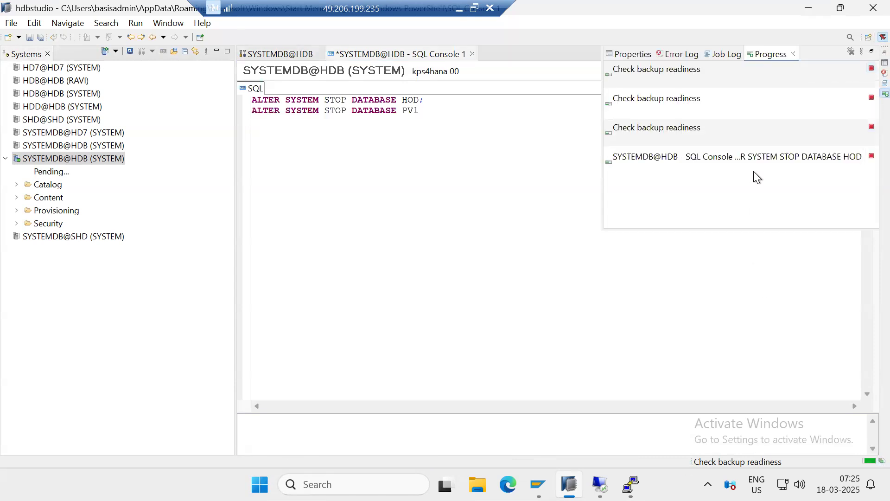
# Cancel the three running Check backup readiness jobs and return to the SQL console
pyautogui.click(868, 69)
pyautogui.click(869, 98)
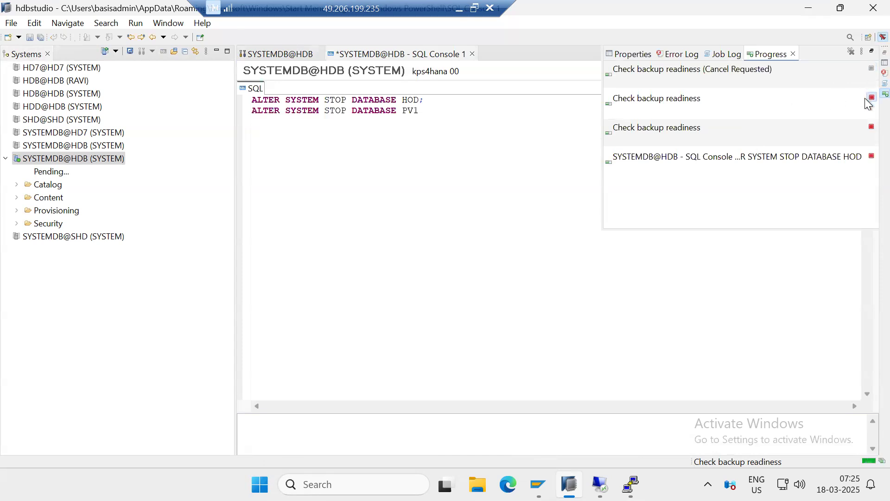
pyautogui.click(869, 127)
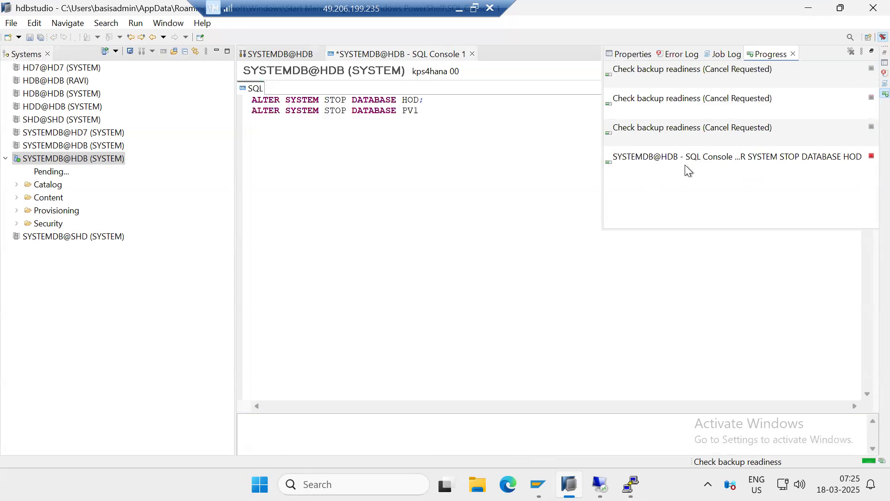
pyautogui.click(410, 215)
# Switch to the kps4hana PuTTY session and list the running HANA processes with HDB info
pyautogui.click(630, 484)
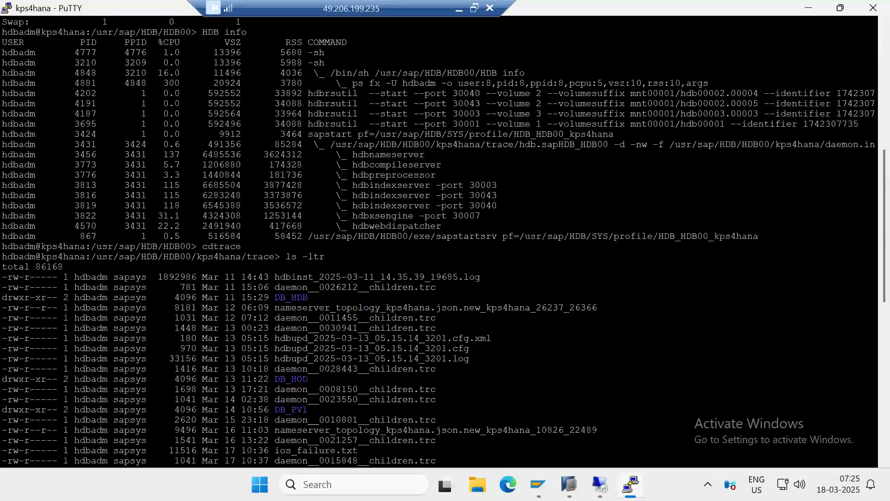
pyautogui.press('Up')
pyautogui.press('Up')
pyautogui.press('Down')
pyautogui.press('Up')
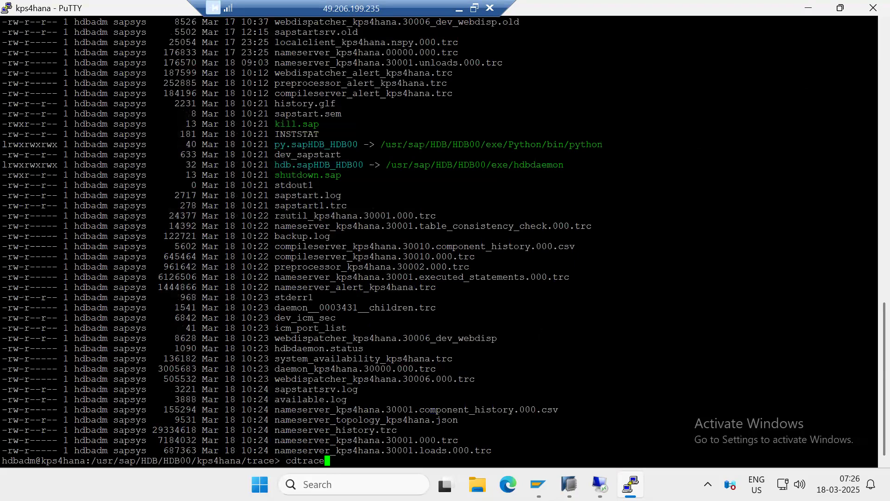
pyautogui.press('Up')
pyautogui.press('Down')
pyautogui.press('Down')
pyautogui.hotkey('ctrl', 'c')
pyautogui.write('HDB info')
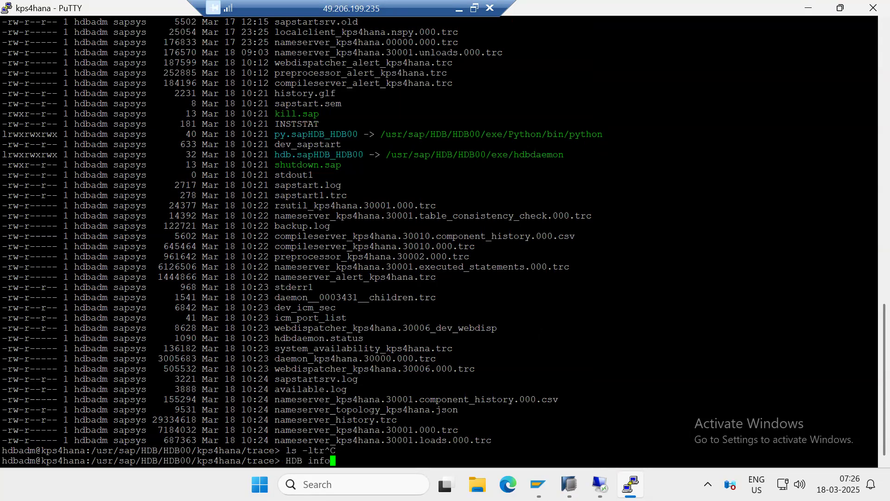
pyautogui.press('Return')
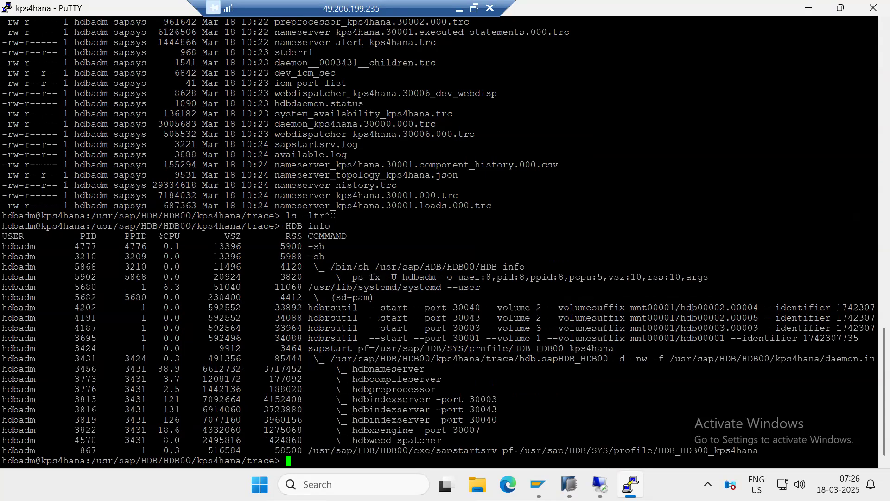
# Examine the hdbindexserver processes on ports 30003, 30043 and 30040 in the process list
pyautogui.moveTo(441, 409); pyautogui.dragTo(513, 416)
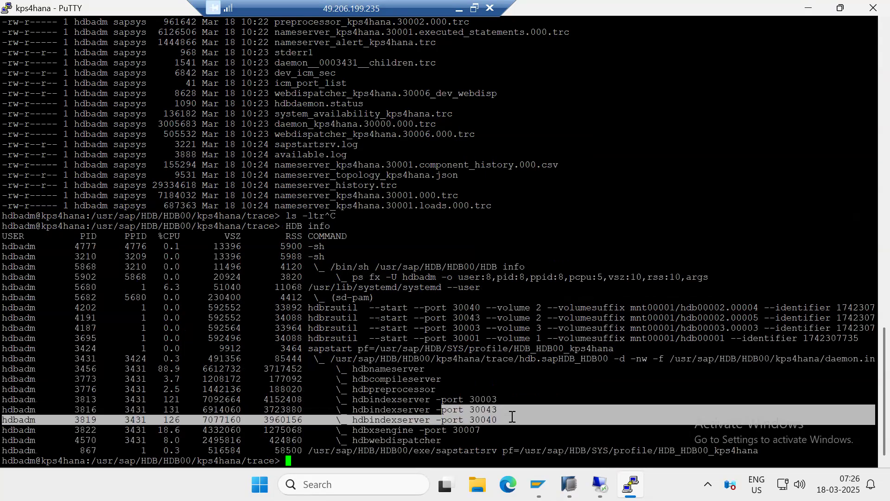
pyautogui.moveTo(3, 409); pyautogui.dragTo(502, 418)
pyautogui.moveTo(358, 399); pyautogui.dragTo(490, 429)
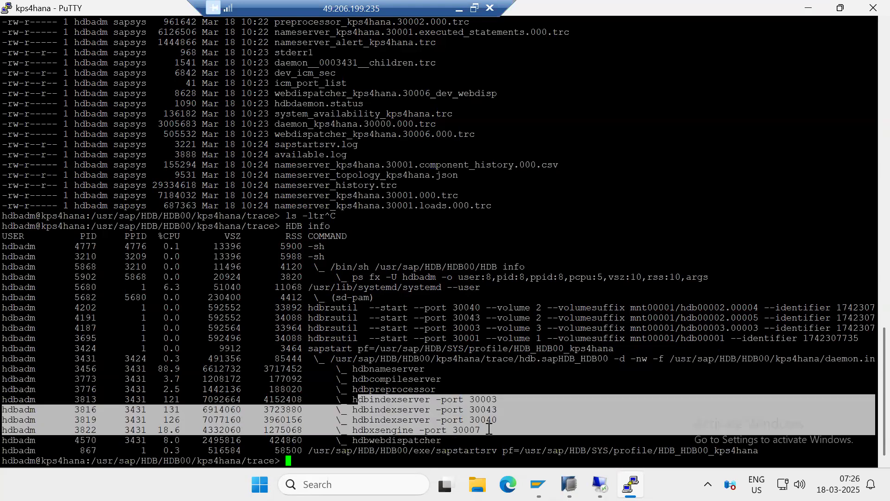
pyautogui.click(439, 399)
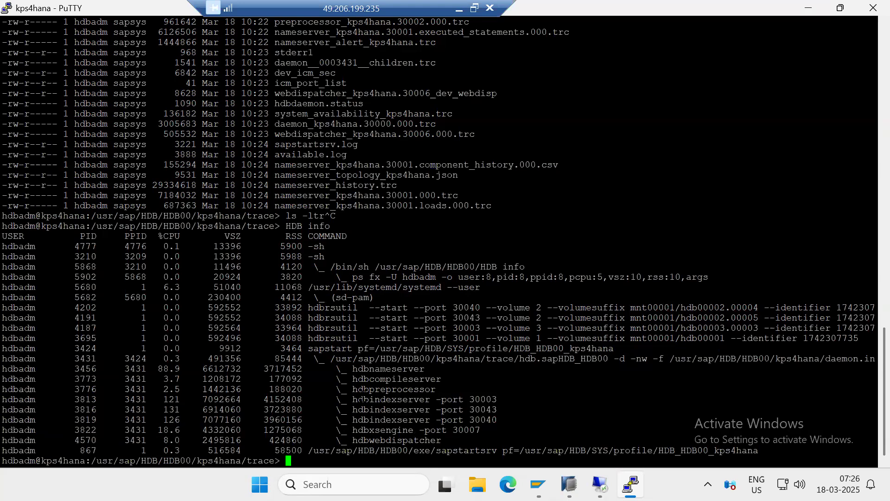
pyautogui.moveTo(375, 399); pyautogui.dragTo(514, 420)
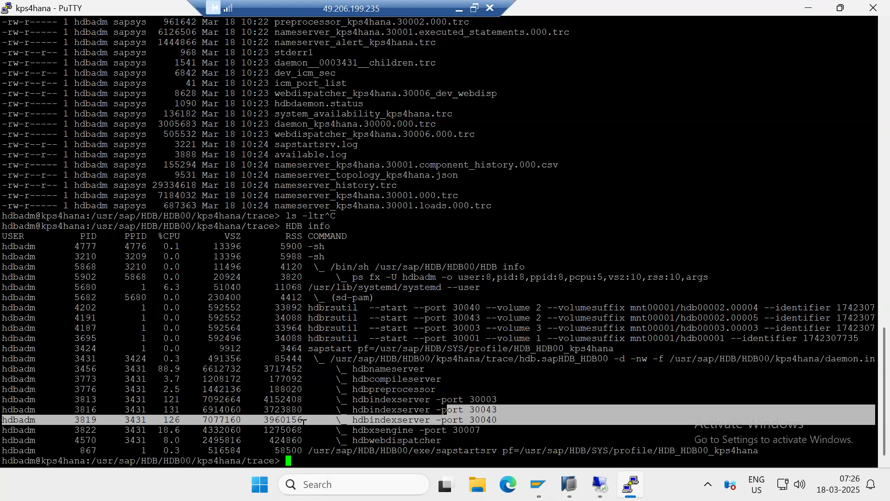
pyautogui.moveTo(4, 408); pyautogui.dragTo(501, 428)
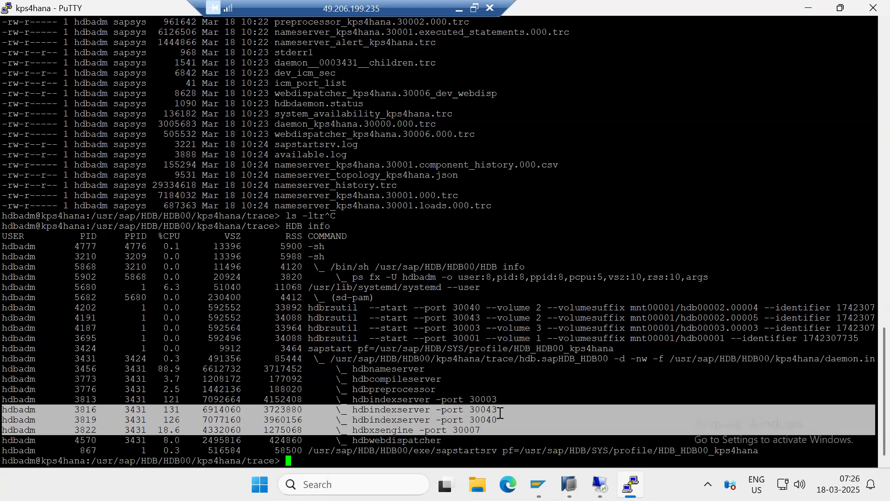
# Run HDB info again and check which hdbindexserver processes are still running
pyautogui.press('Up')
pyautogui.press('Return')
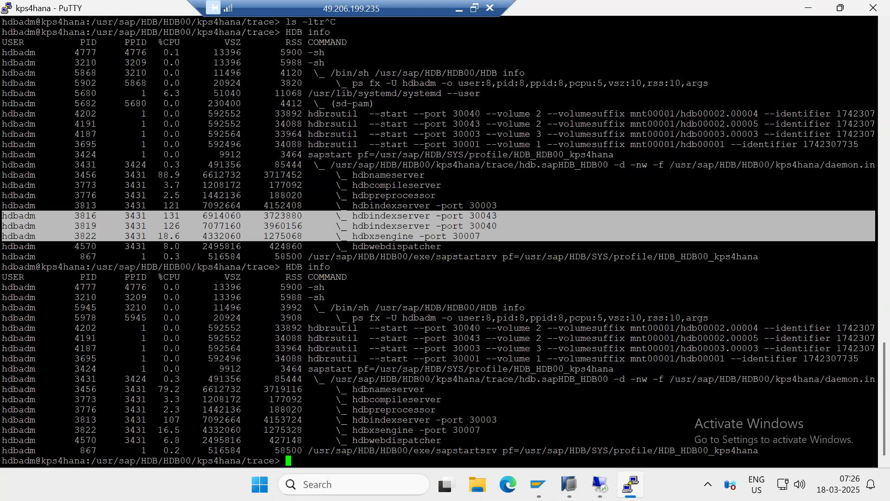
pyautogui.click(474, 225)
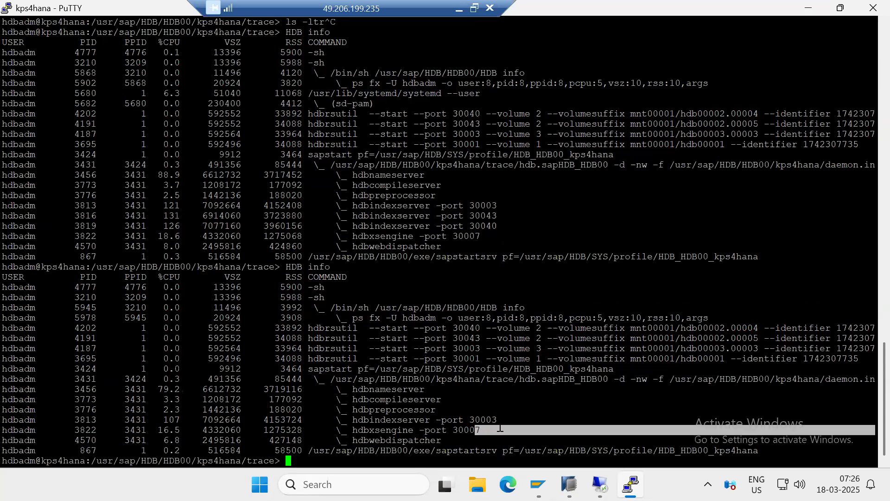
pyautogui.moveTo(397, 420); pyautogui.dragTo(485, 420)
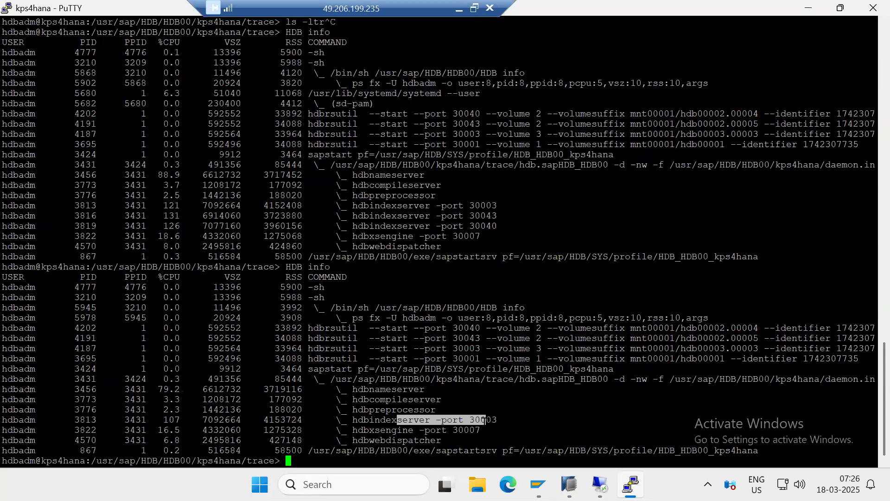
pyautogui.click(416, 422)
pyautogui.write('HDB')
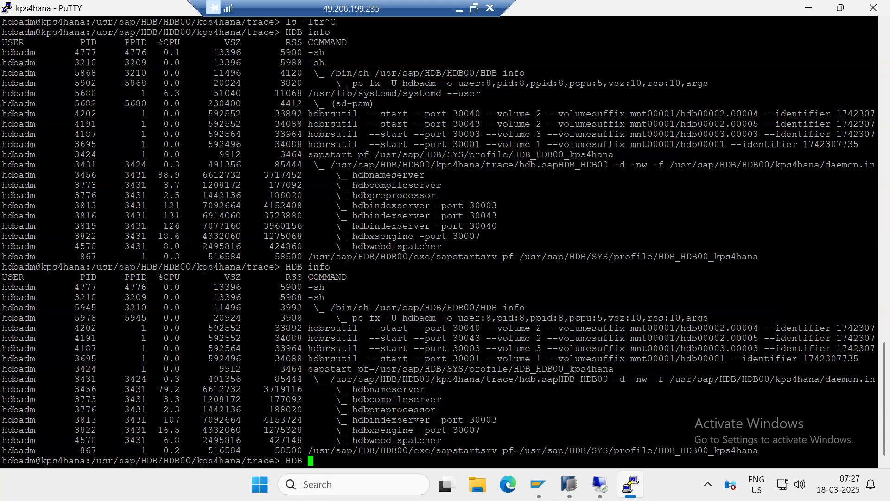
# Switch to SAP HANA Studio and rewrite the first SQL statement as DROP DATABSASE HOD;
pyautogui.click(570, 478)
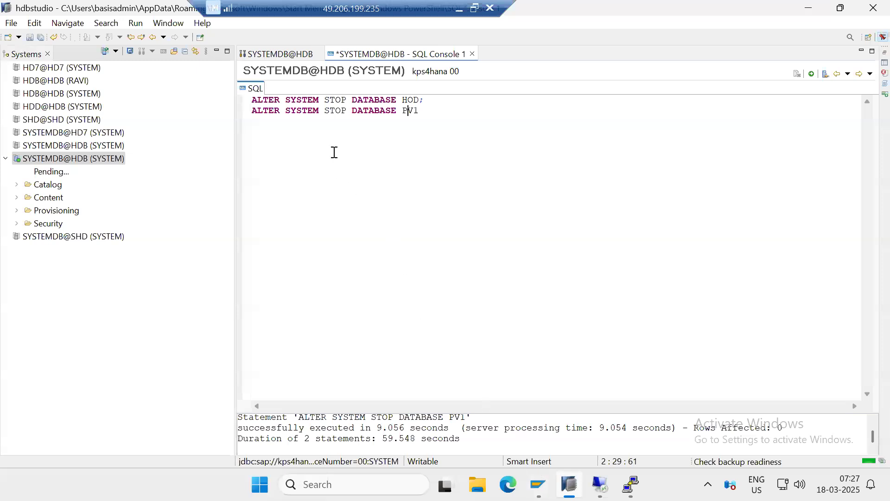
pyautogui.moveTo(397, 104); pyautogui.dragTo(226, 100)
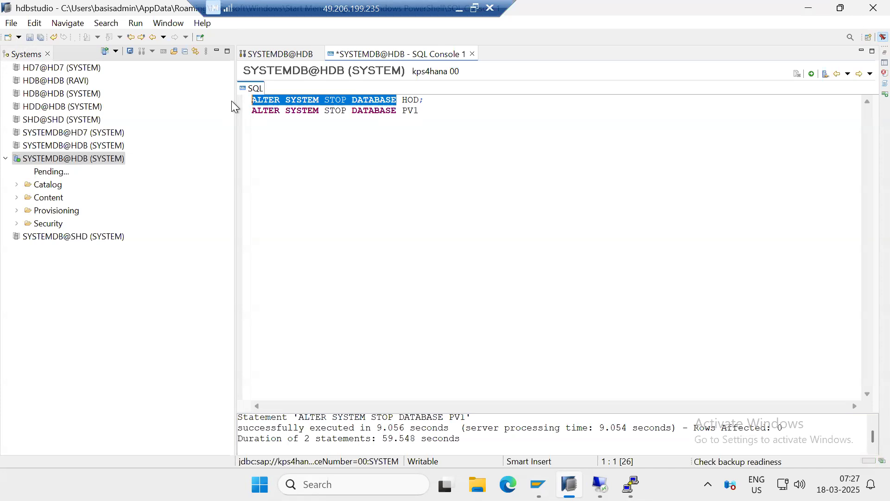
pyautogui.write('DROP DATABSASE')
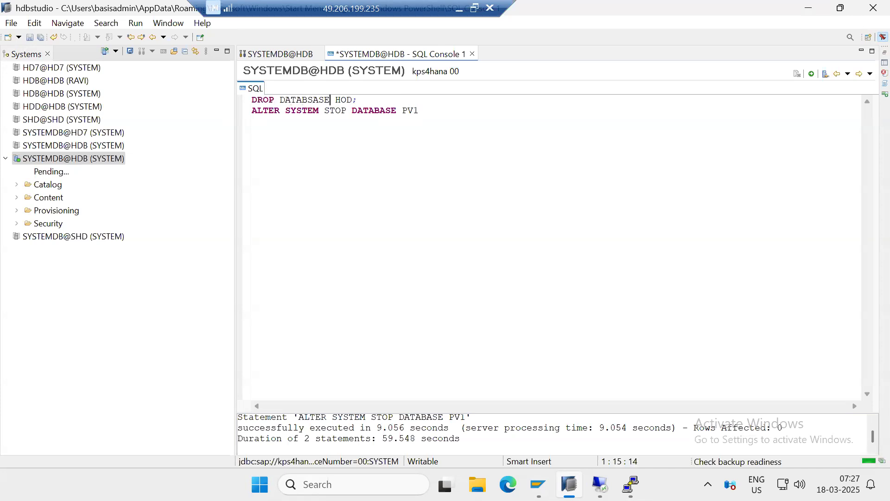
# Copy the drop statement over the second line and change its tenant to PV1, ending with a semicolon
pyautogui.hotkey('ctrl', 'a')
pyautogui.hotkey('ctrl', 'c')
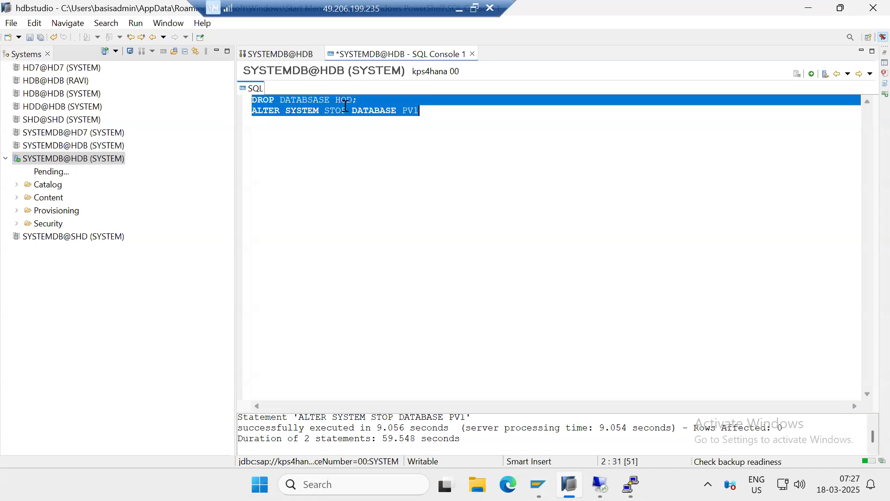
pyautogui.moveTo(352, 111); pyautogui.dragTo(297, 111)
pyautogui.hotkey('shift', 'Home')
pyautogui.hotkey('ctrl', 'v')
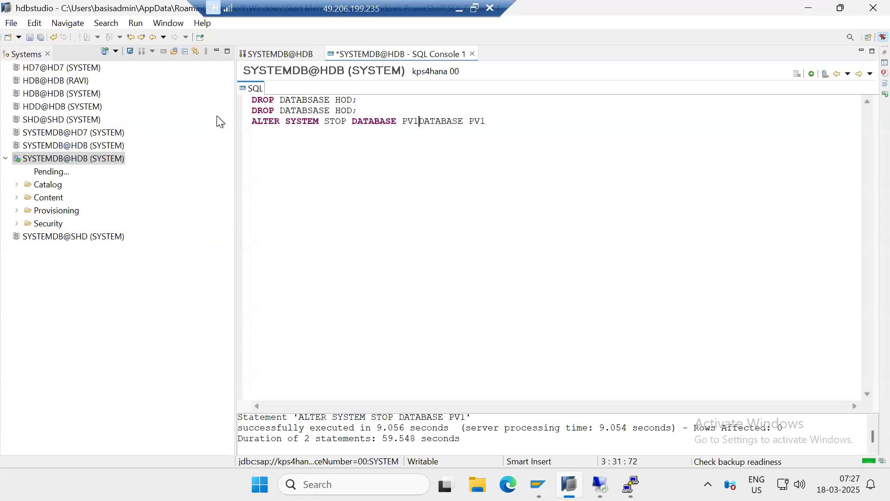
pyautogui.moveTo(485, 121); pyautogui.dragTo(336, 113)
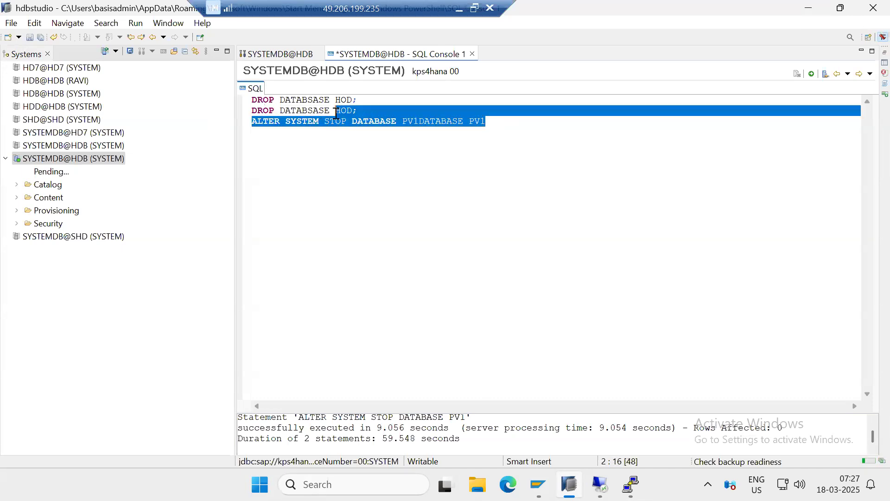
pyautogui.press('BackSpace')
pyautogui.write('PV1;')
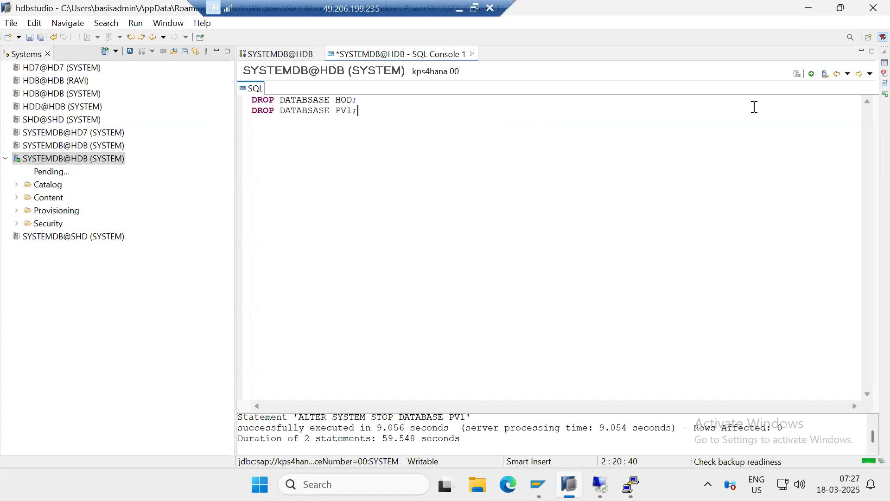
# Try to execute both drop statements, retry without the semicolon after PV1, and check the running jobs
pyautogui.click(812, 75)
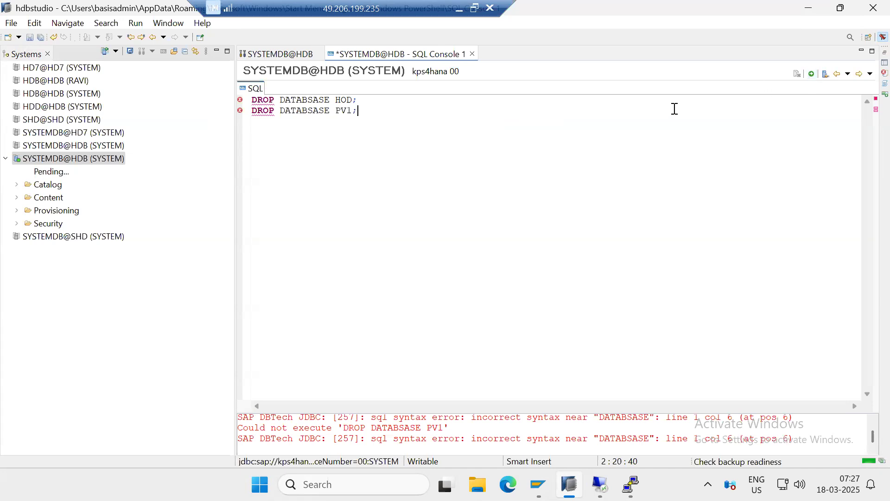
pyautogui.press('BackSpace')
pyautogui.click(814, 78)
pyautogui.doubleClick(867, 461)
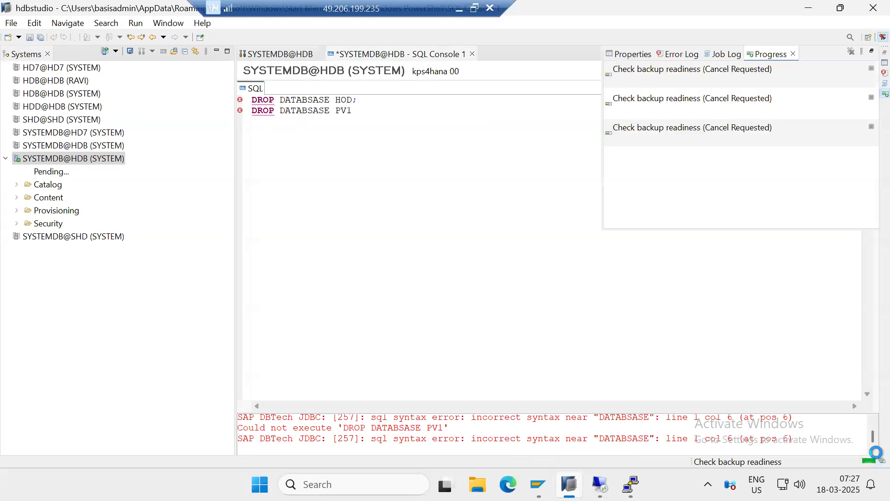
pyautogui.click(452, 253)
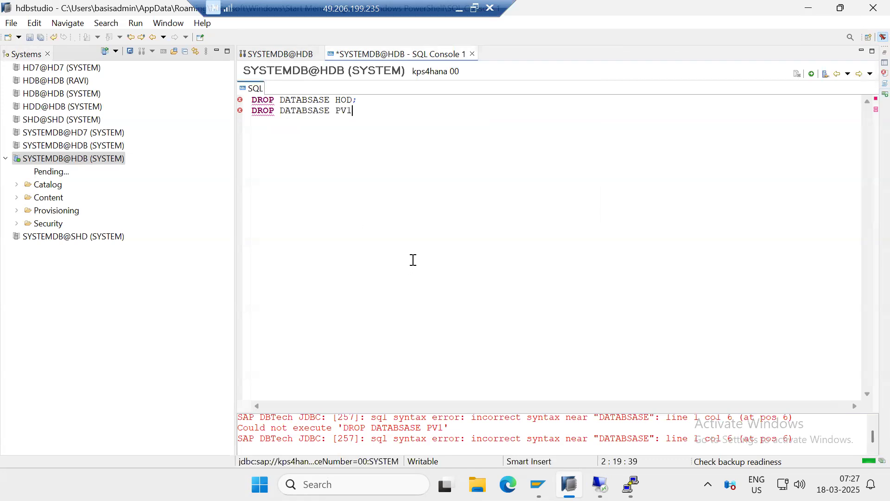
# Correct the misspelled keyword to DATABASE in both drop statements and execute them for HOD and PV1
pyautogui.click(314, 104)
pyautogui.press('BackSpace')
pyautogui.press('Right')
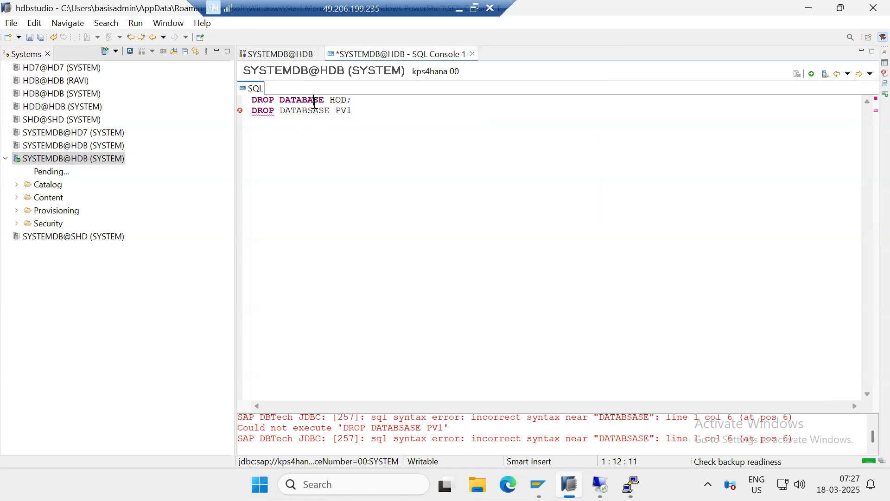
pyautogui.click(314, 110)
pyautogui.press('Delete')
pyautogui.press('BackSpace')
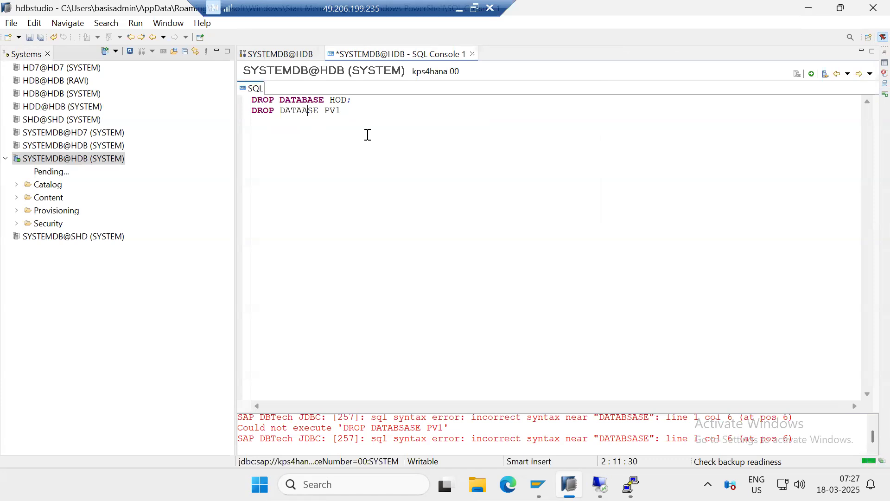
pyautogui.press('BackSpace')
pyautogui.write('BA')
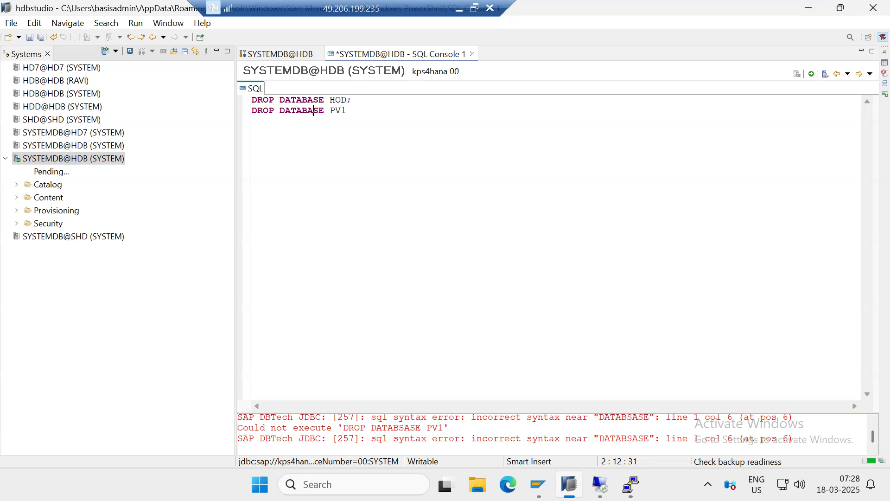
pyautogui.press('End')
pyautogui.click(812, 74)
# Start Back Up Tenant Database for the connected SYSTEMDB@HDB system
pyautogui.click(51, 160)
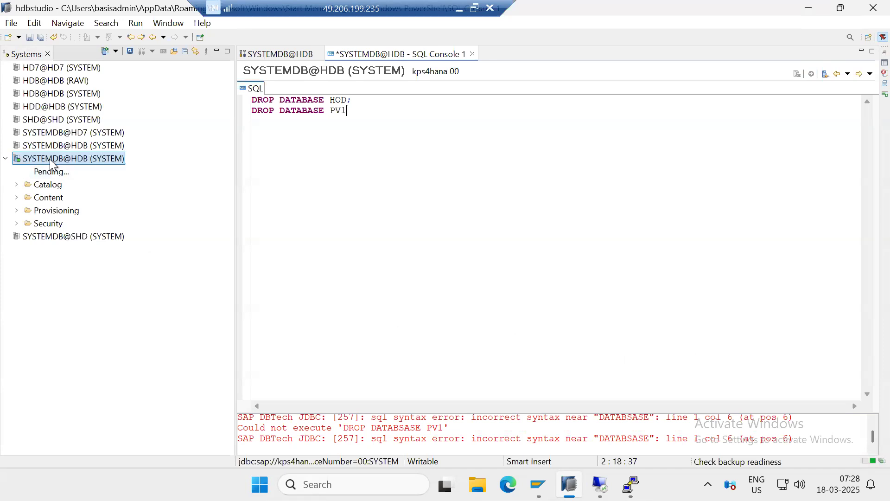
pyautogui.rightClick(50, 159)
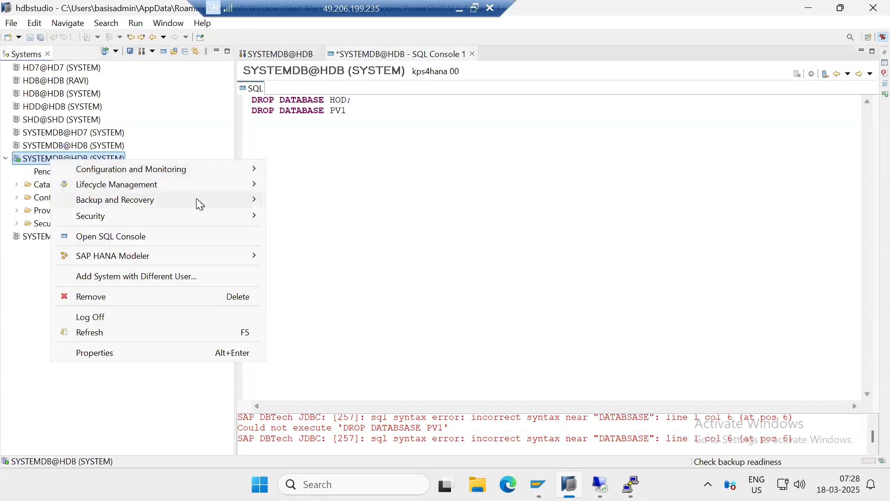
pyautogui.moveTo(201, 196)
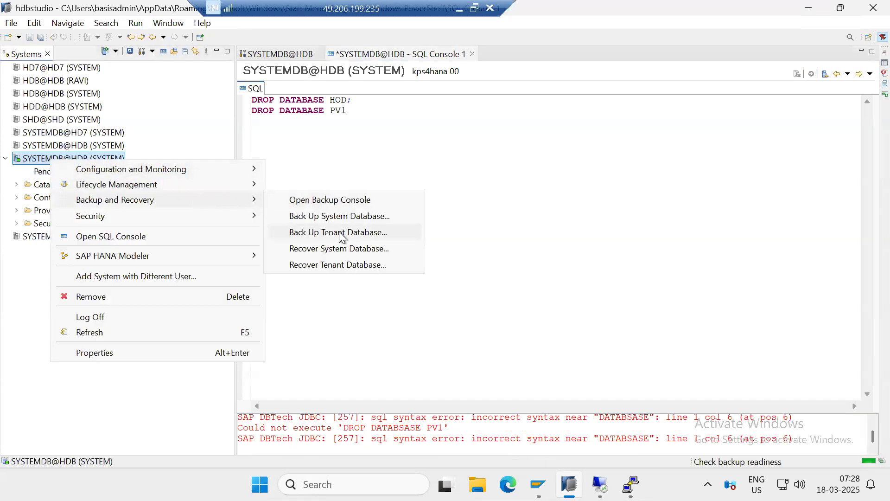
pyautogui.moveTo(119, 169)
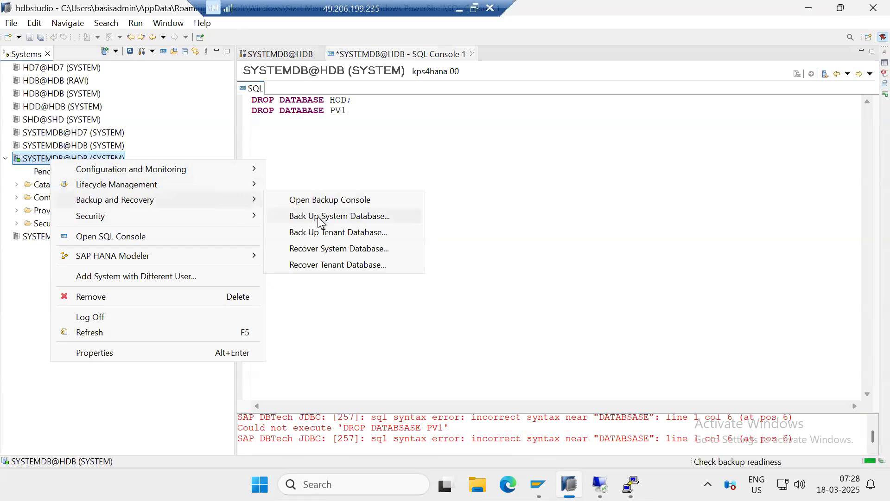
pyautogui.click(326, 233)
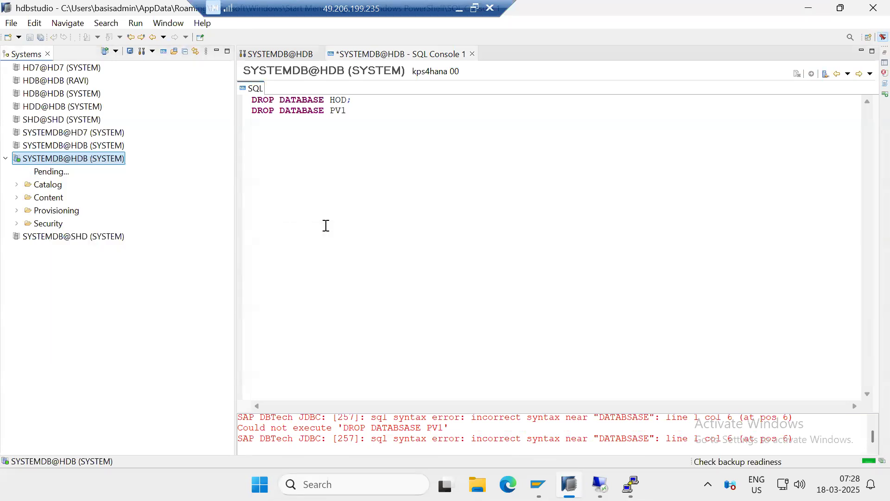
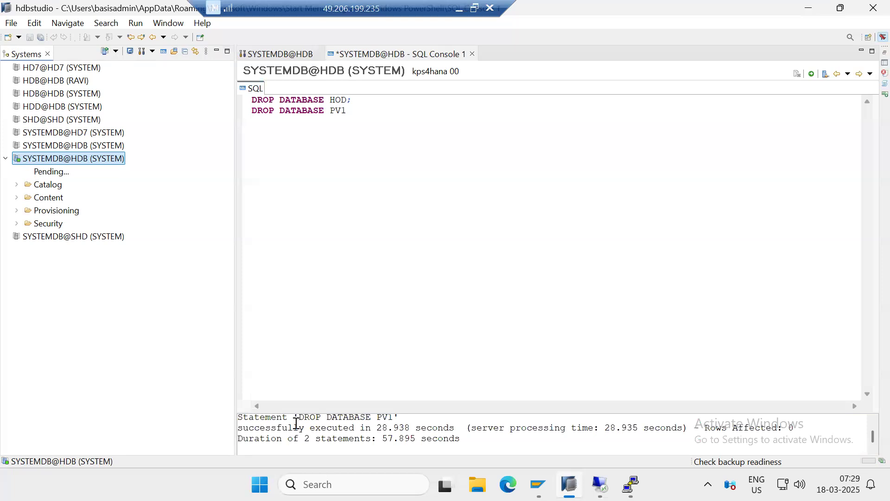
# Check the progress of the running backup readiness jobs
pyautogui.click(870, 461)
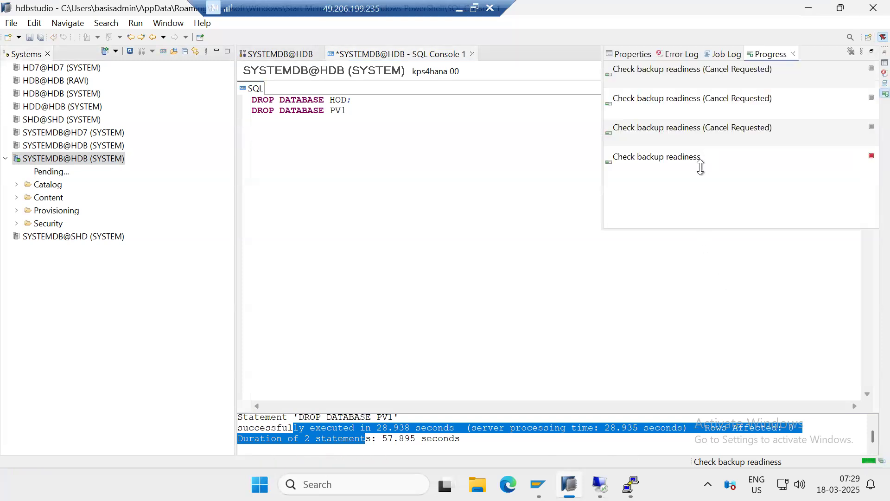
pyautogui.click(399, 174)
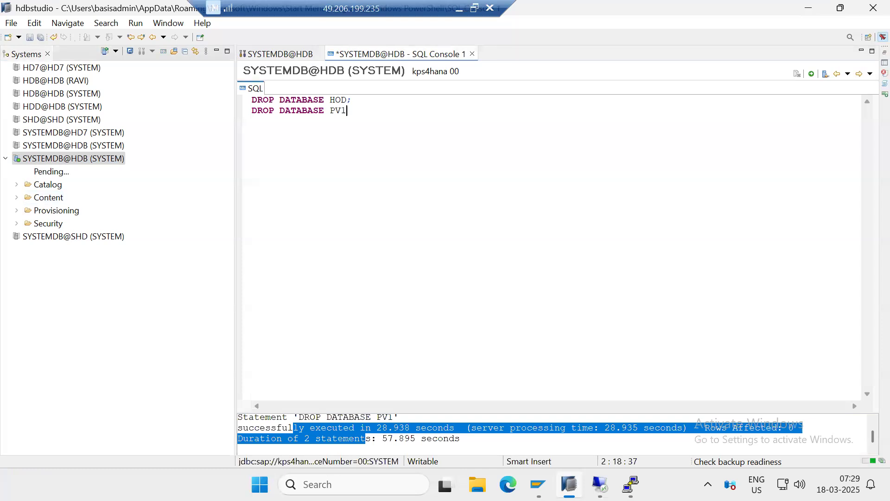
# Switch to the kps4hana PuTTY session and list the running HANA processes with HDB info, repeating the command once
pyautogui.click(630, 484)
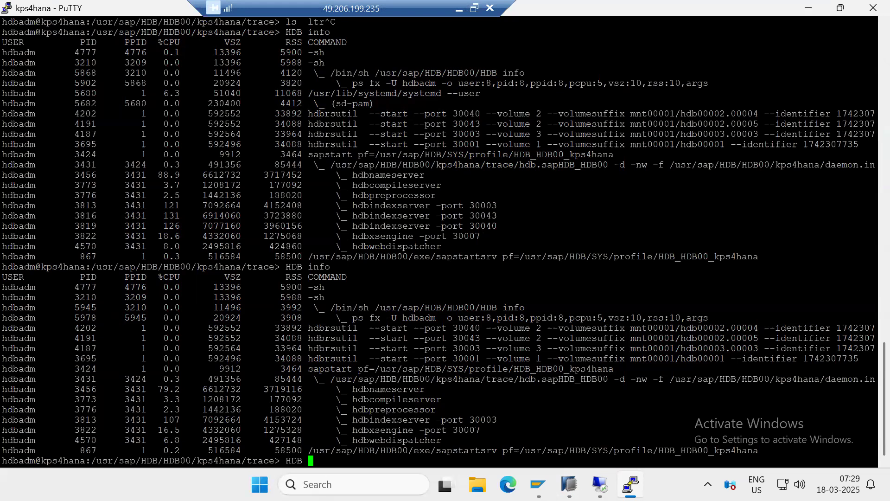
pyautogui.write('info')
pyautogui.press('Return')
pyautogui.hotkey('alt', 'Tab')
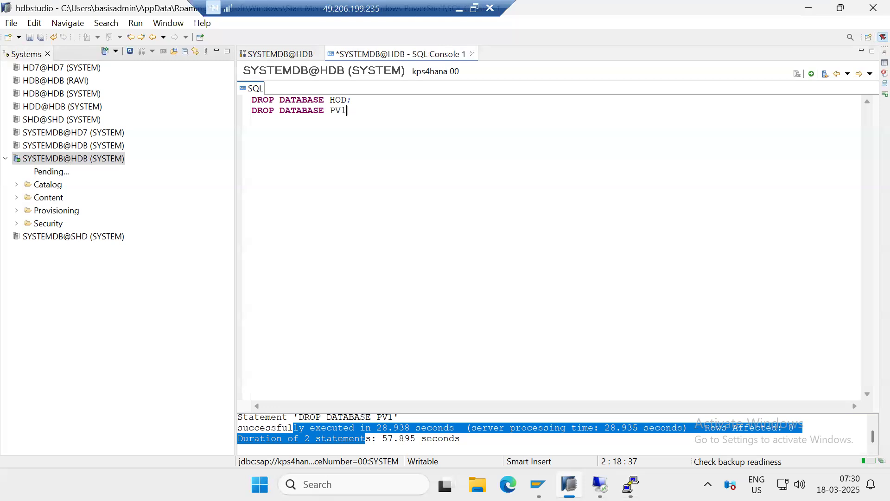
pyautogui.hotkey('alt', 'Tab')
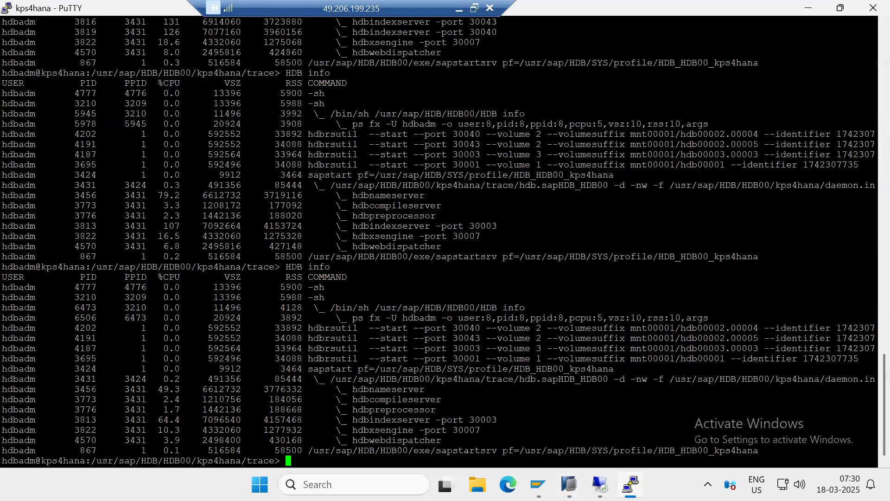
pyautogui.press('Up')
pyautogui.press('Return')
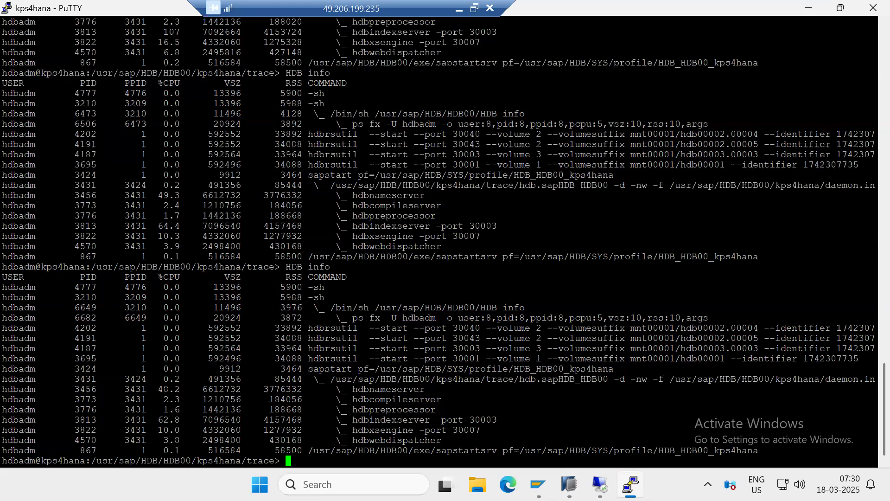
pyautogui.moveTo(336, 379); pyautogui.dragTo(469, 442)
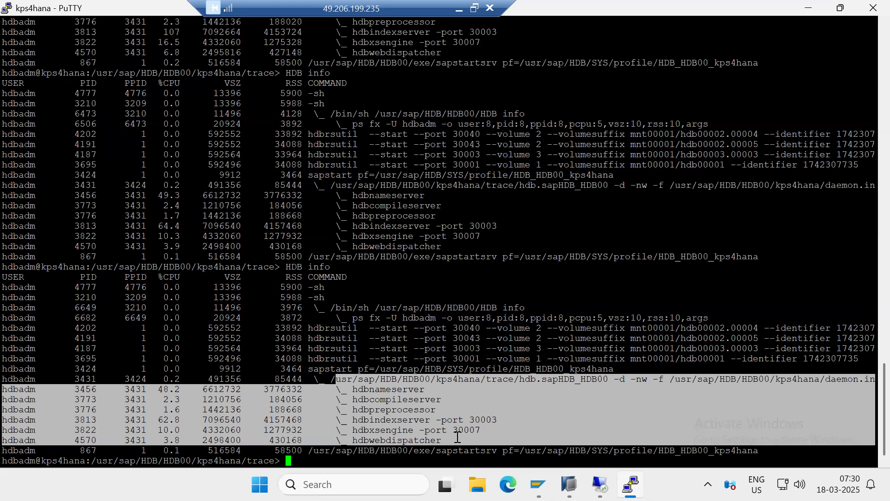
# Check the server's memory in gigabytes with free -g
pyautogui.write('free -g')
pyautogui.press('Return')
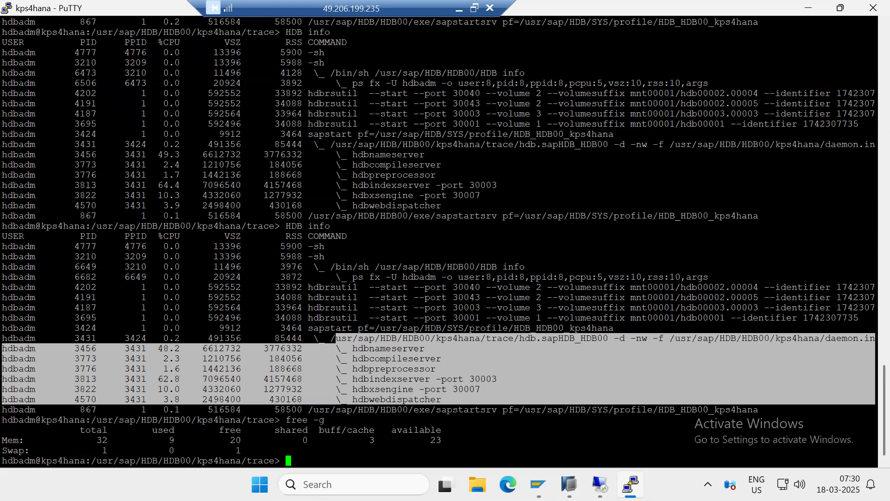
pyautogui.moveTo(569, 484)
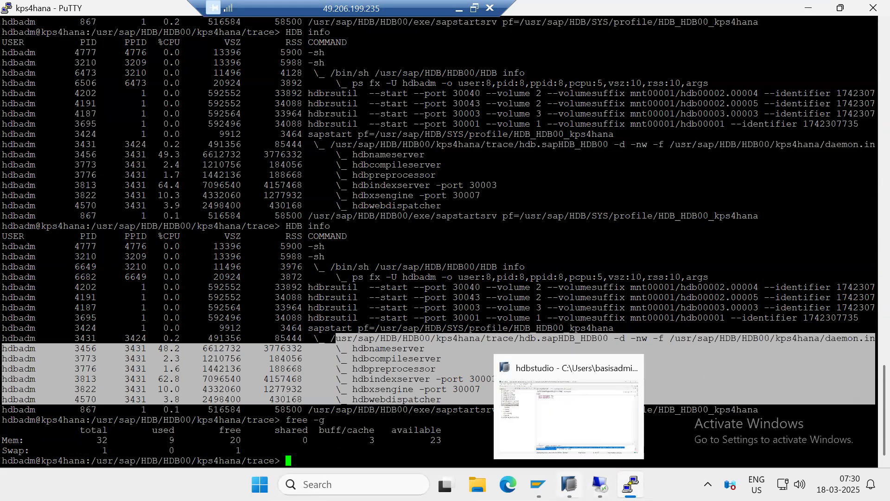
pyautogui.click(566, 429)
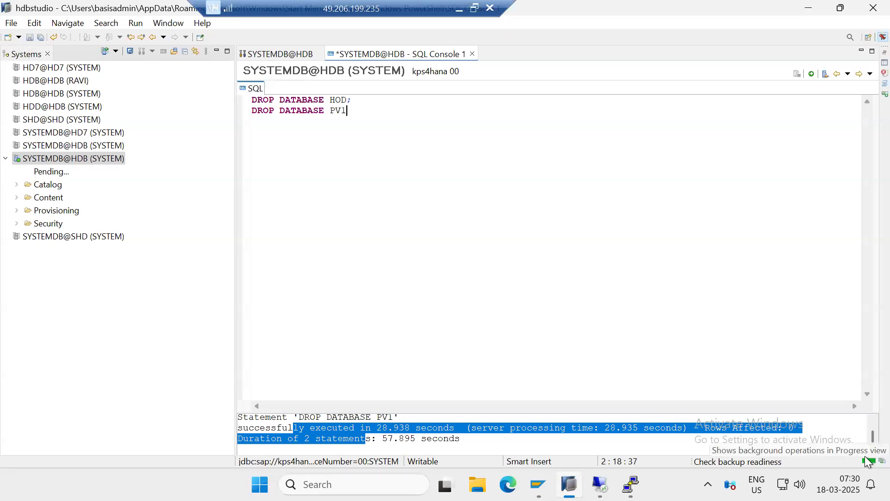
pyautogui.rightClick(29, 160)
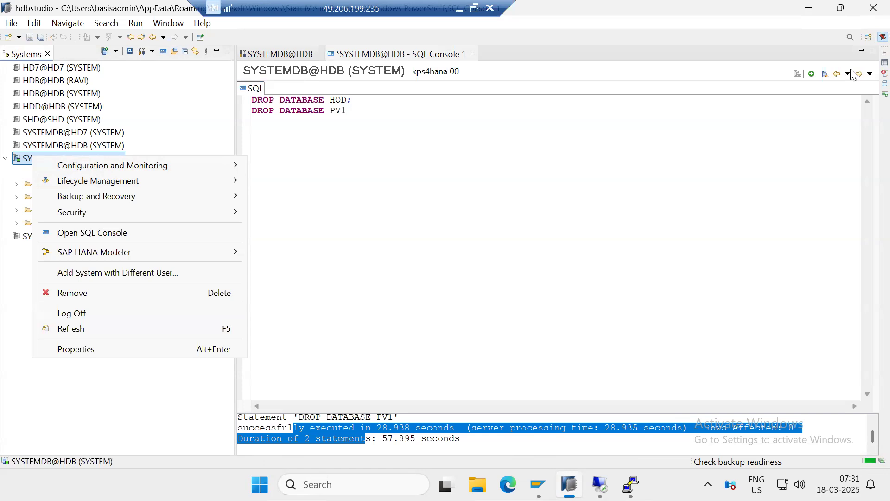
pyautogui.click(527, 222)
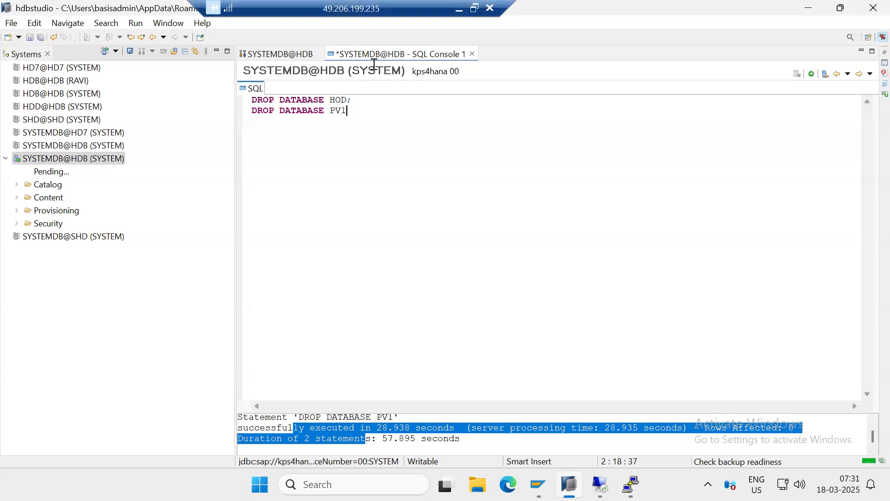
pyautogui.moveTo(374, 9); pyautogui.dragTo(544, 8)
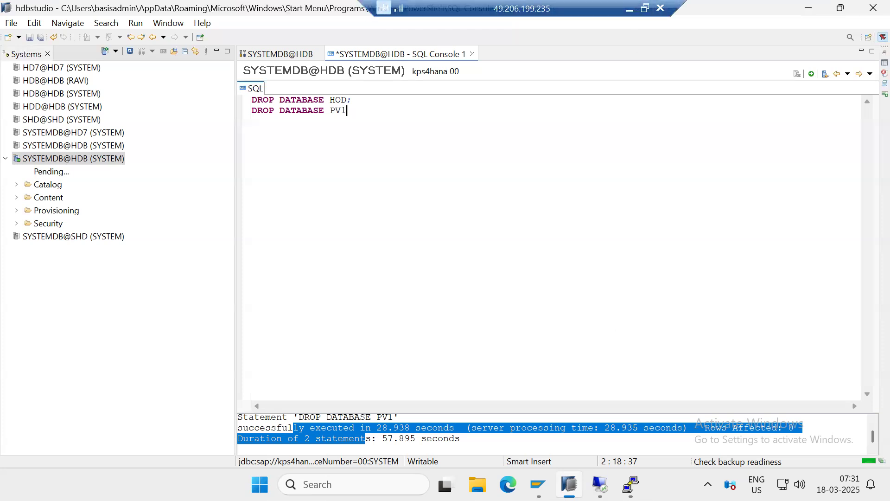
# Return to the kps4hana PuTTY session, monitor the HANA processes' CPU and memory use with top, and quit it
pyautogui.moveTo(631, 484)
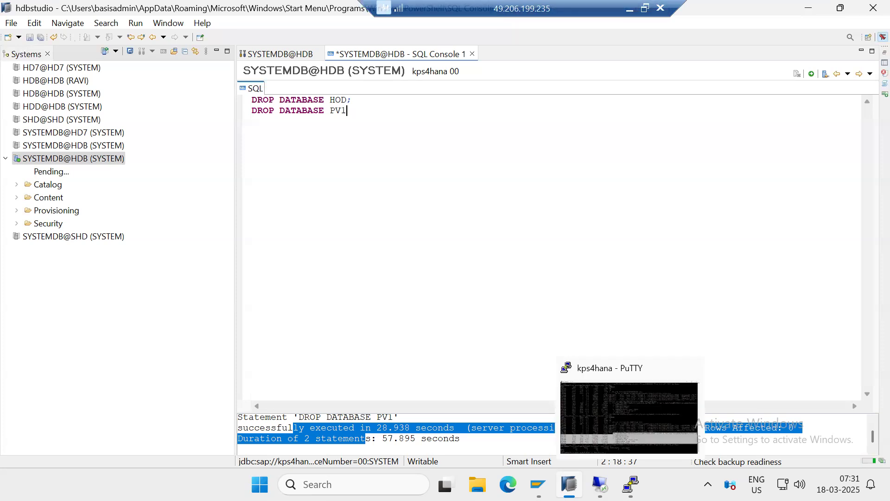
pyautogui.click(597, 383)
pyautogui.click(550, 298)
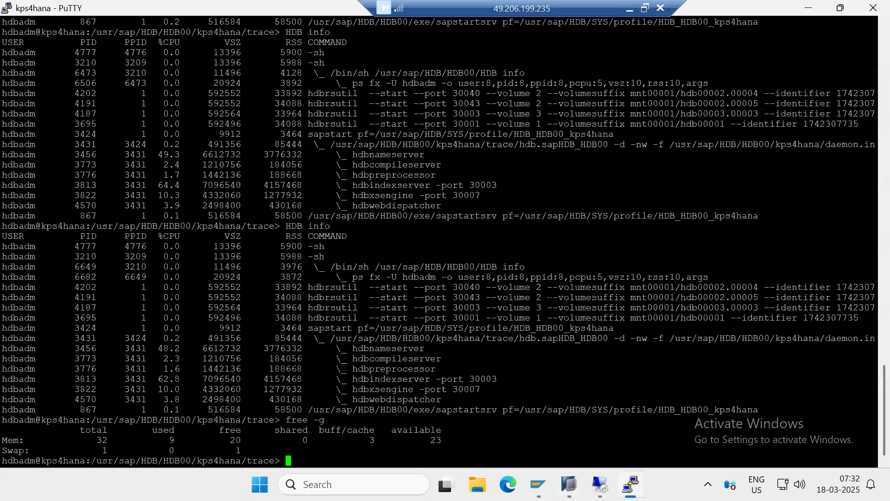
pyautogui.write('top')
pyautogui.press('Return')
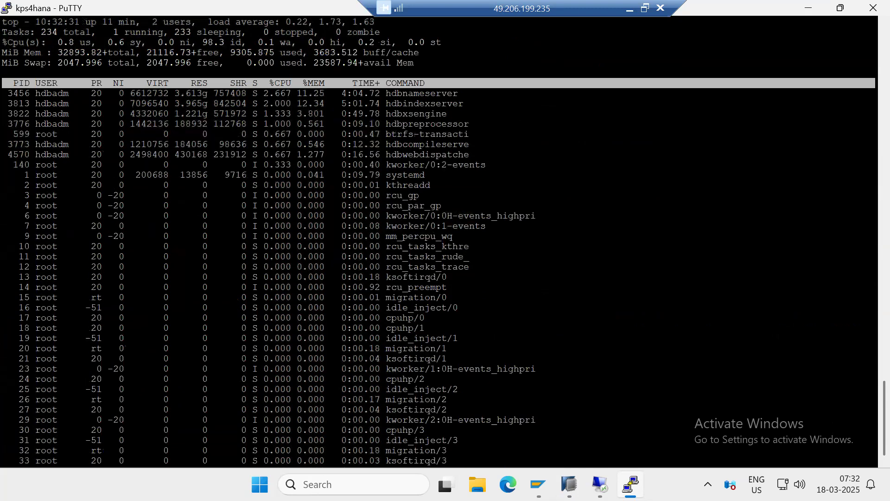
pyautogui.moveTo(386, 103); pyautogui.dragTo(441, 114)
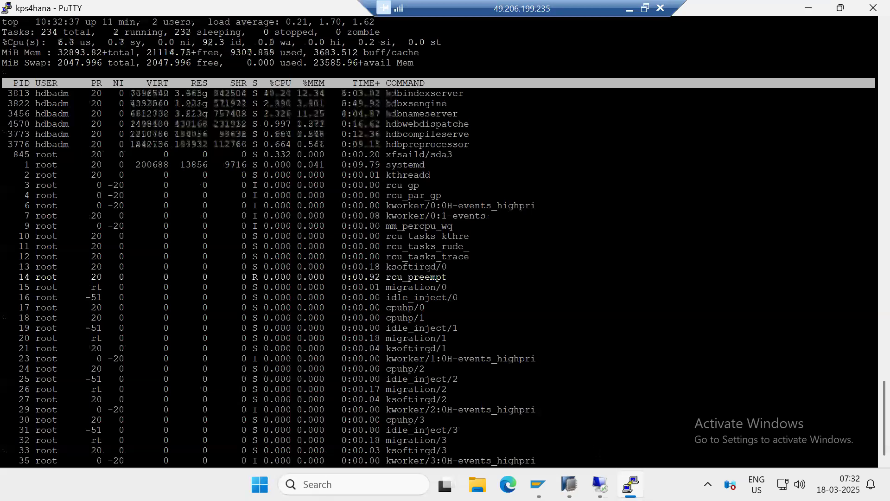
pyautogui.hotkey('ctrl', 'c')
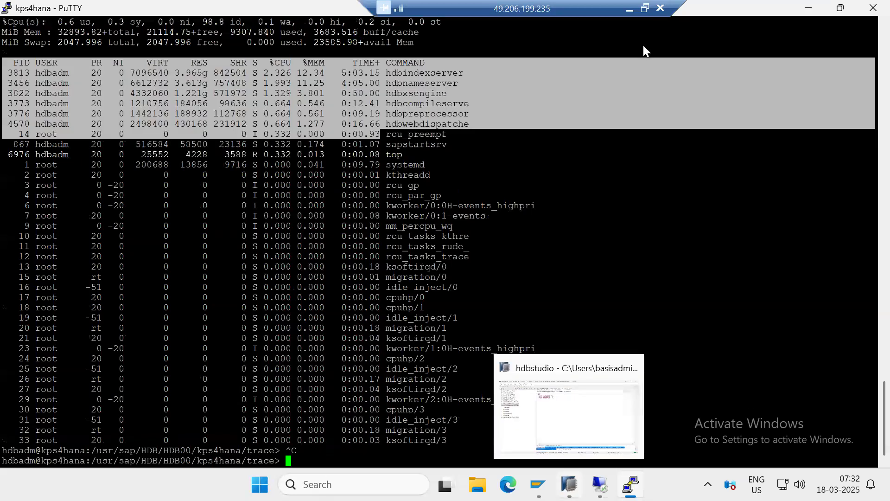
# Minimize the PuTTY session and try to close HANA Studio
pyautogui.click(809, 9)
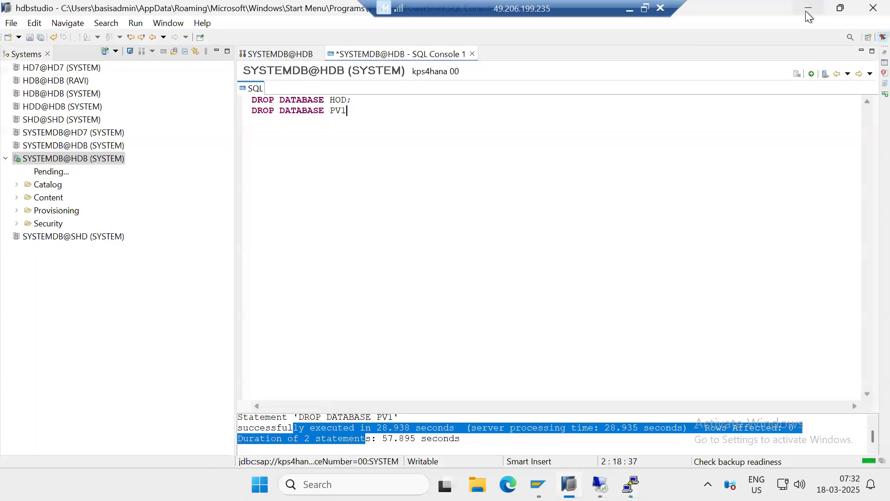
pyautogui.click(872, 7)
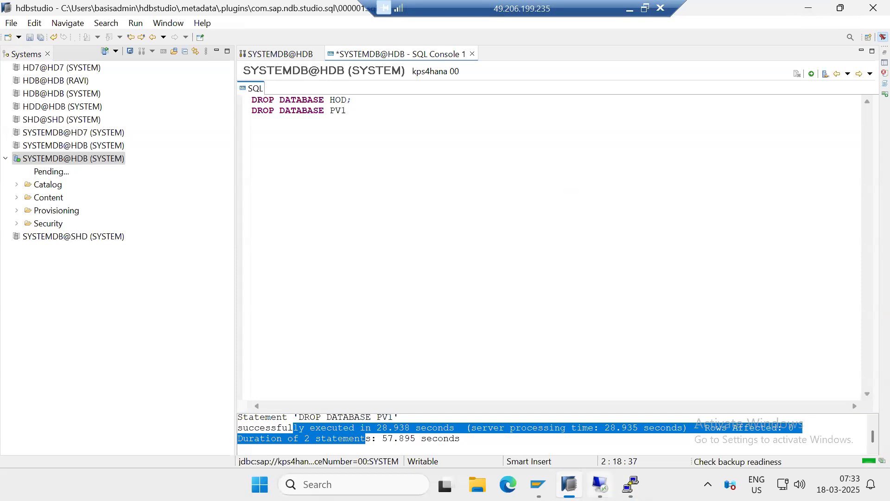
# Switch to the serverpc1 remote desktop, check the host's CPU and memory load in Task Manager, and return to HANA Studio
pyautogui.moveTo(600, 484)
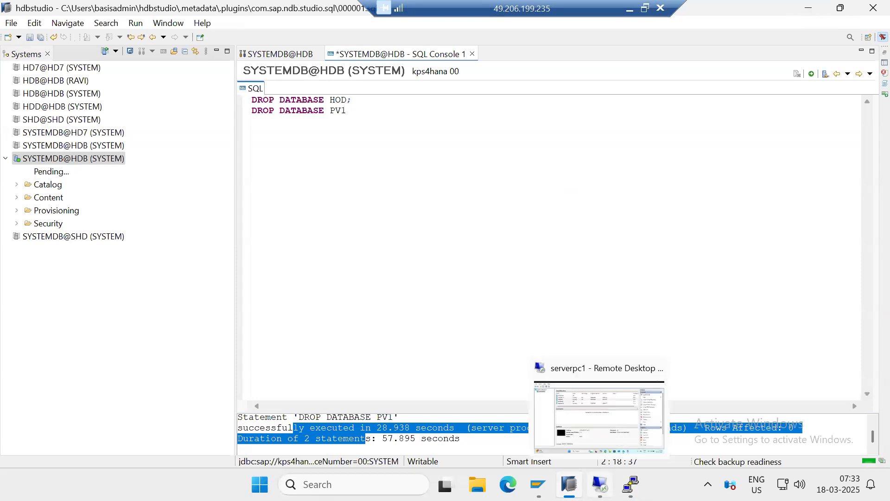
pyautogui.click(599, 415)
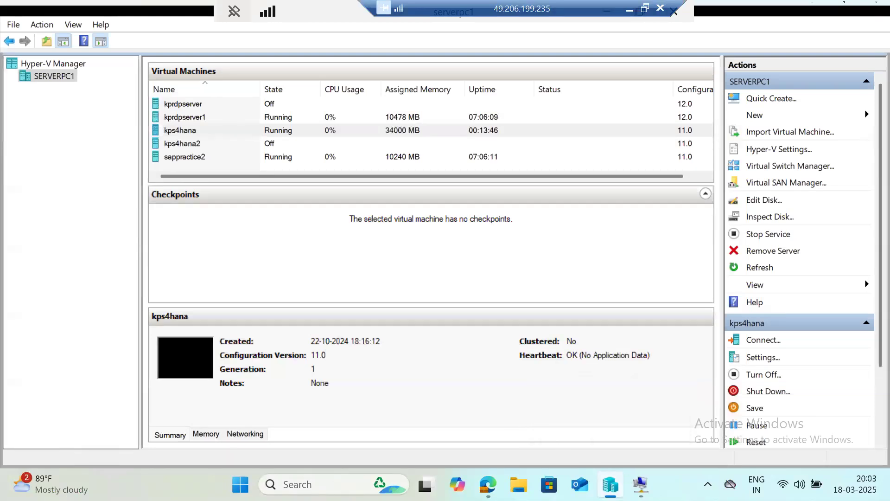
pyautogui.moveTo(641, 484)
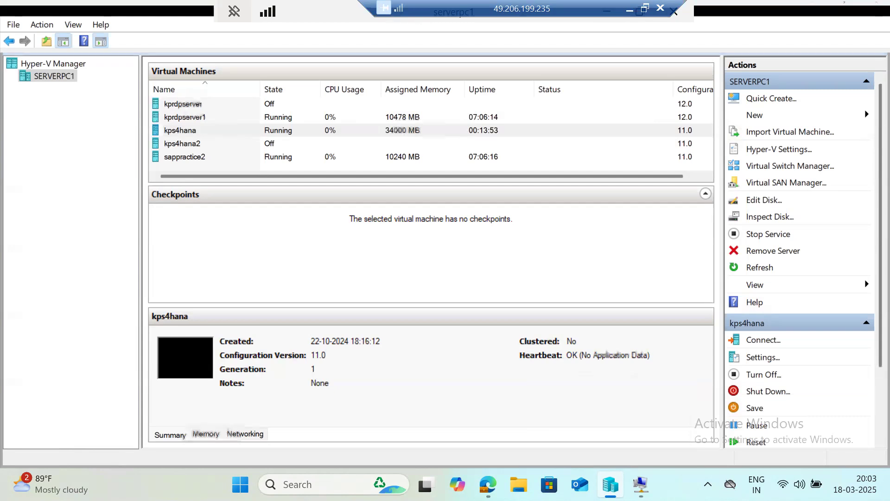
pyautogui.rightClick(679, 470)
pyautogui.click(688, 431)
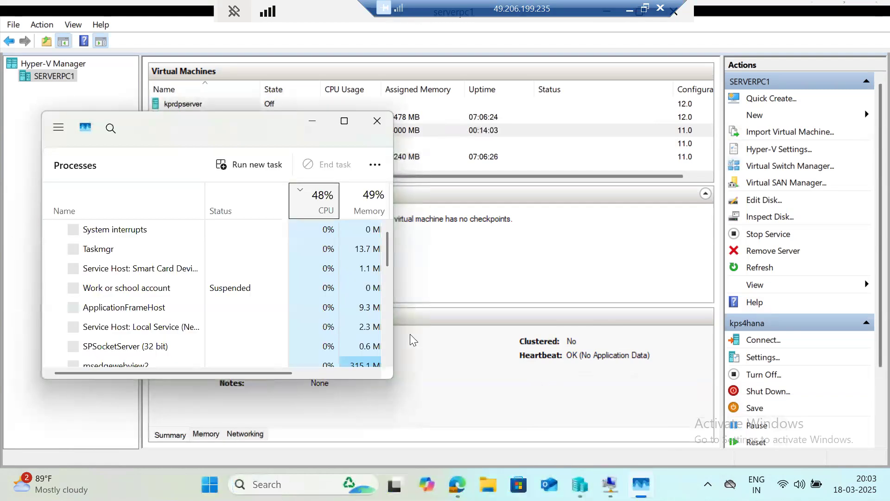
pyautogui.click(382, 125)
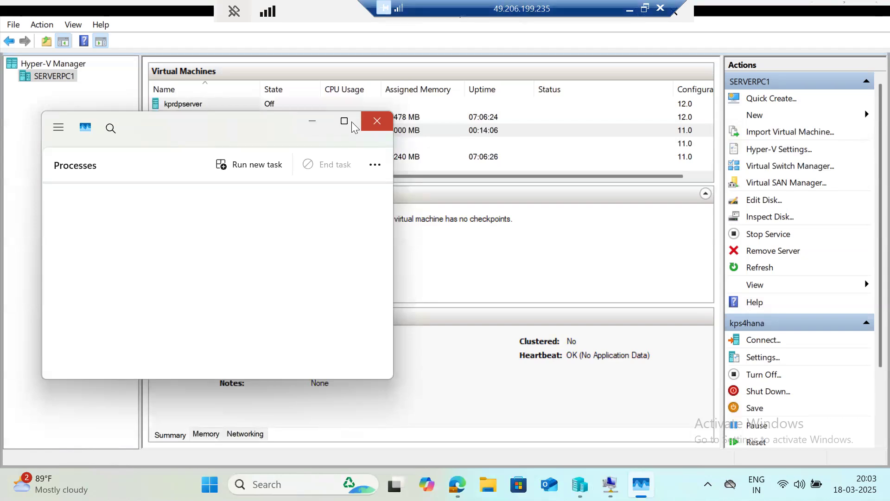
pyautogui.click(668, 8)
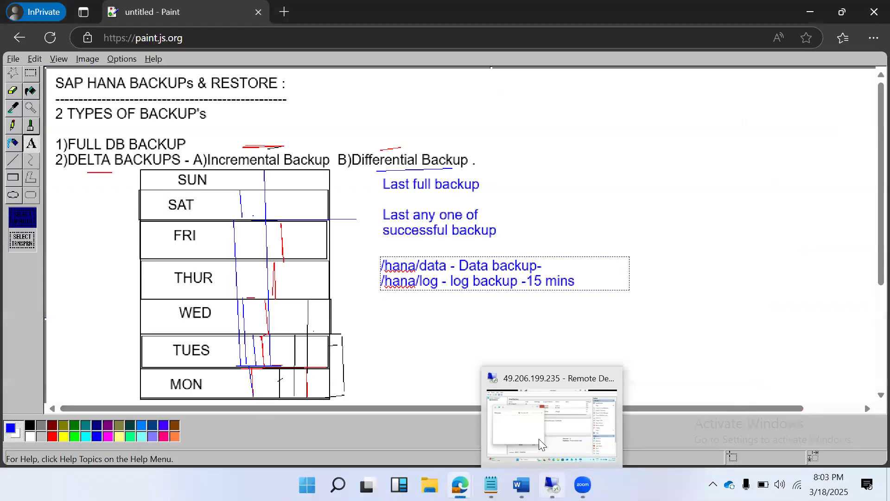
pyautogui.click(539, 439)
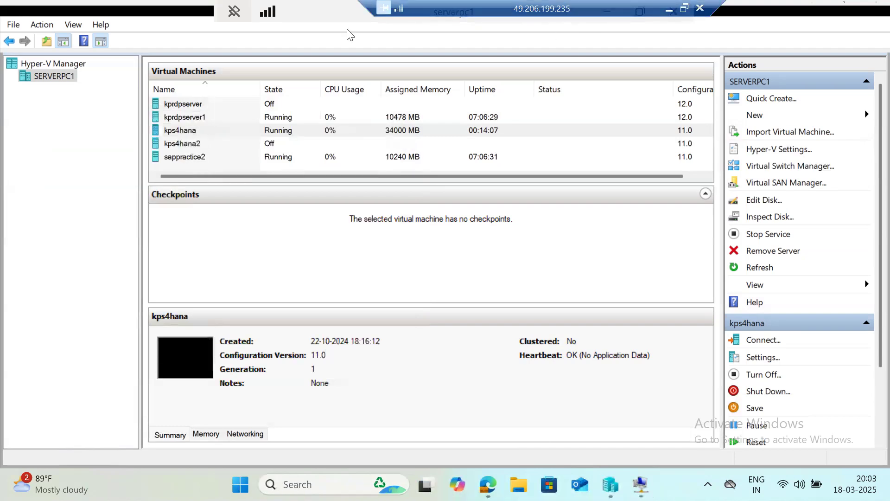
pyautogui.moveTo(482, 6); pyautogui.dragTo(253, 2)
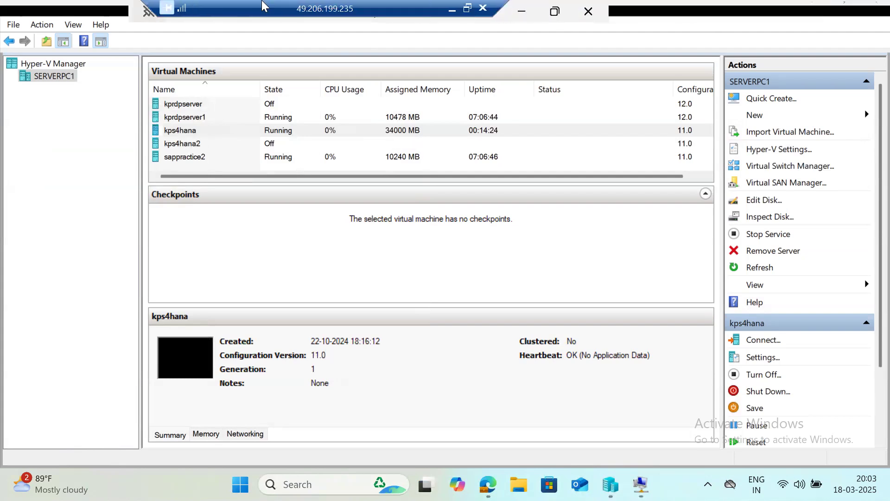
pyautogui.click(516, 18)
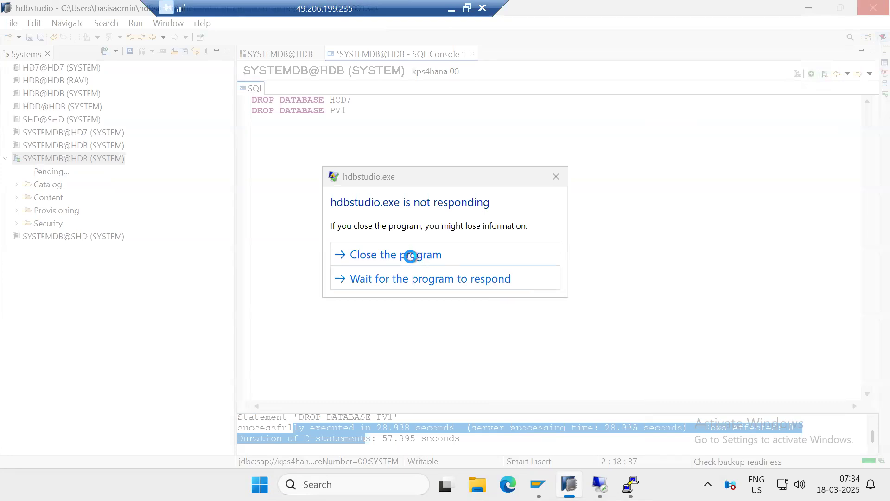
# Force the unresponsive hdbstudio.exe to close and refresh the desktop
pyautogui.click(409, 254)
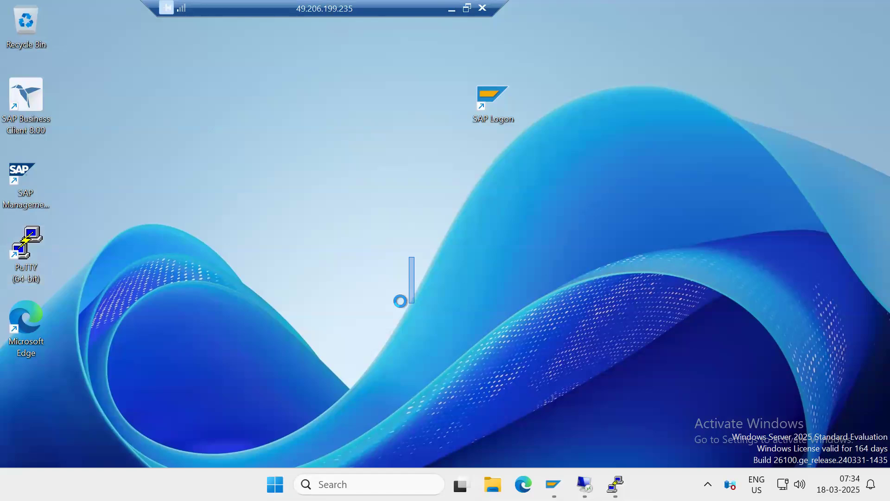
pyautogui.rightClick(459, 145)
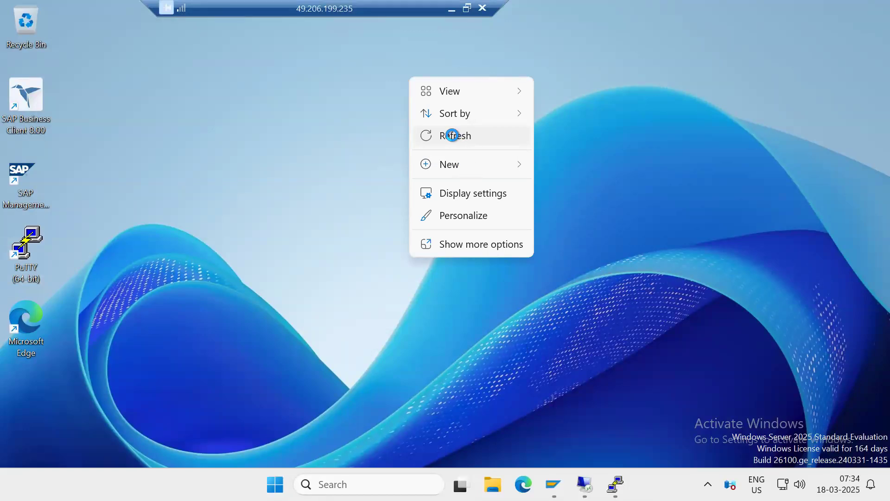
pyautogui.click(452, 135)
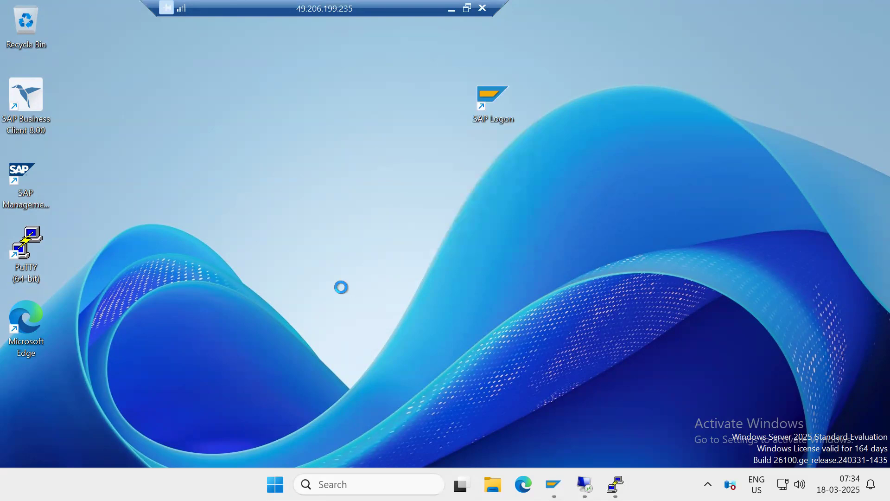
# Relaunch SAP HANA Studio with the workspace C:\Users\basisadmin\hdbstudio
pyautogui.click(369, 484)
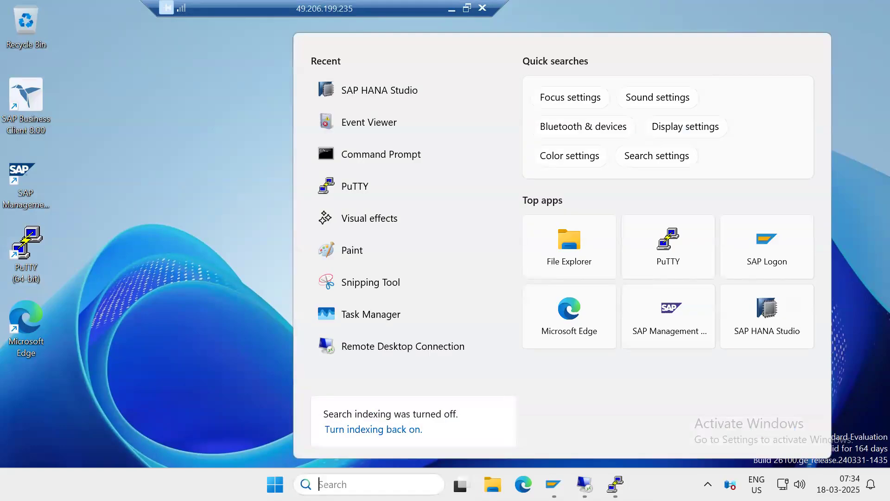
pyautogui.click(377, 99)
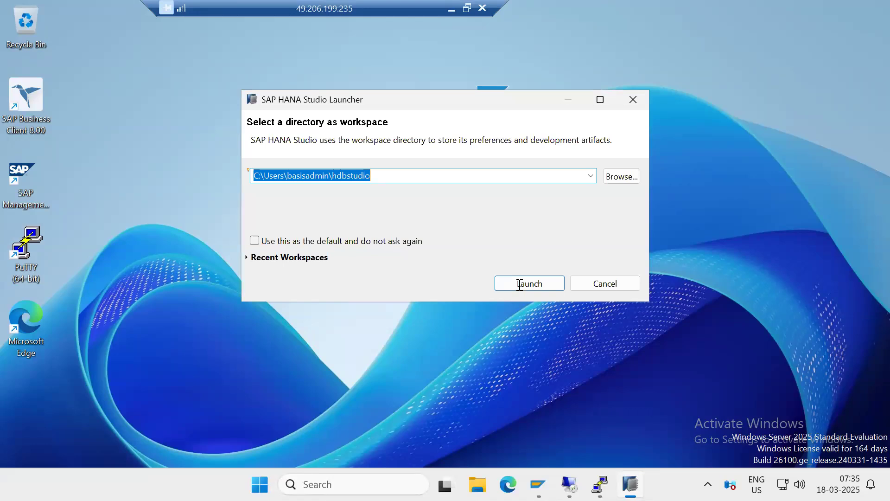
pyautogui.click(520, 284)
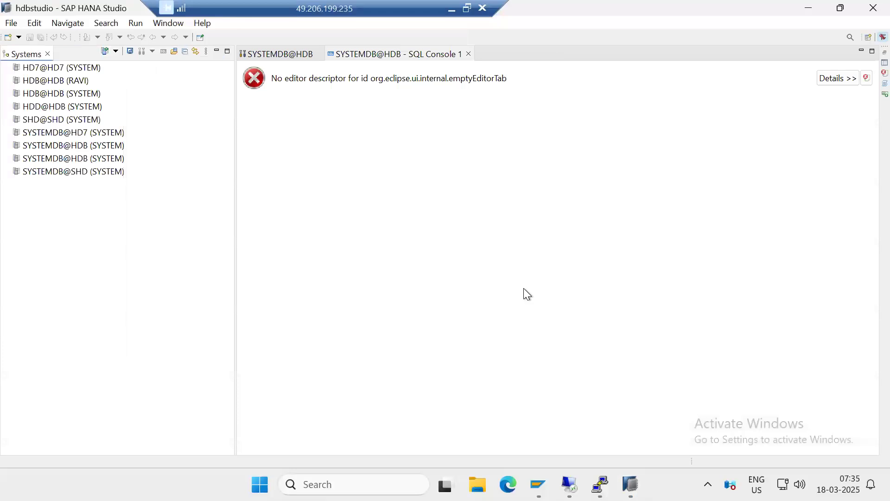
# Log on to the SYSTEMDB@HDB system on host kps4hana as SYSTEM by entering the database user's password
pyautogui.doubleClick(80, 147)
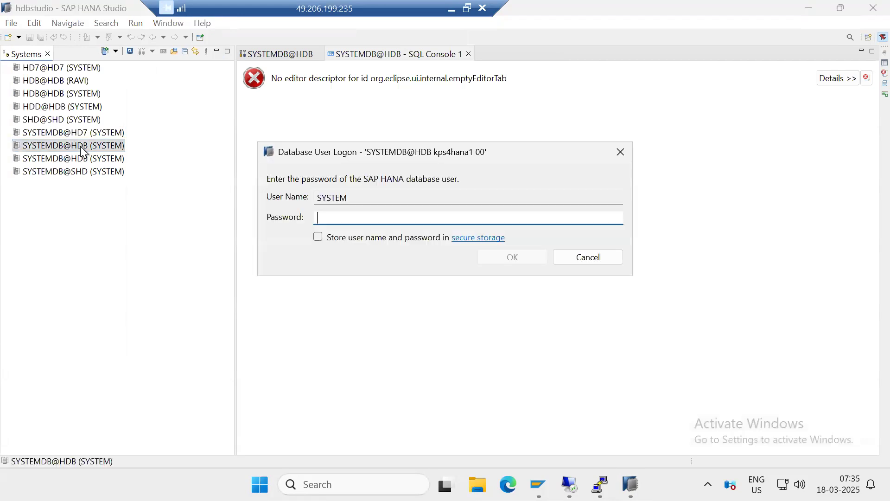
pyautogui.click(588, 258)
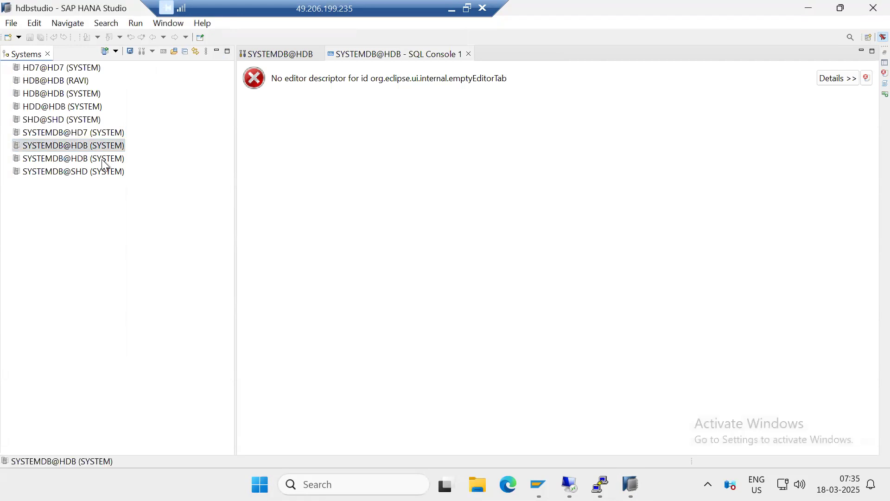
pyautogui.doubleClick(53, 158)
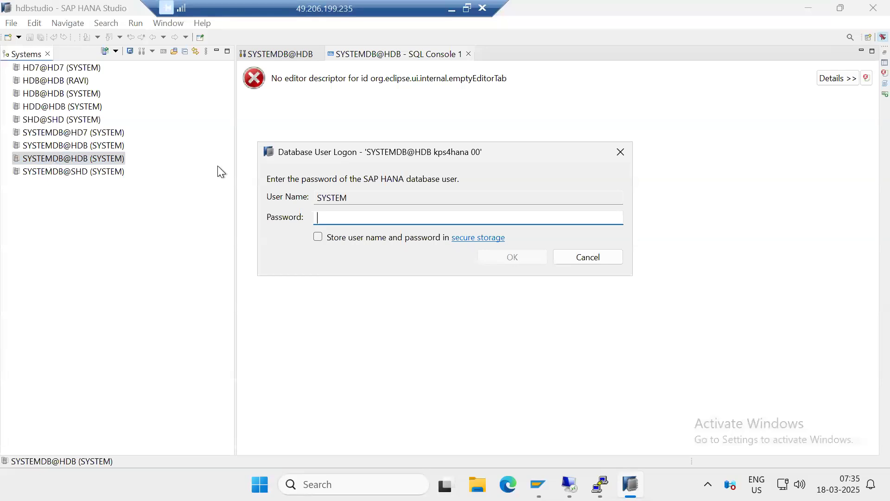
pyautogui.write('•••••••••')
pyautogui.press('Return')
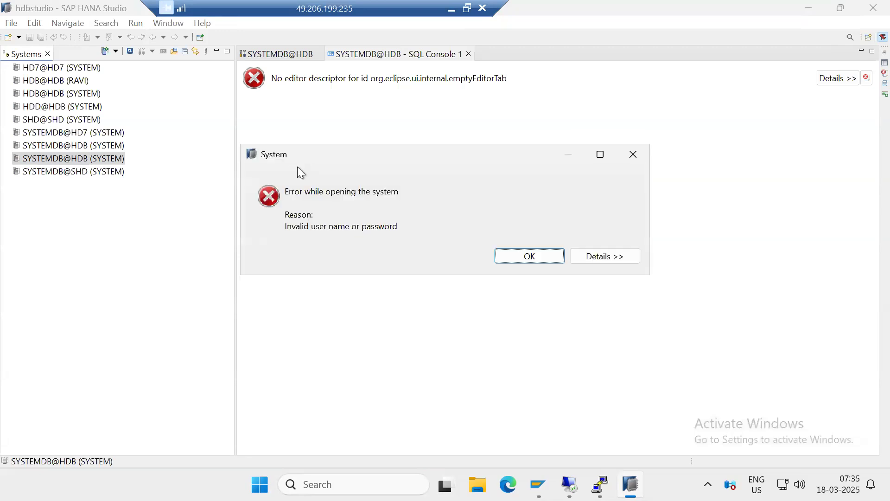
pyautogui.click(511, 260)
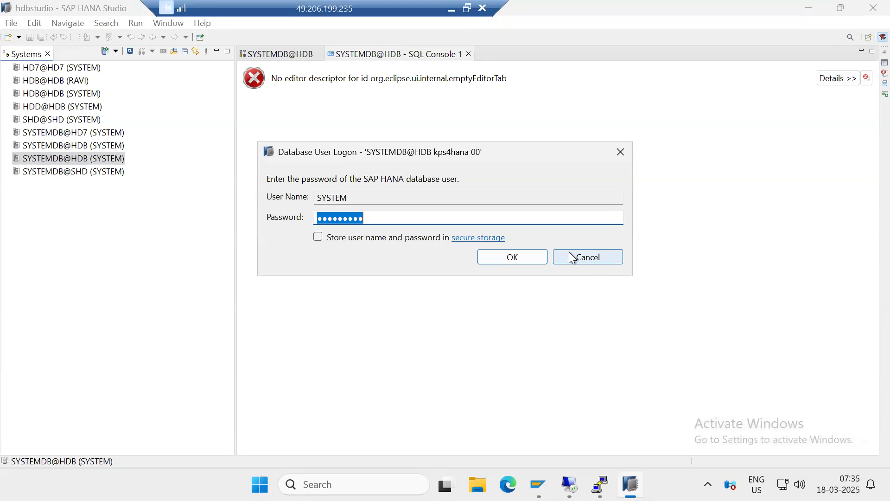
pyautogui.write('••••••')
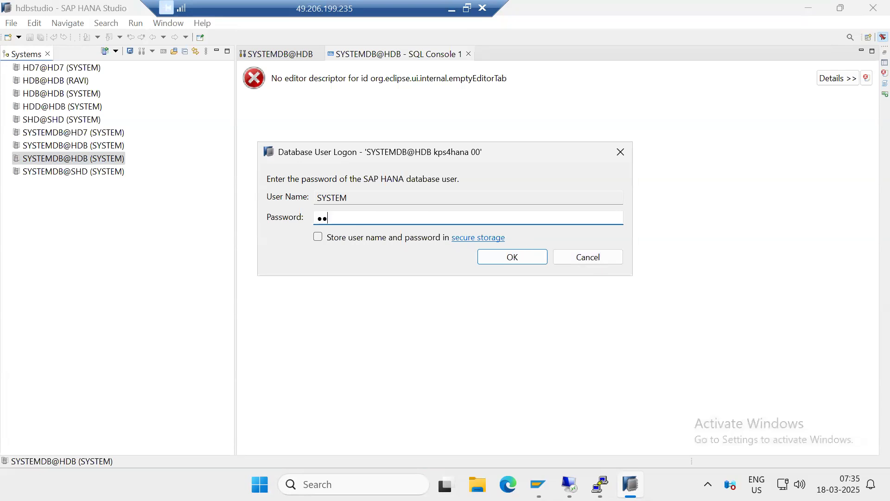
pyautogui.write('••')
pyautogui.press('Return')
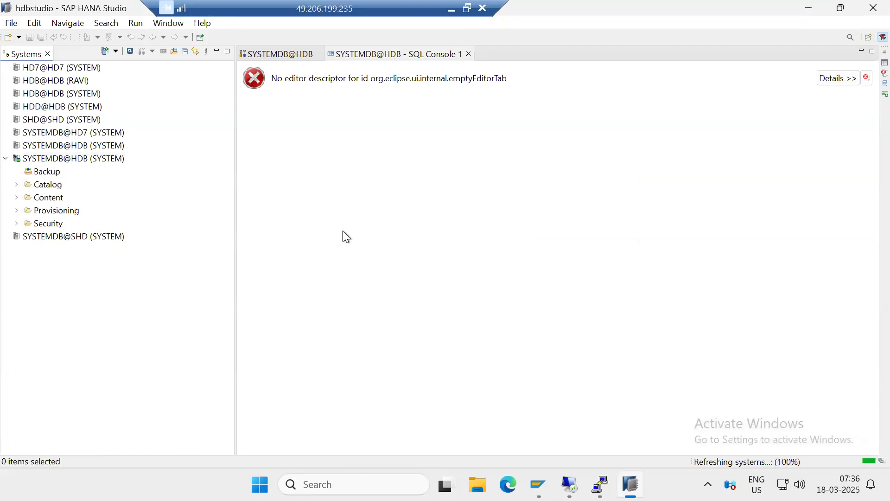
# Start a tenant database backup from SYSTEMDB@HDB on kps4hana, select tenant HDB, and proceed to the backup settings
pyautogui.click(48, 160)
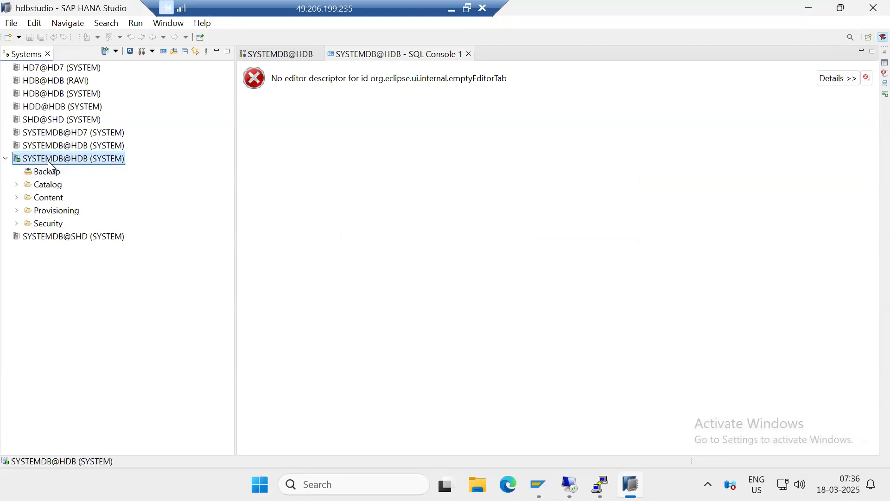
pyautogui.rightClick(48, 160)
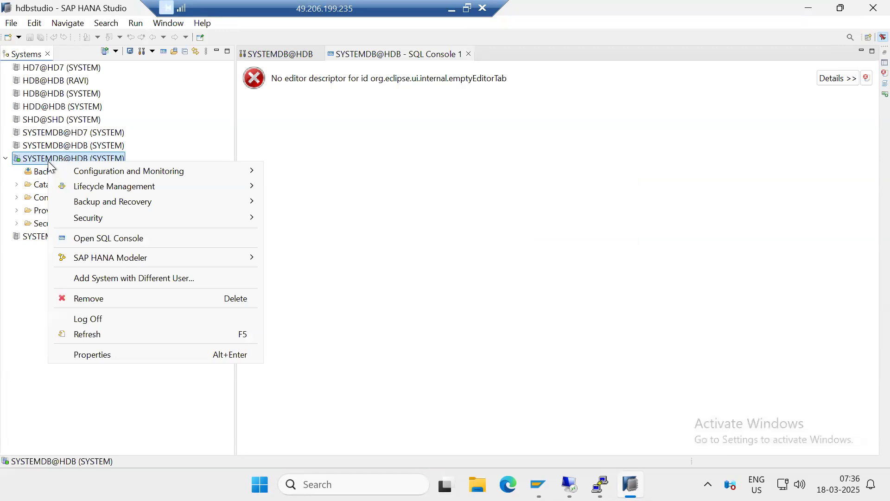
pyautogui.moveTo(217, 201)
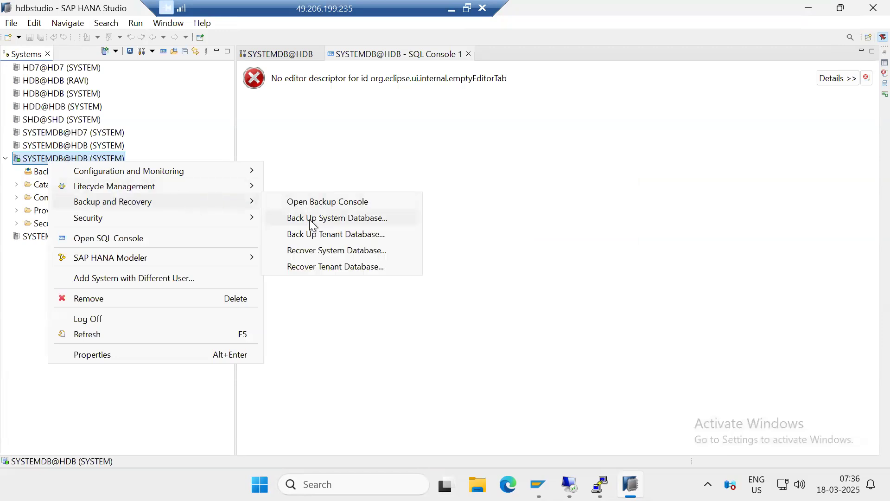
pyautogui.click(318, 235)
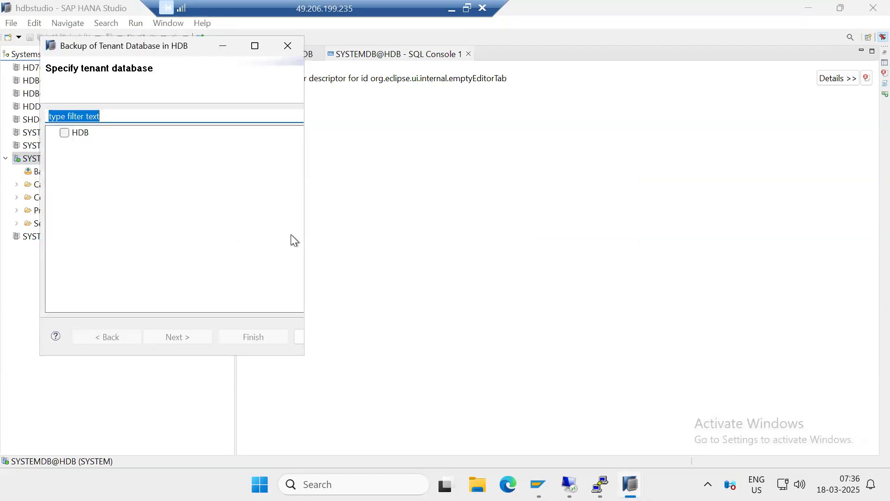
pyautogui.click(65, 132)
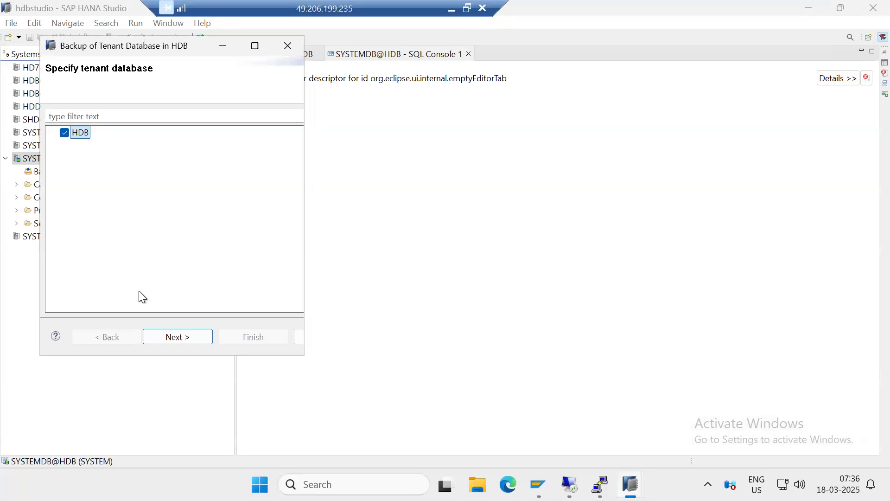
pyautogui.click(174, 337)
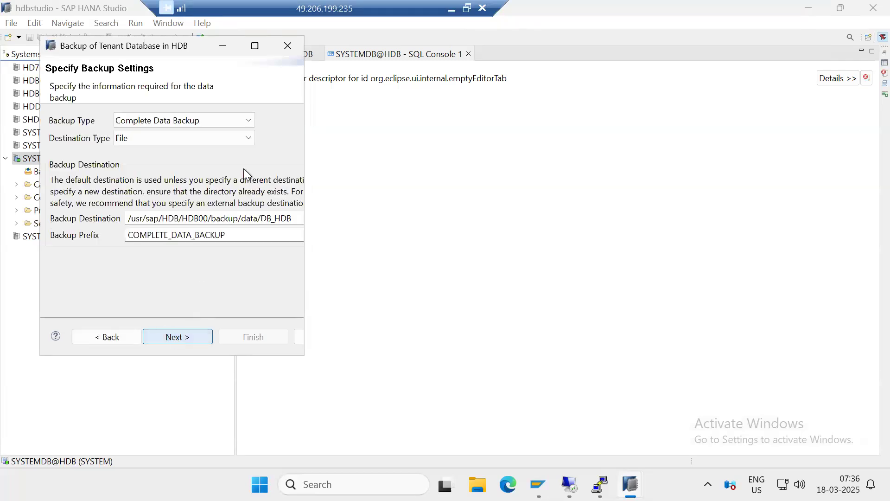
pyautogui.moveTo(179, 49); pyautogui.dragTo(360, 65)
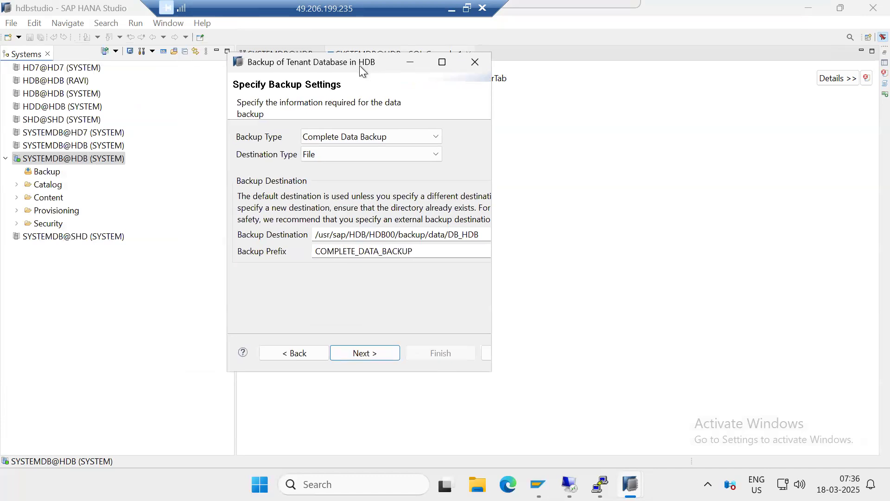
# Switch the backup type to Differential Data Backup and back to Complete Data Backup, comparing the backup destination and prefix
pyautogui.click(437, 137)
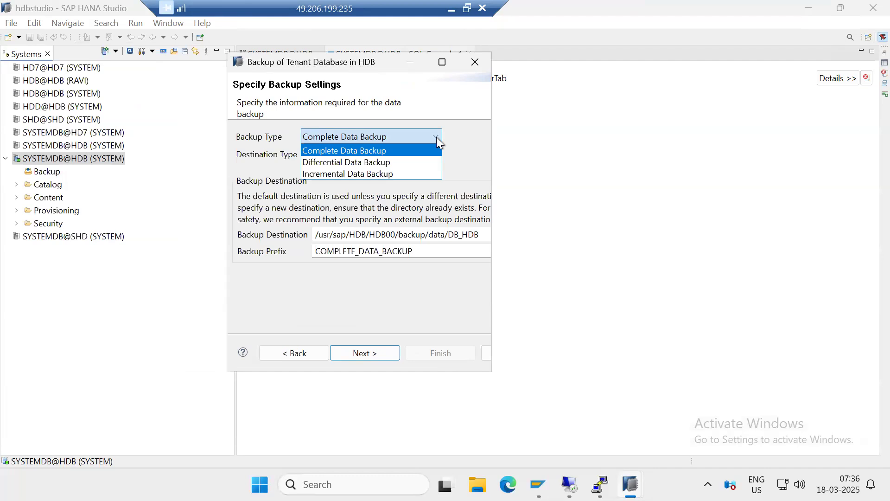
pyautogui.click(331, 160)
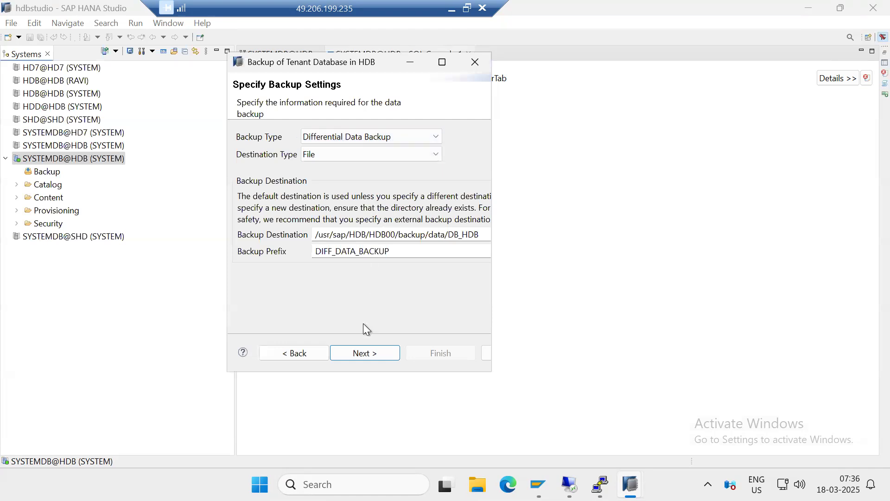
pyautogui.moveTo(320, 237); pyautogui.dragTo(486, 237)
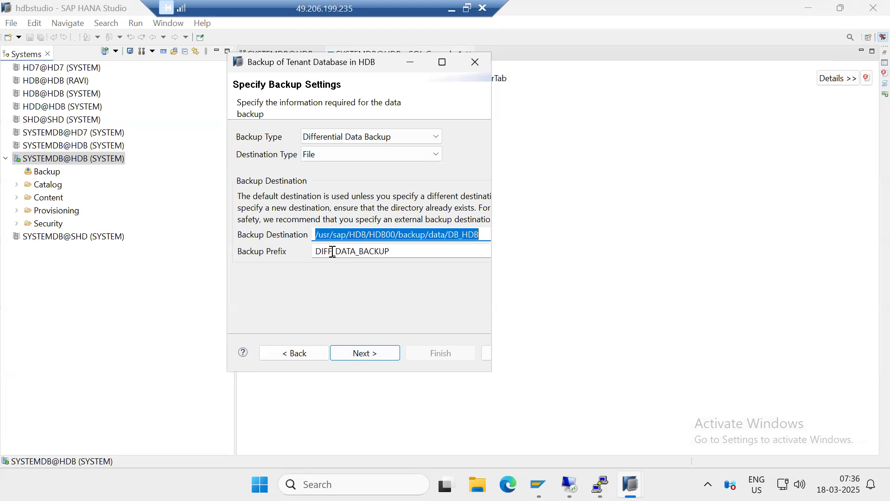
pyautogui.moveTo(315, 251); pyautogui.dragTo(394, 250)
pyautogui.click(324, 137)
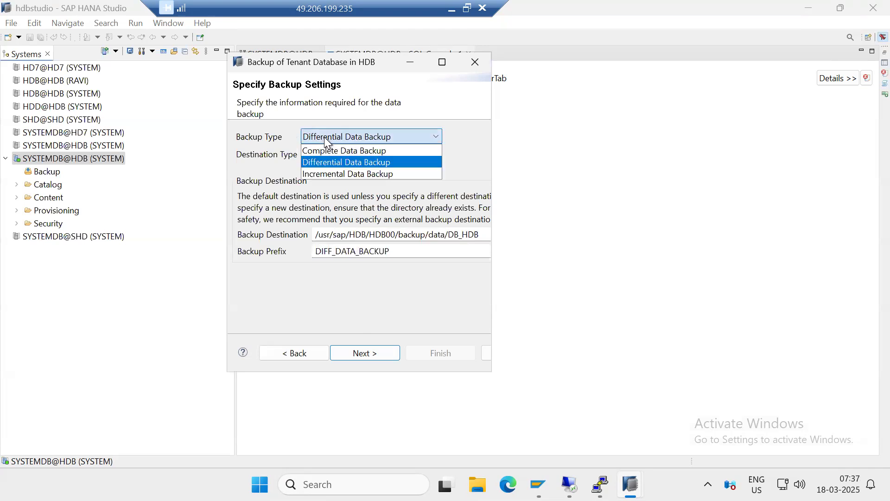
pyautogui.click(318, 151)
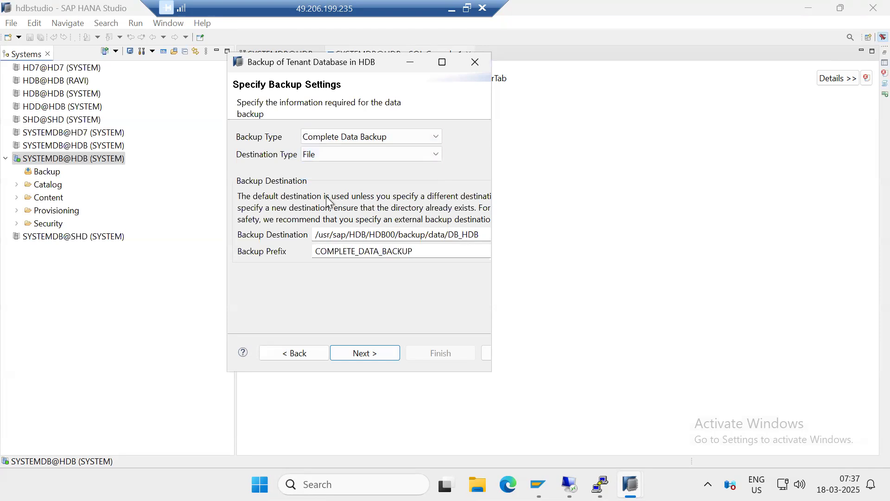
pyautogui.moveTo(314, 251); pyautogui.dragTo(418, 252)
# Set the backup type to Incremental Data Backup and check its backup prefix
pyautogui.click(335, 132)
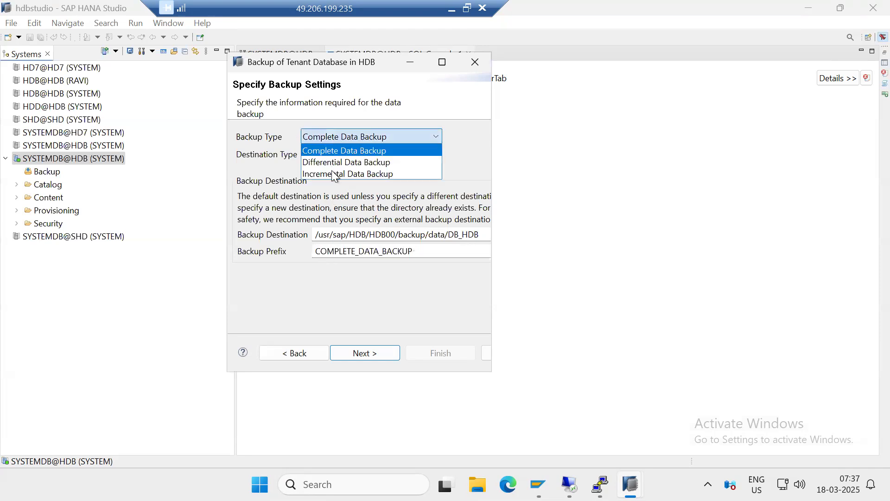
pyautogui.click(333, 172)
pyautogui.click(319, 251)
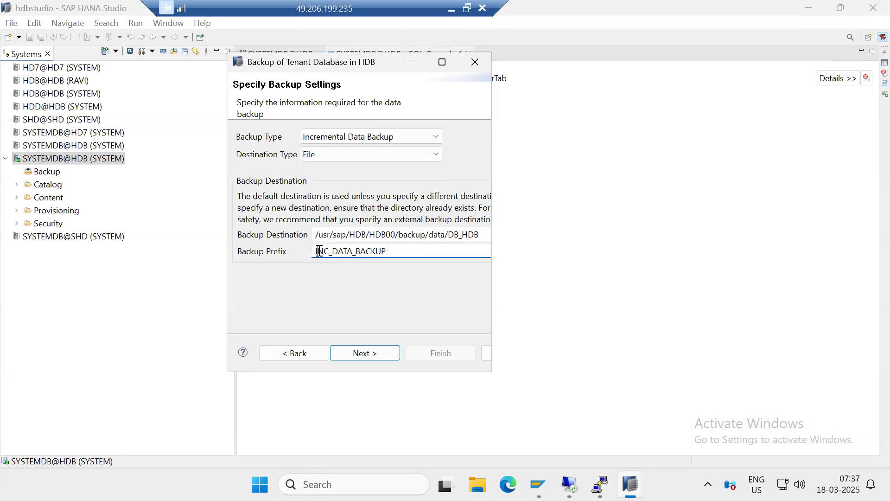
pyautogui.moveTo(319, 251); pyautogui.dragTo(397, 257)
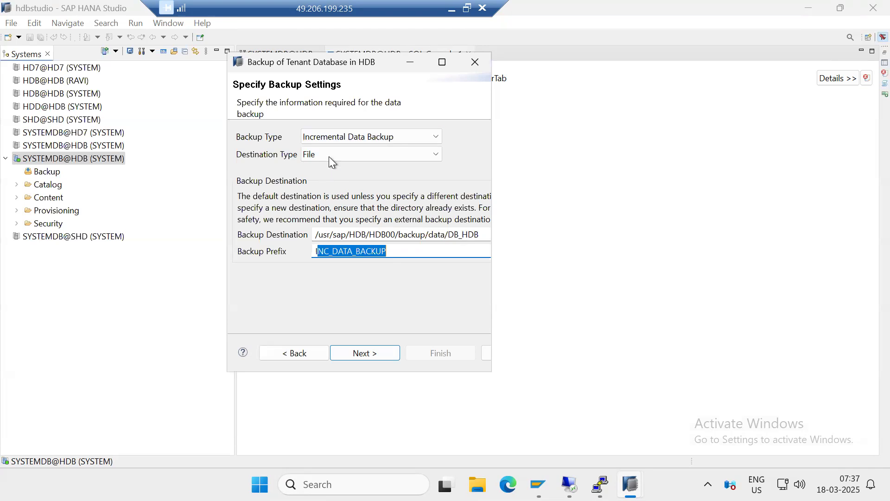
pyautogui.click(331, 139)
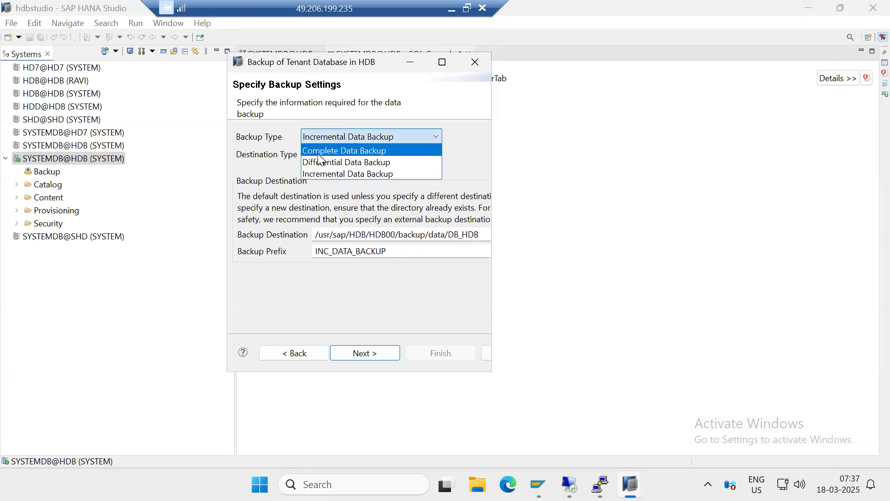
pyautogui.click(332, 295)
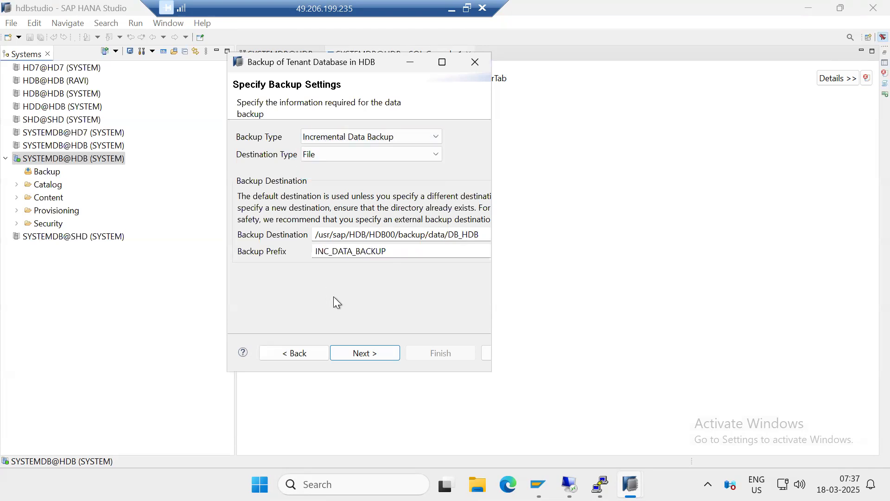
# Switch the destination type to Backint to check its backup destination, and set it back to File
pyautogui.click(318, 155)
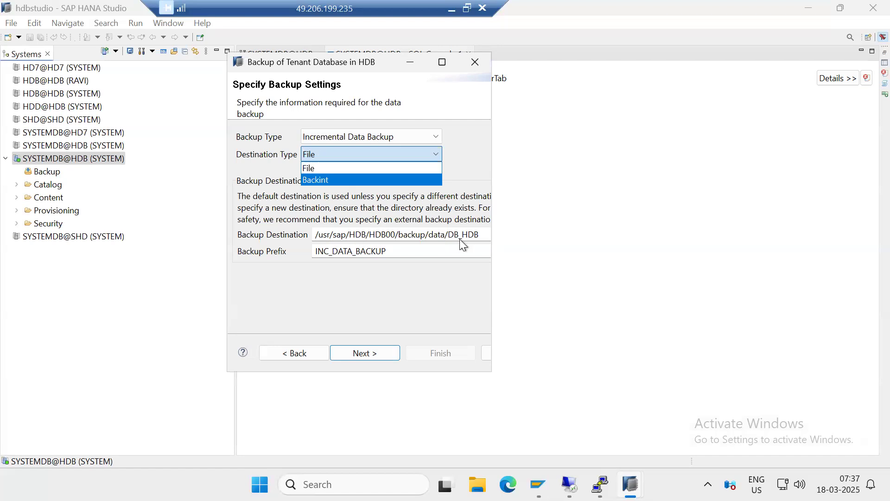
pyautogui.click(328, 181)
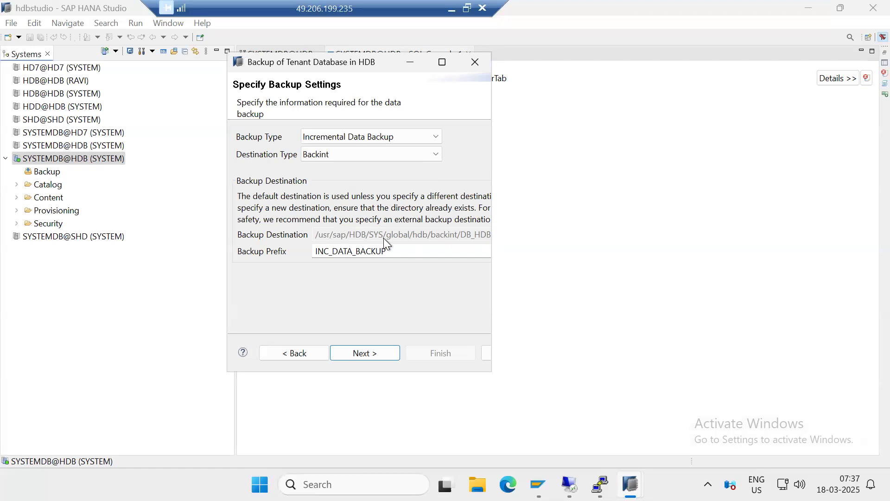
pyautogui.click(329, 153)
pyautogui.click(323, 168)
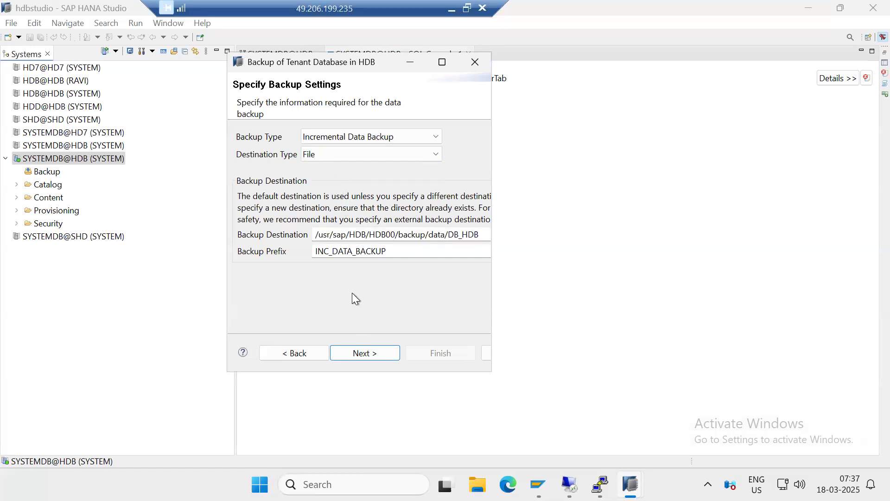
# Try to run the incremental file backup of tenant HDB, read the execution summary, and close the backup wizard
pyautogui.click(366, 352)
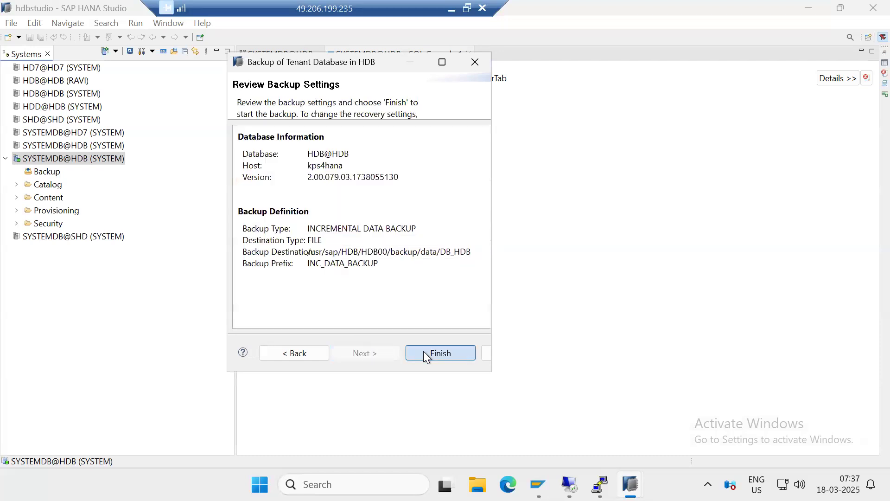
pyautogui.click(424, 352)
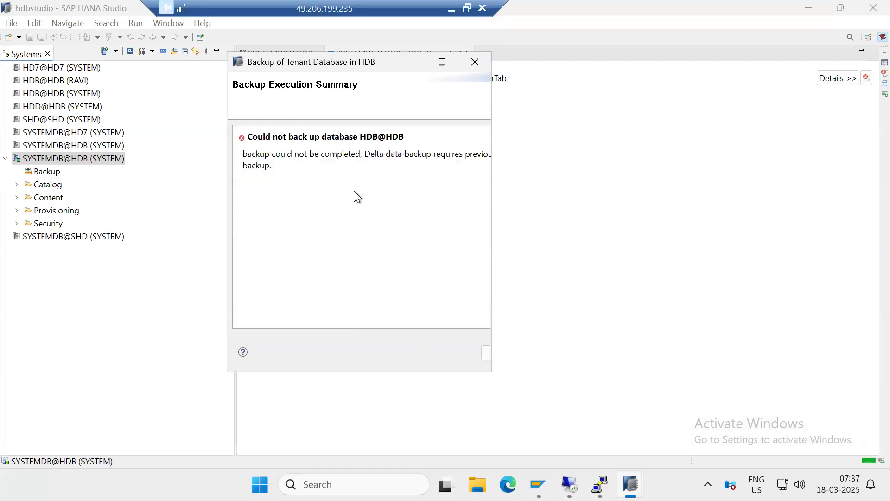
pyautogui.moveTo(365, 153); pyautogui.dragTo(450, 154)
pyautogui.click(439, 61)
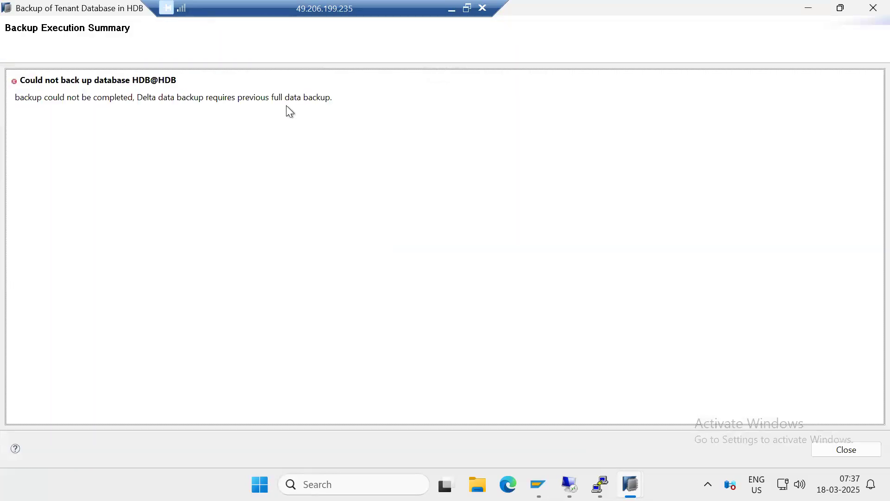
pyautogui.moveTo(284, 98); pyautogui.dragTo(351, 96)
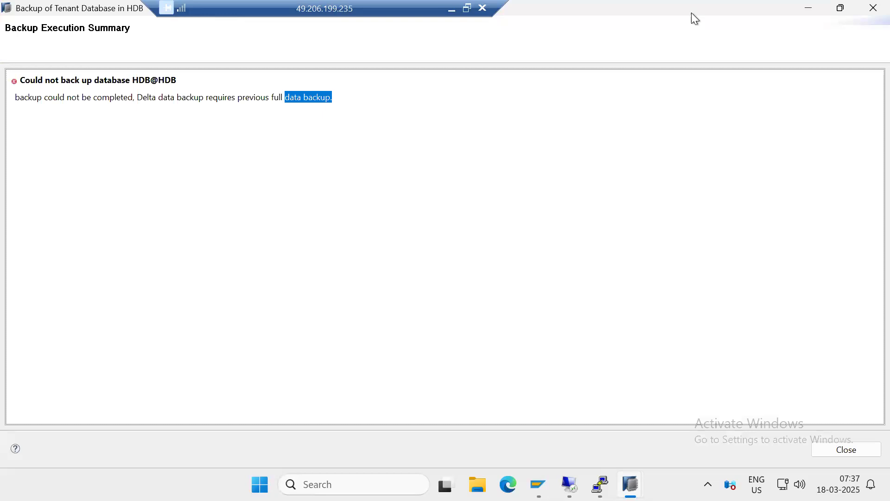
pyautogui.click(869, 9)
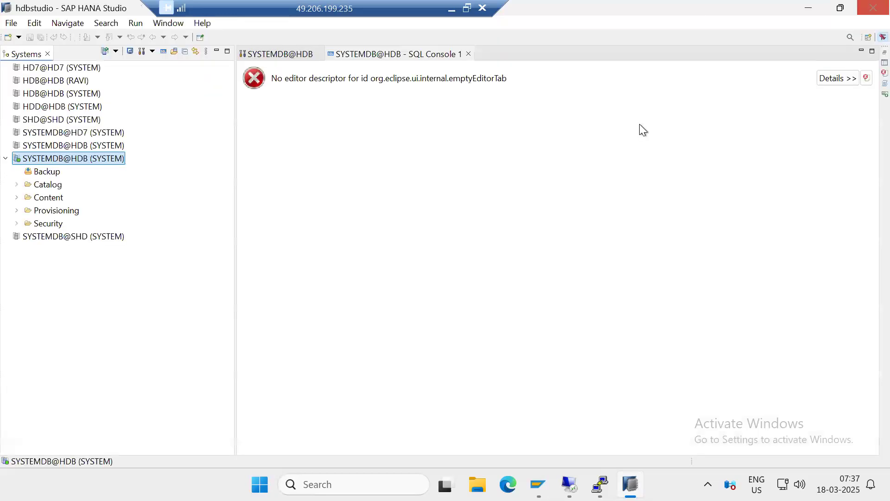
# Start a Complete Data Backup of tenant database HDB from SYSTEMDB@HDB, with destination type File and prefix COMPLETE_DATA_BACKUP
pyautogui.rightClick(55, 157)
pyautogui.moveTo(256, 203)
pyautogui.click(334, 235)
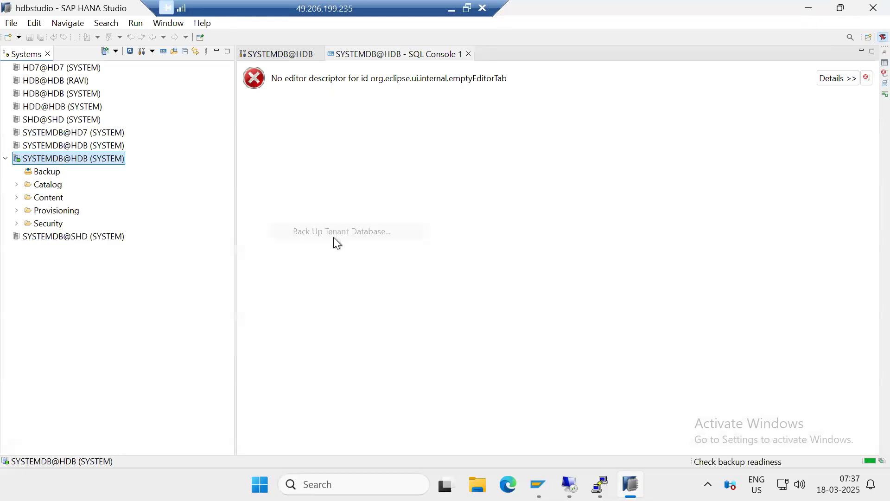
pyautogui.click(108, 170)
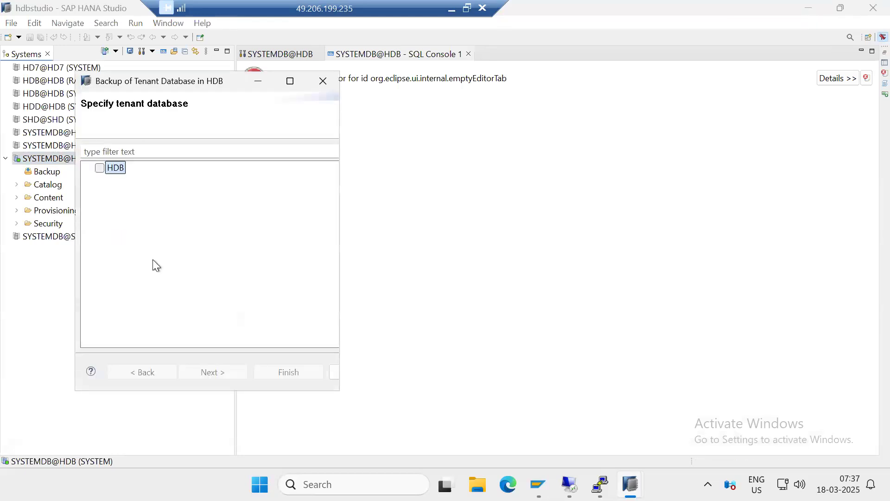
pyautogui.click(99, 169)
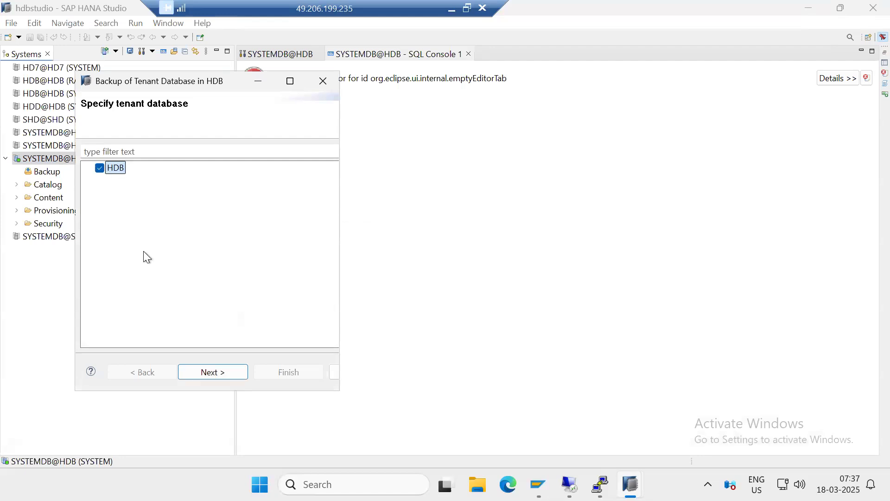
pyautogui.click(204, 371)
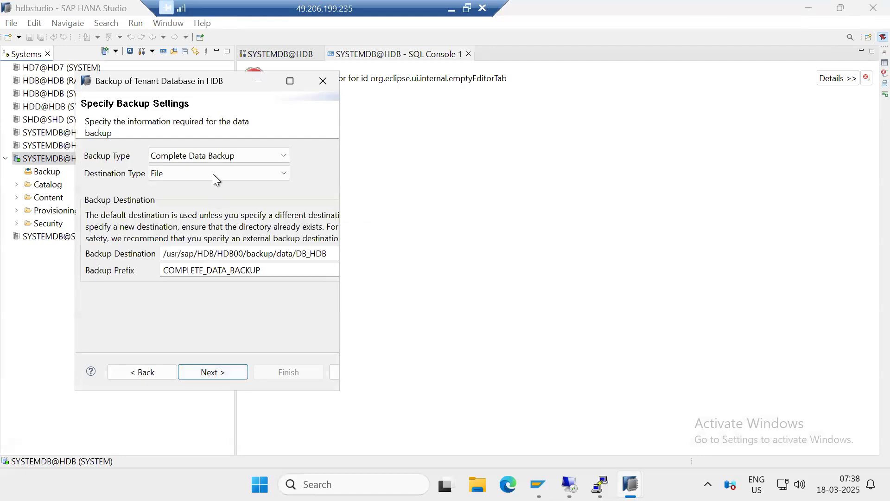
pyautogui.click(222, 368)
pyautogui.click(276, 373)
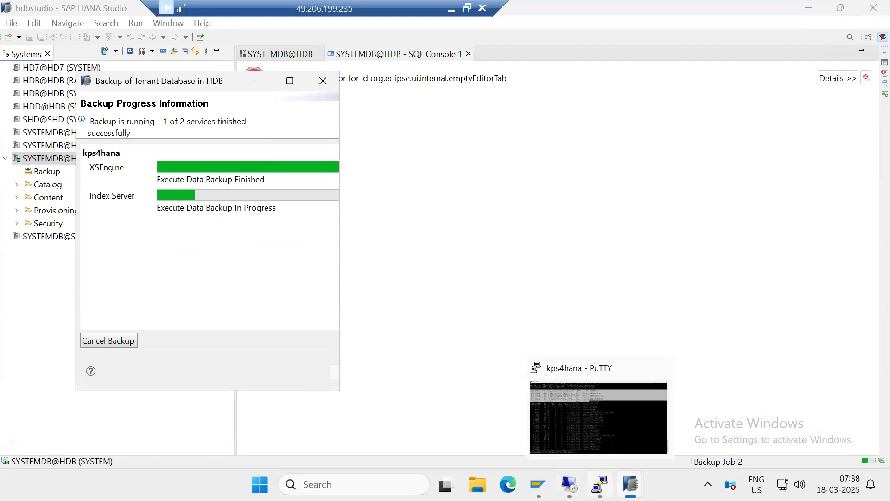
# Switch to the kps4hana PuTTY session, go up two directories to /usr/sap/HDB/HDB00, and list its contents with ls -ltr
pyautogui.click(600, 485)
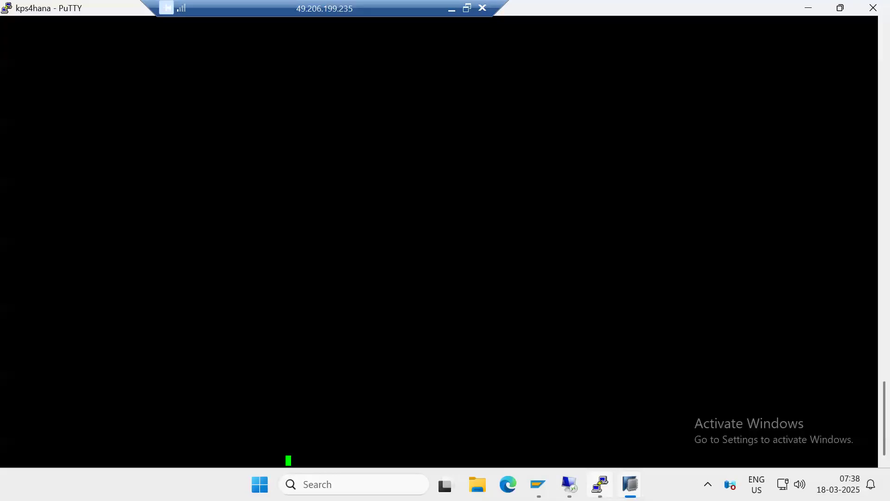
pyautogui.hotkey('ctrl', 'c')
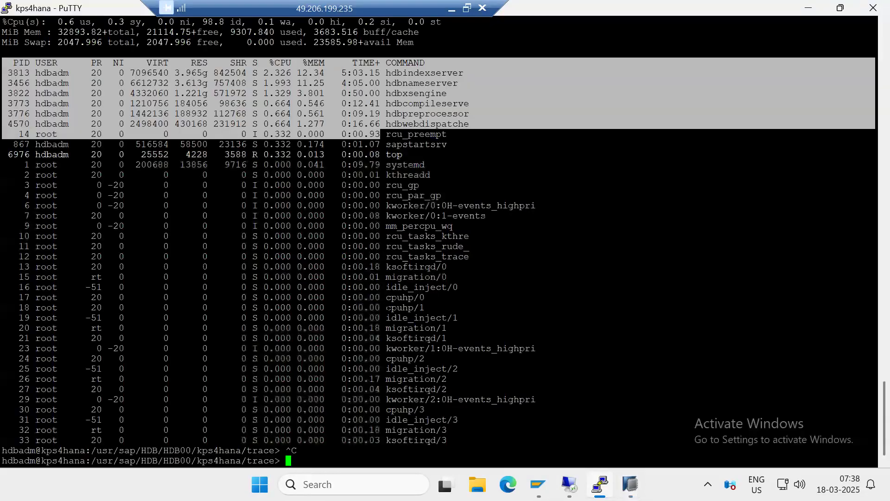
pyautogui.write('cd ../../')
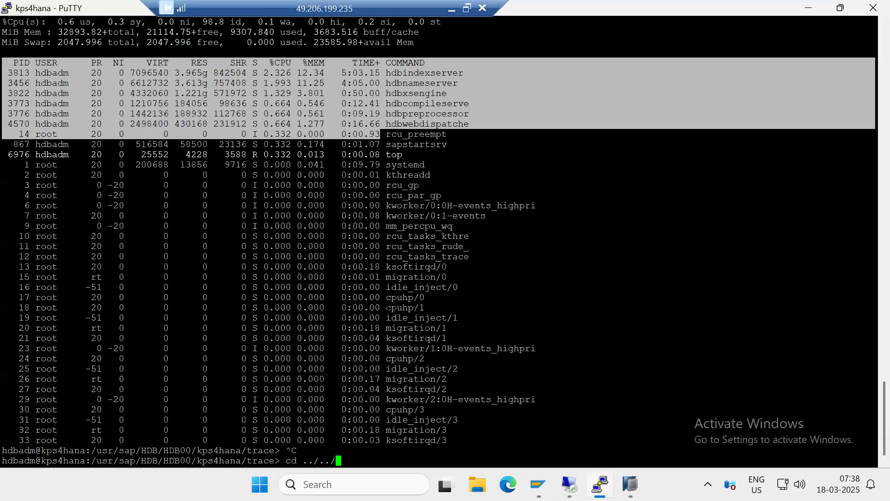
pyautogui.press('Return')
pyautogui.write('ls -ltr')
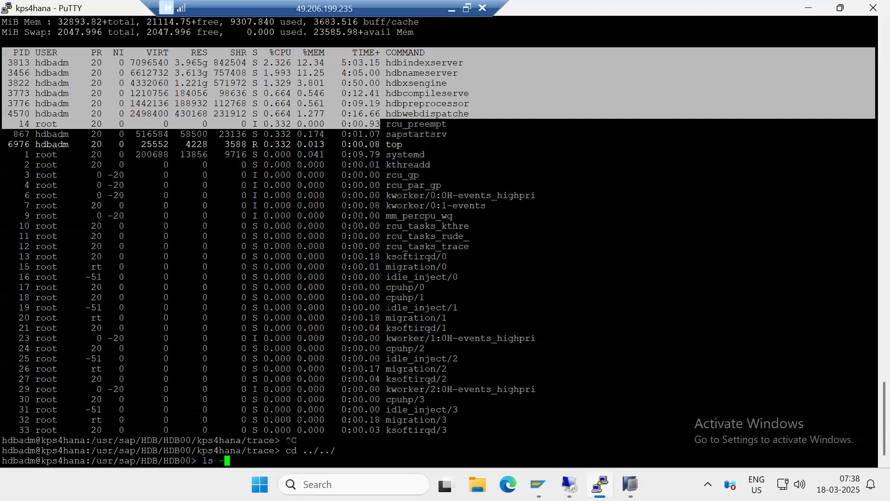
pyautogui.press('Return')
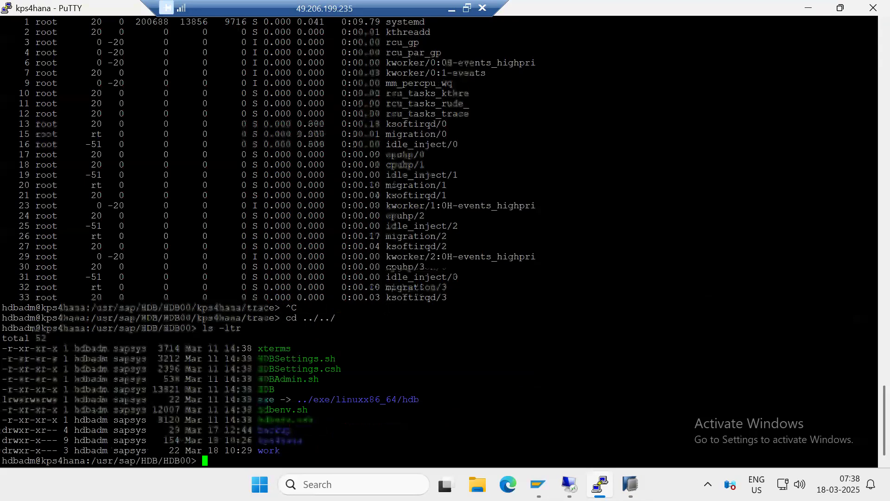
# Change into the backup directory and its data subdirectory, listing the contents of each with ls -ltr
pyautogui.write('cd backup')
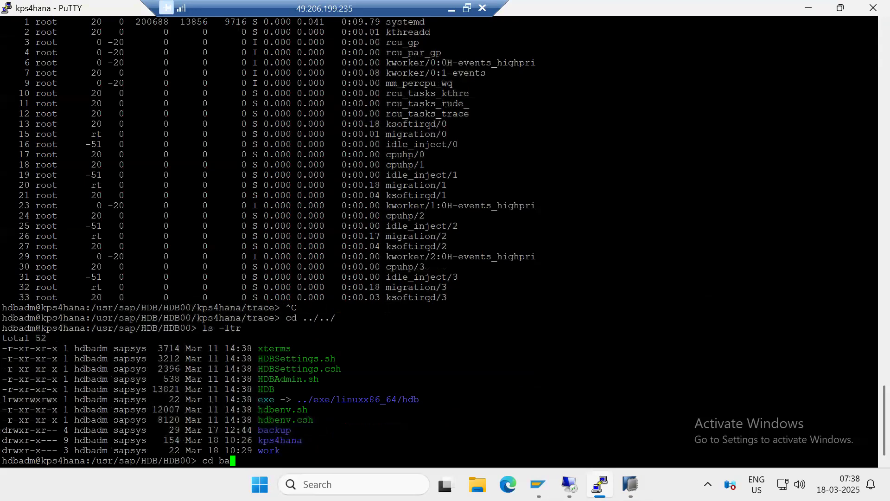
pyautogui.press('Return')
pyautogui.write('ls -ltr')
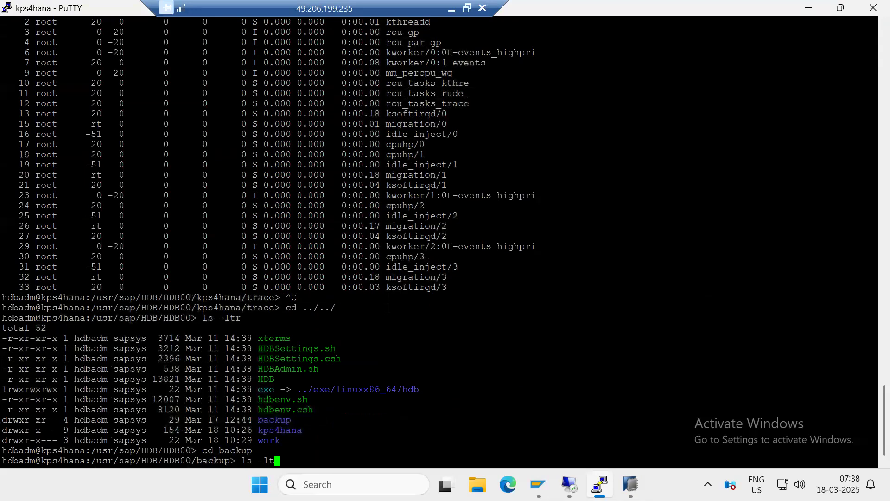
pyautogui.press('Return')
pyautogui.write('cd')
pyautogui.doubleClick(259, 440)
pyautogui.rightClick(260, 440)
pyautogui.press('Return')
pyautogui.write('ls -ltr')
pyautogui.press('Return')
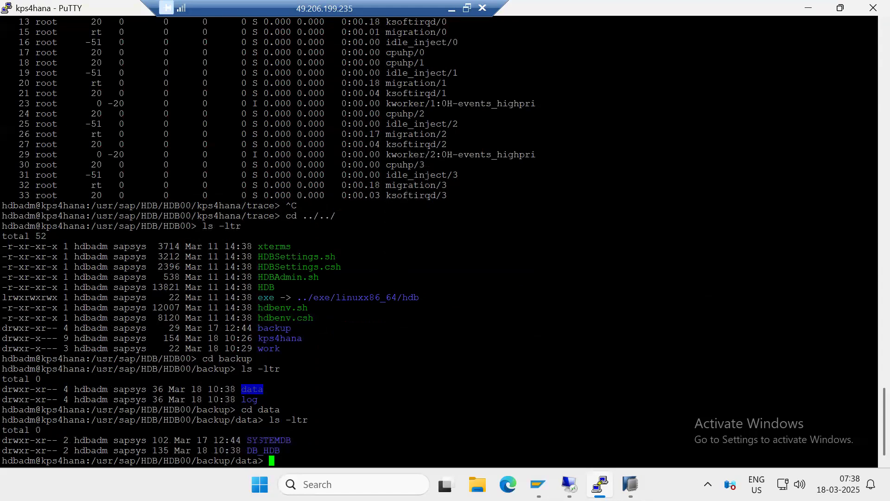
# Change into DB_HDB, list its files with ls -ltr, and examine the complete data backup files
pyautogui.write('cd')
pyautogui.doubleClick(265, 450)
pyautogui.rightClick(272, 409)
pyautogui.press('Return')
pyautogui.write('ls -ltr')
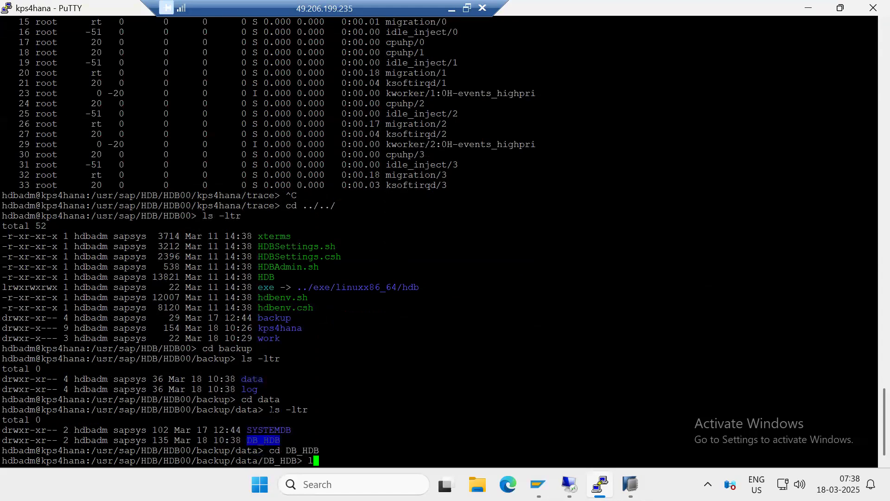
pyautogui.press('Return')
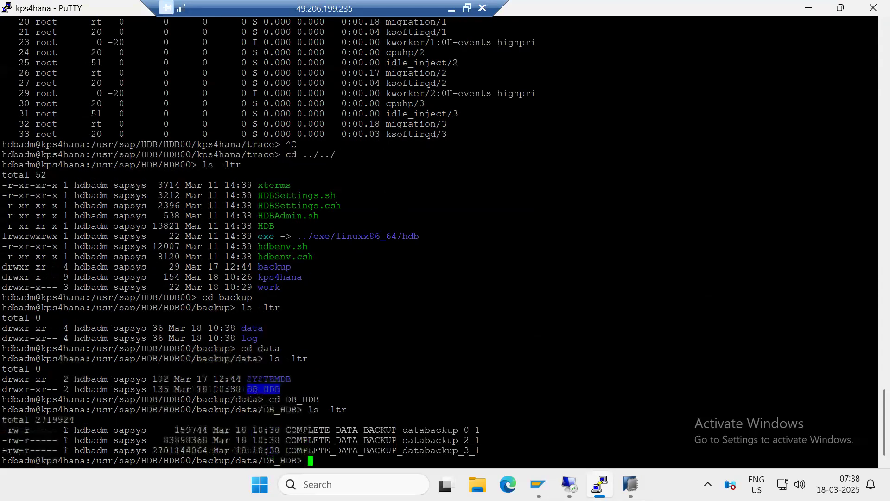
pyautogui.moveTo(337, 430); pyautogui.dragTo(446, 450)
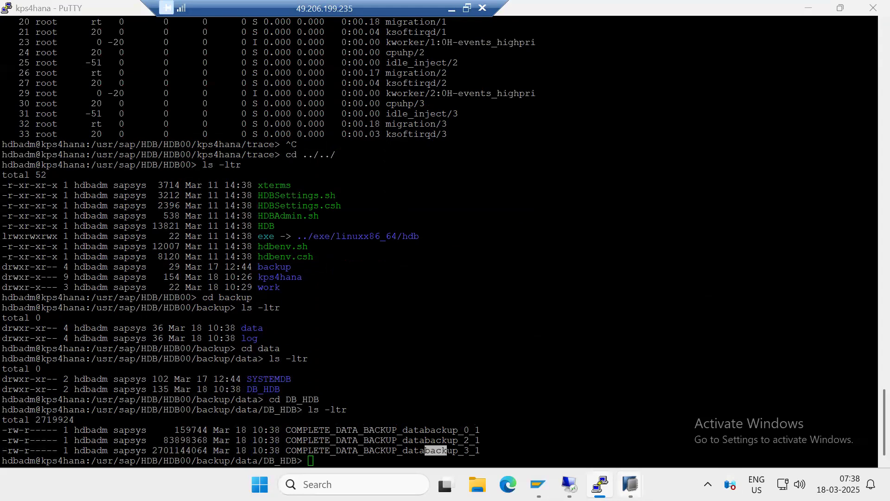
# Return to the tenant backup wizard in SAP HANA Studio, read the execution summary, and close it
pyautogui.moveTo(631, 485)
pyautogui.click(686, 411)
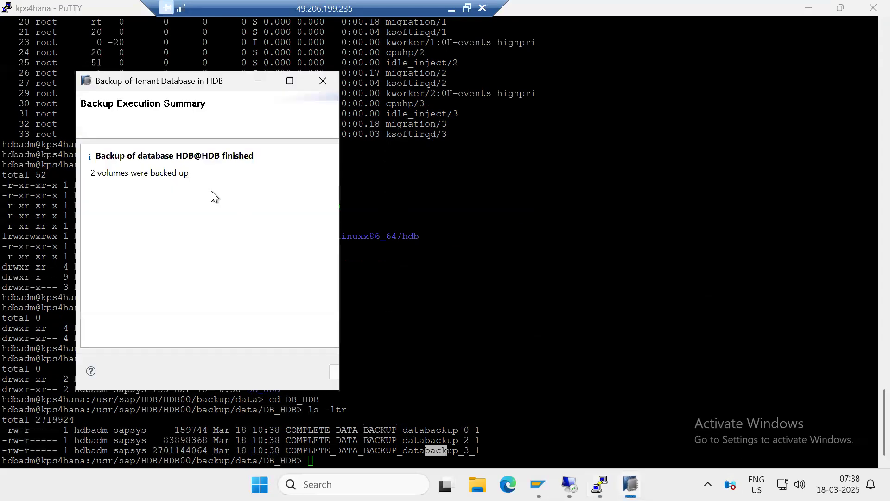
pyautogui.moveTo(136, 156); pyautogui.dragTo(255, 156)
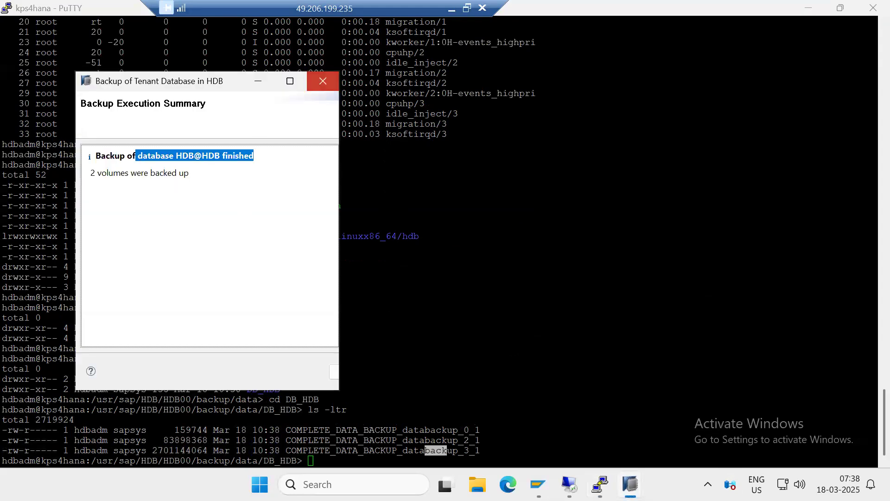
pyautogui.click(324, 82)
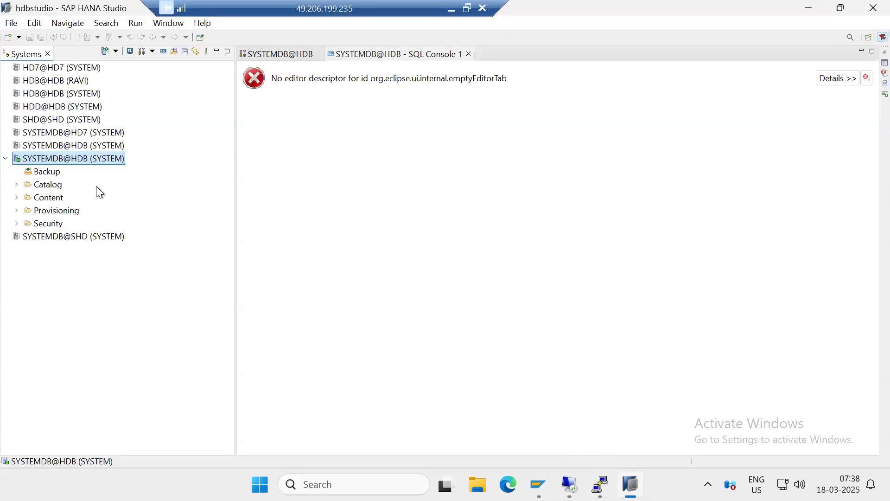
# Start a new tenant database backup from SYSTEMDB@HDB, select tenant HDB, and proceed to the backup settings
pyautogui.rightClick(69, 158)
pyautogui.moveTo(278, 200)
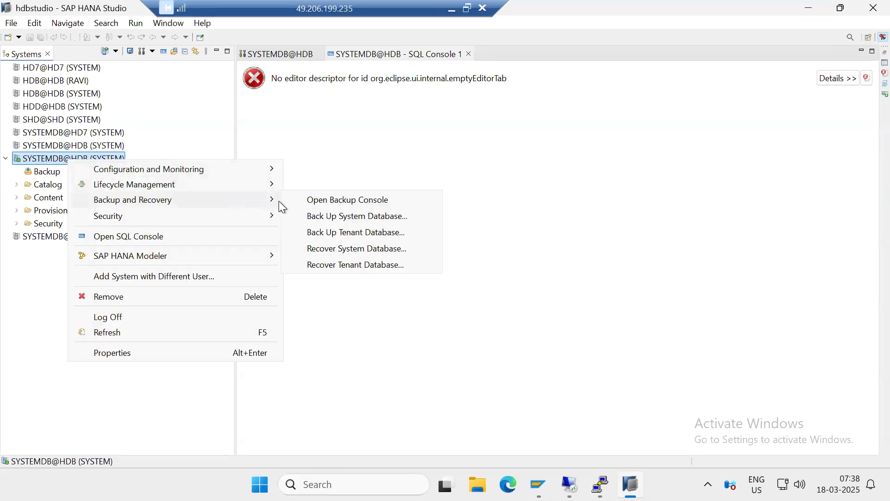
pyautogui.click(351, 233)
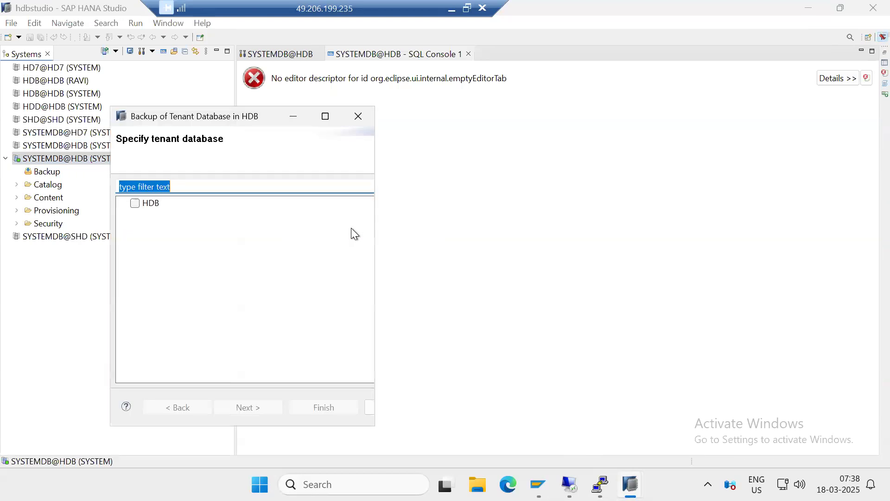
pyautogui.click(163, 206)
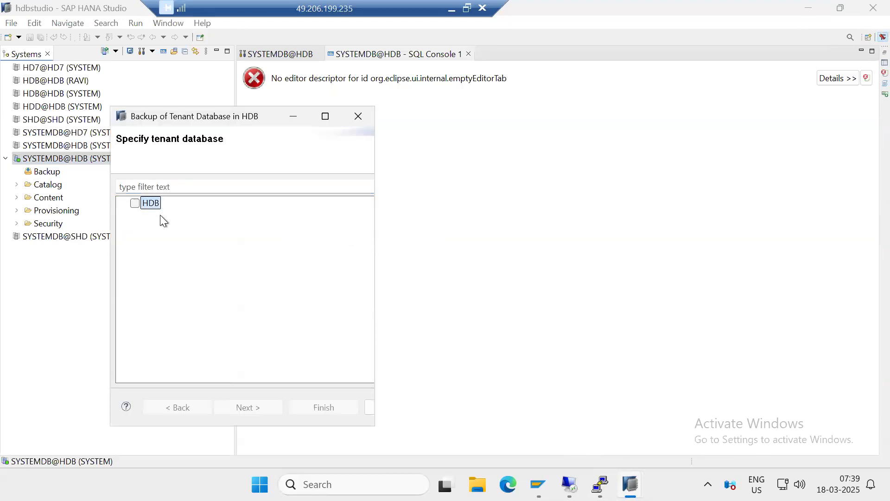
pyautogui.click(133, 204)
pyautogui.click(236, 401)
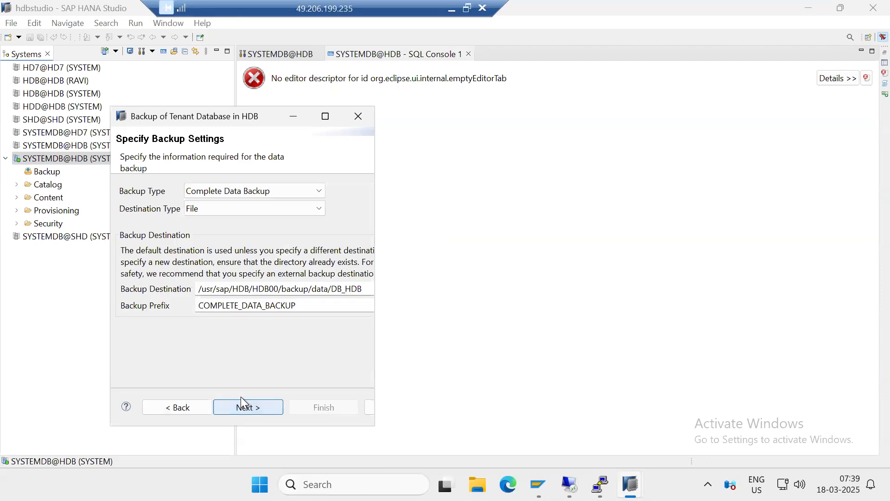
# Set the backup type to Differential Data Backup, run the file backup, and close the wizard once it finishes
pyautogui.click(230, 191)
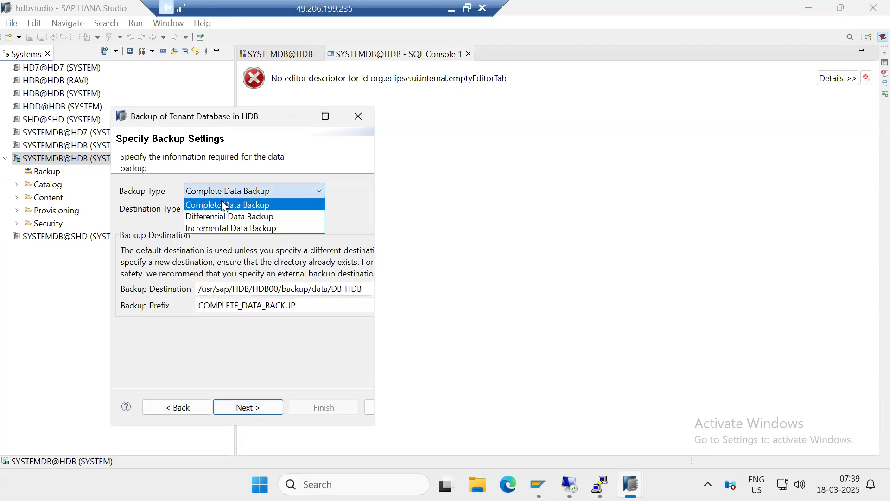
pyautogui.click(205, 217)
pyautogui.click(258, 406)
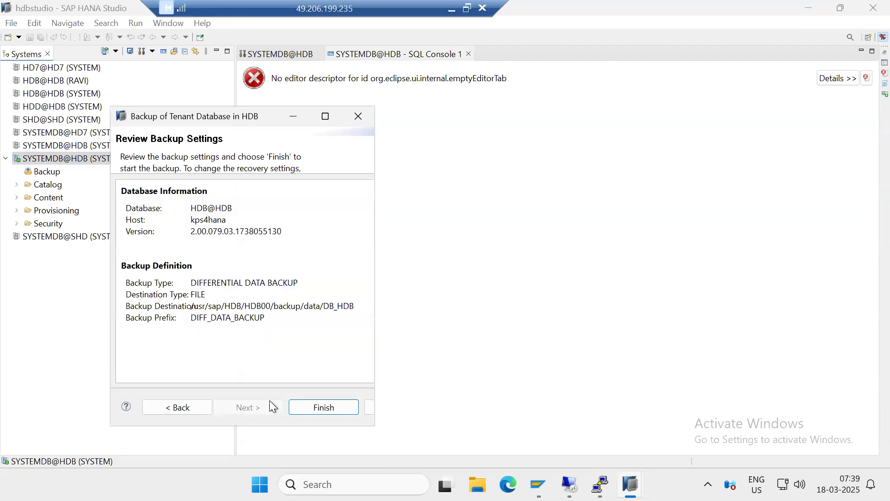
pyautogui.click(304, 407)
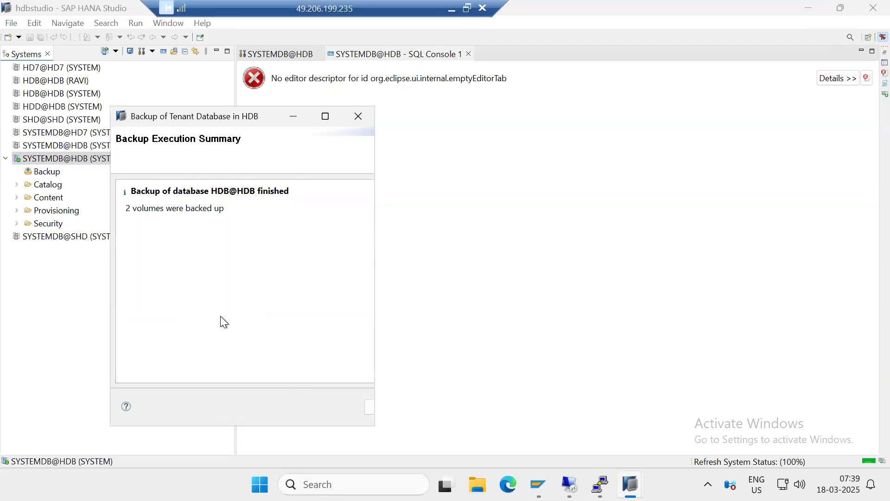
pyautogui.click(359, 118)
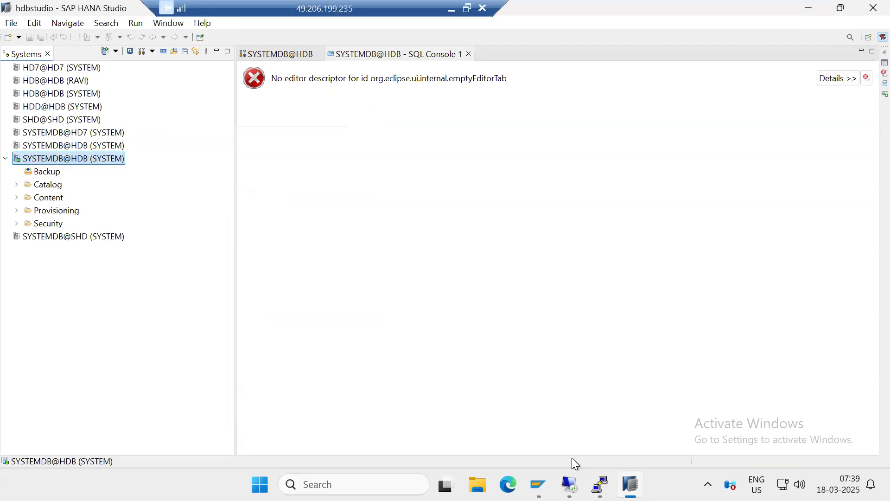
# Switch to the PuTTY session, list DB_HDB again with ls -ltr, and compare the complete and differential backup files
pyautogui.hotkey('alt', 'Tab')
pyautogui.press('Up')
pyautogui.press('Return')
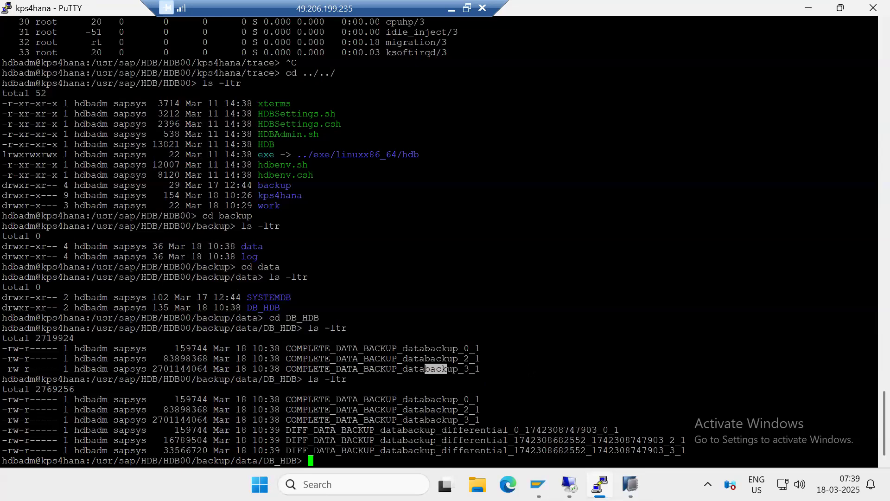
pyautogui.moveTo(408, 400); pyautogui.dragTo(467, 416)
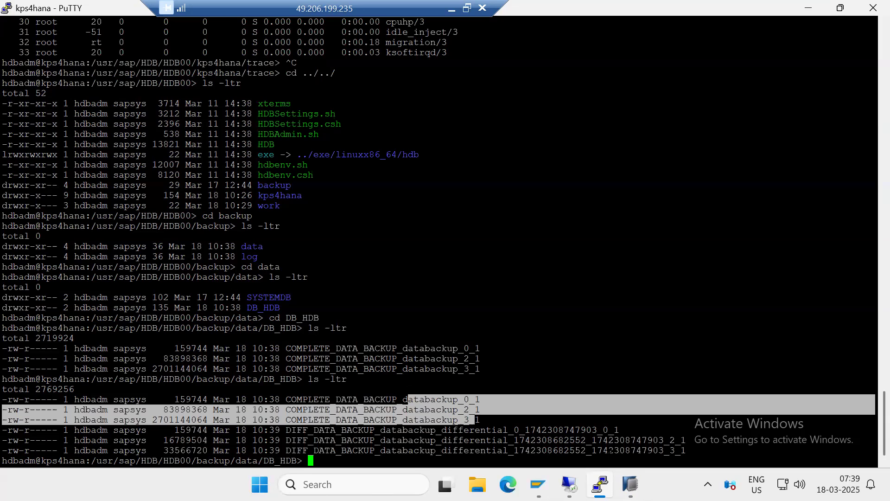
# Switch to SAP HANA Studio, open the backup console of SYSTEMDB@HDB, and show the backup catalog for database HDB
pyautogui.click(631, 485)
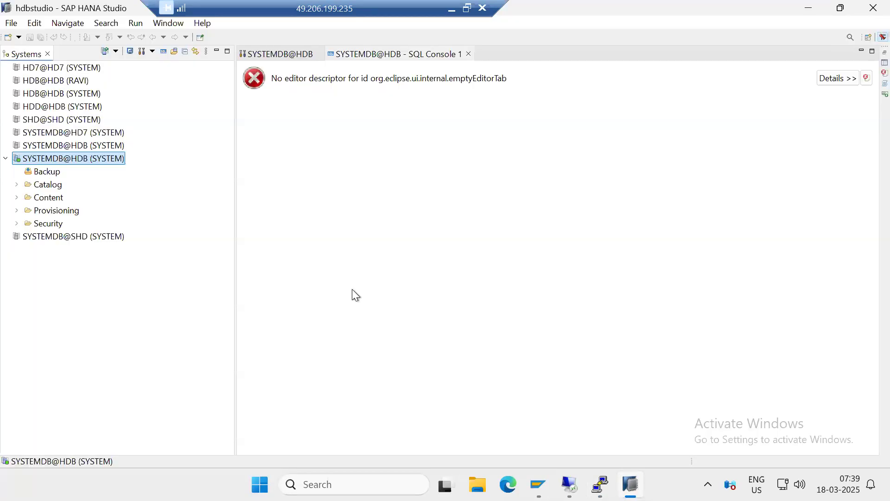
pyautogui.click(41, 171)
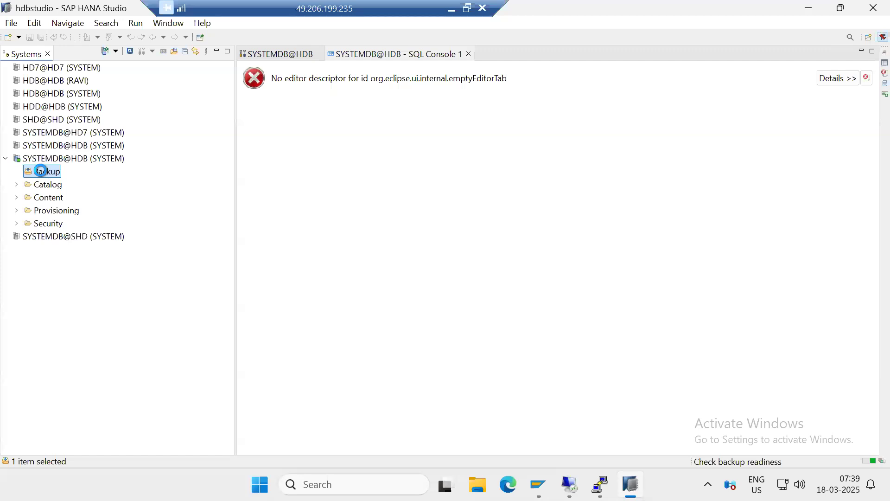
pyautogui.doubleClick(41, 171)
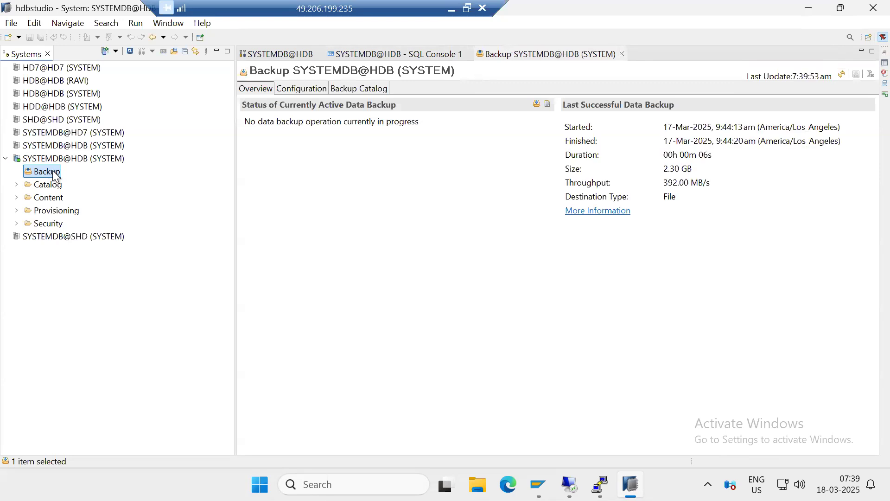
pyautogui.click(349, 90)
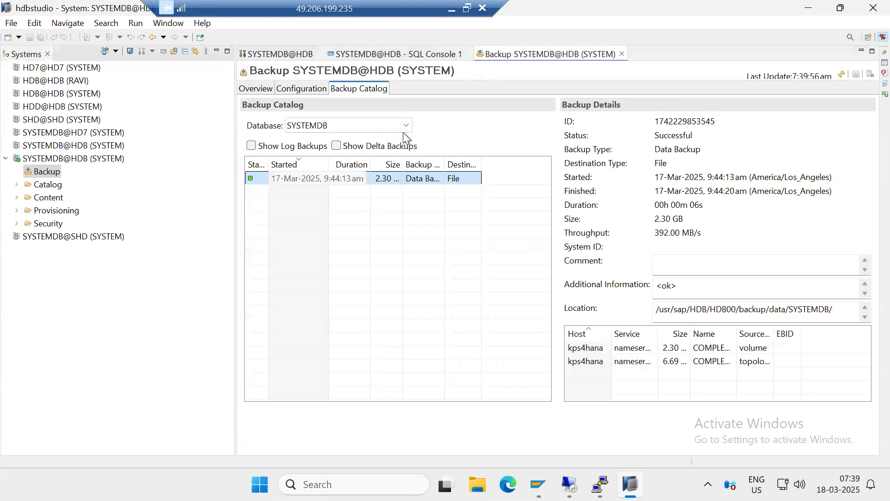
pyautogui.click(406, 126)
pyautogui.click(301, 147)
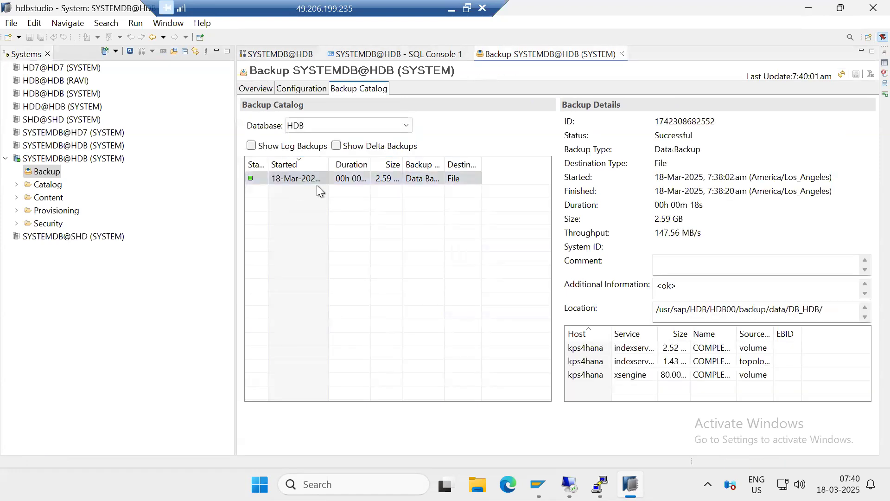
# Examine the HDB data backup's times and size, and include delta and log backups in the catalog
pyautogui.moveTo(667, 179); pyautogui.dragTo(694, 192)
pyautogui.moveTo(654, 220); pyautogui.dragTo(708, 205)
pyautogui.click(343, 146)
pyautogui.click(280, 149)
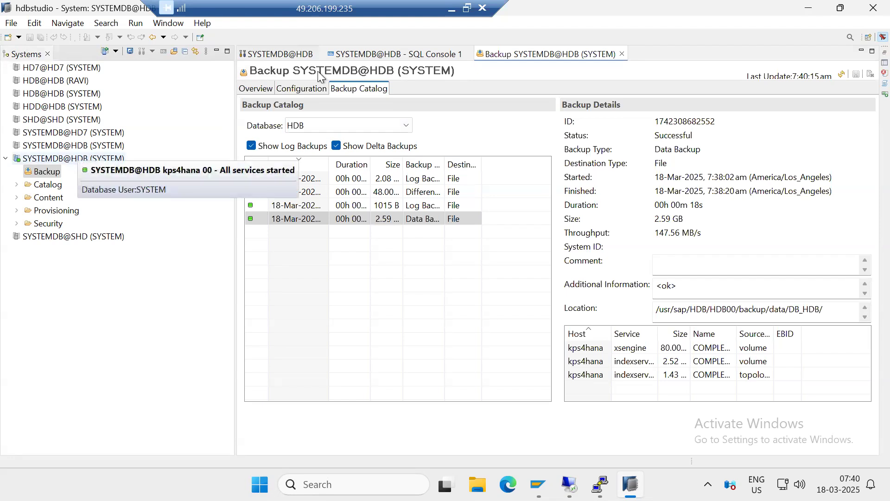
# Switch to the Paint notes, review the full and delta backup explanations, and return to SAP HANA Studio
pyautogui.click(453, 8)
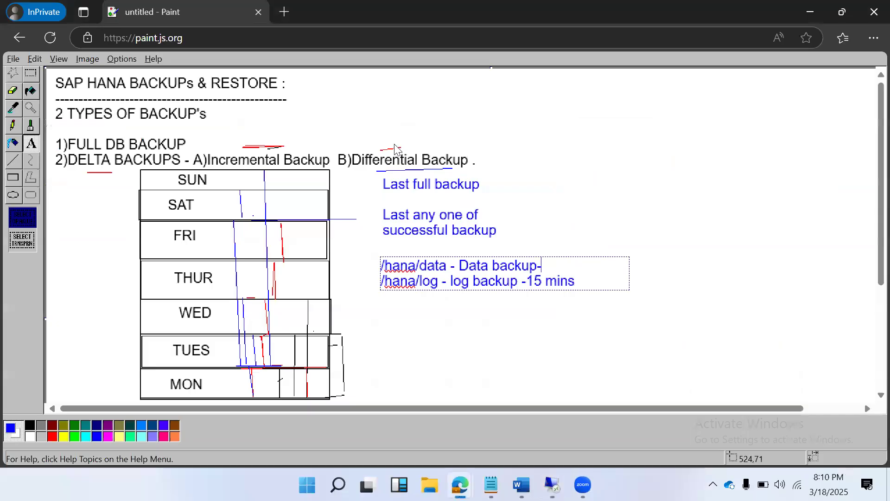
pyautogui.click(133, 146)
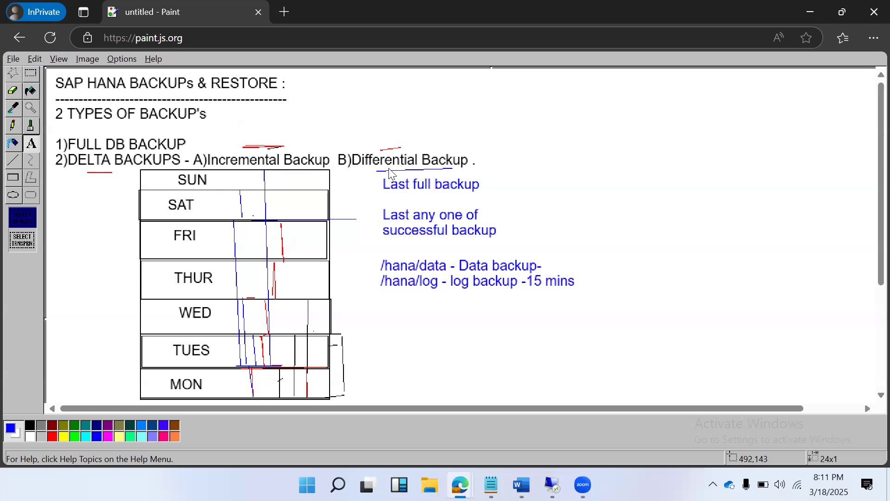
pyautogui.moveTo(385, 170); pyautogui.dragTo(438, 172)
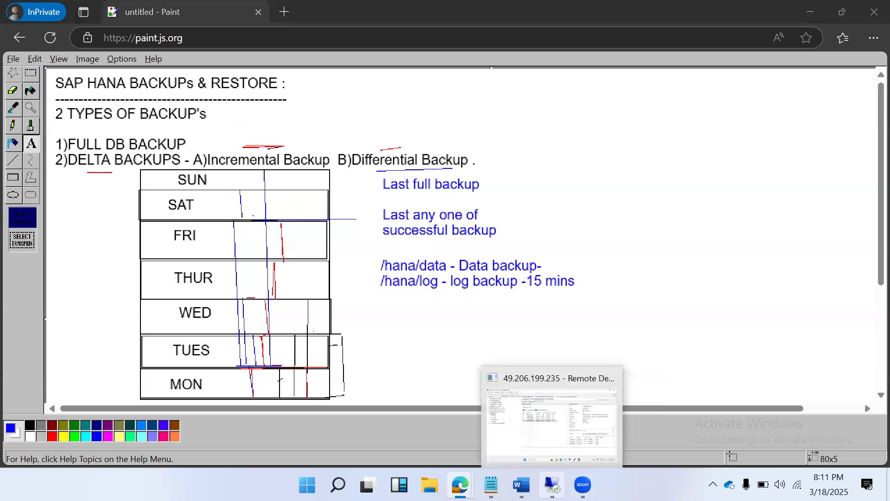
pyautogui.click(552, 485)
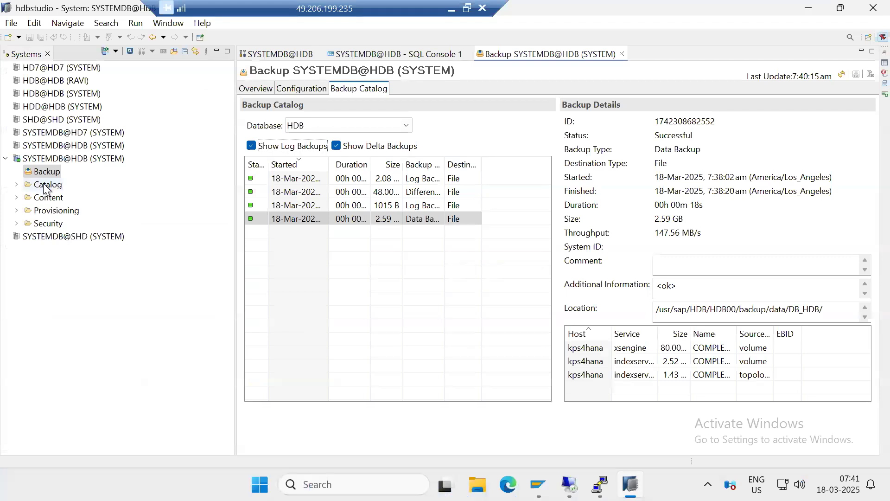
pyautogui.click(61, 160)
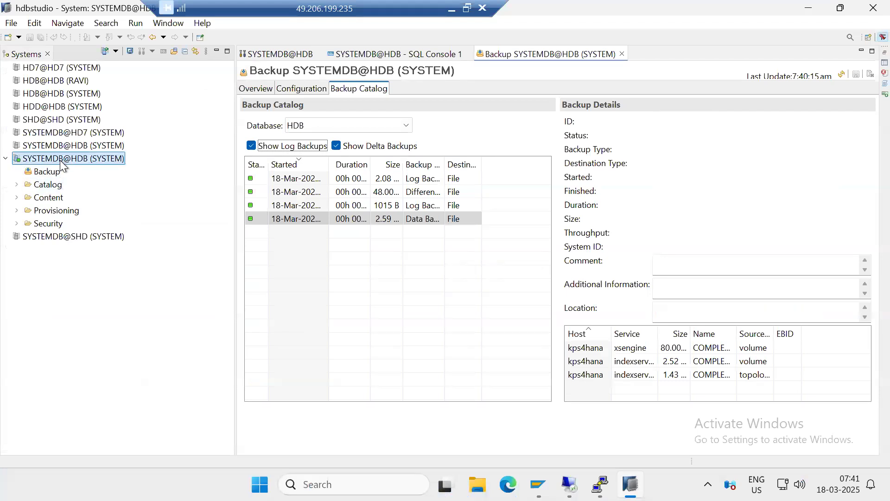
pyautogui.rightClick(60, 160)
pyautogui.moveTo(144, 189)
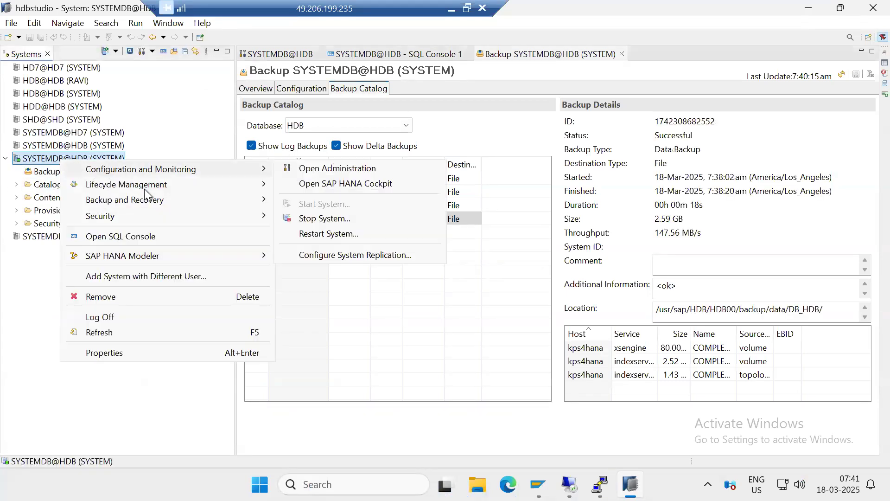
pyautogui.moveTo(165, 198)
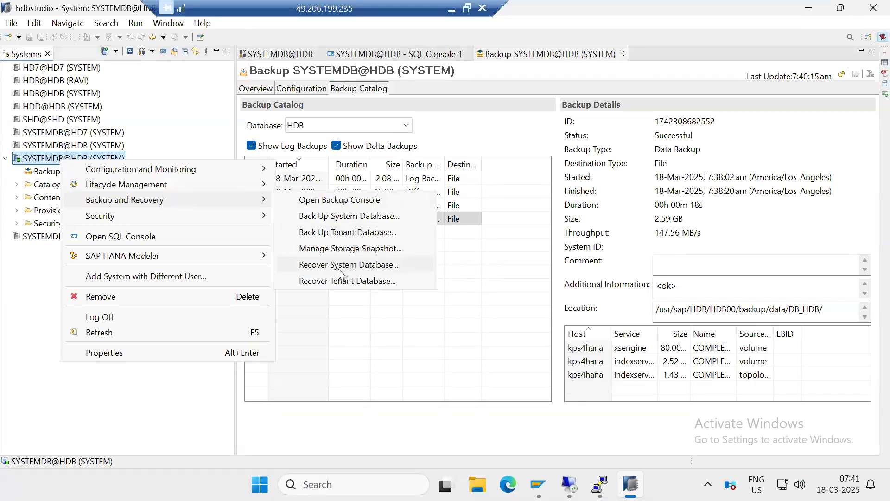
pyautogui.click(344, 282)
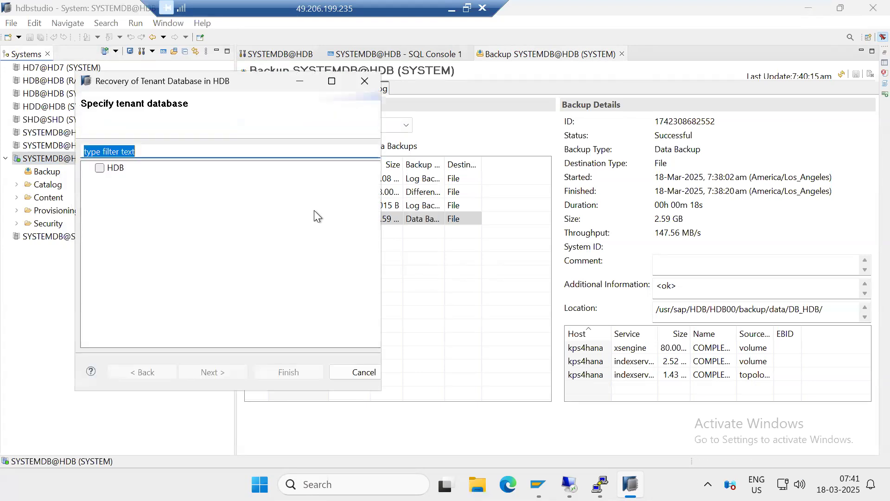
pyautogui.click(362, 371)
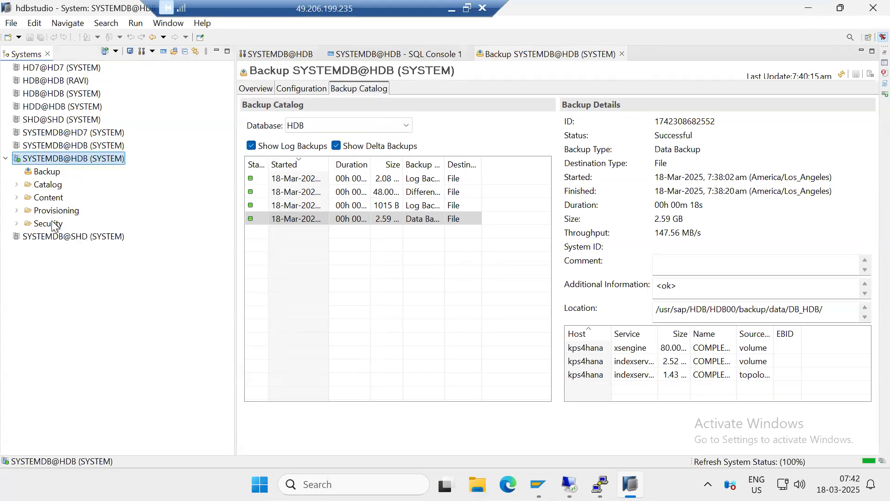
# Look through the database users under the security node of SYSTEMDB@HDB, and collapse that system's tree
pyautogui.click(17, 224)
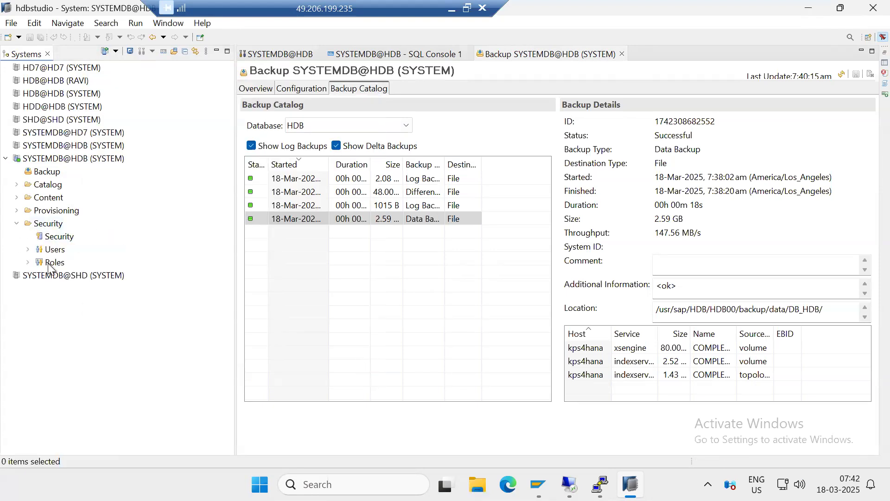
pyautogui.click(28, 249)
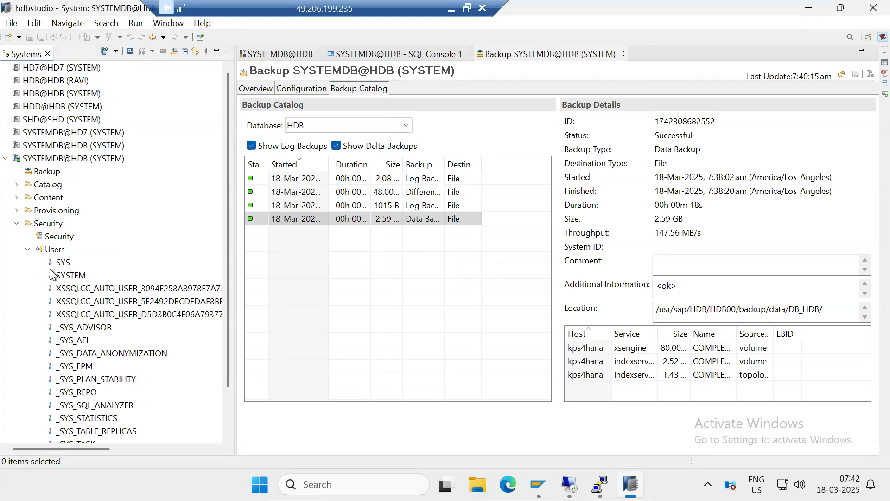
pyautogui.scroll(-1, 70, 330)
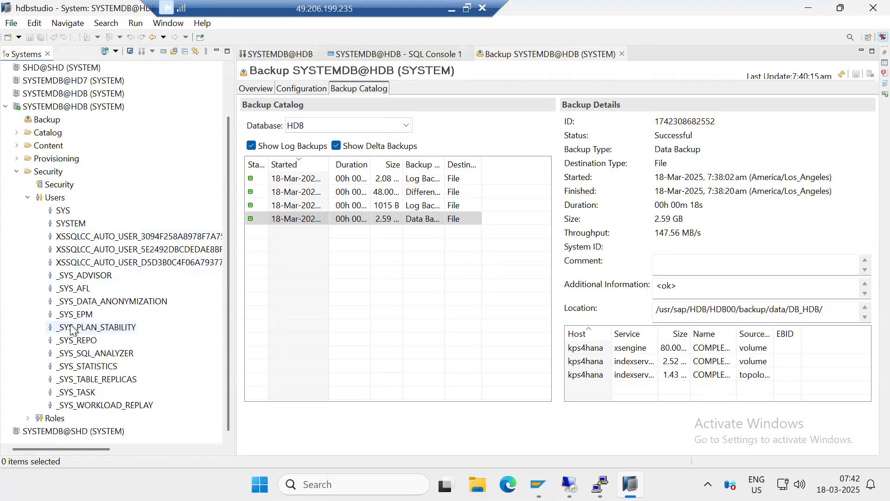
pyautogui.scroll(1, 61, 282)
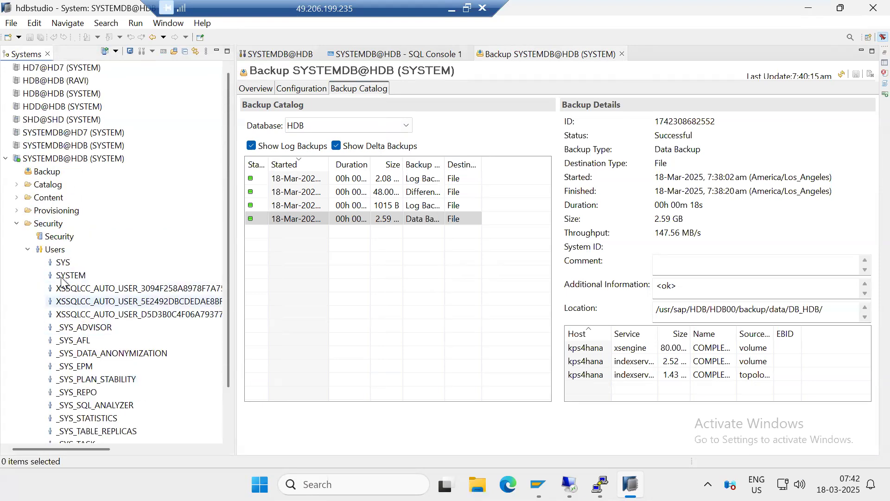
pyautogui.click(6, 159)
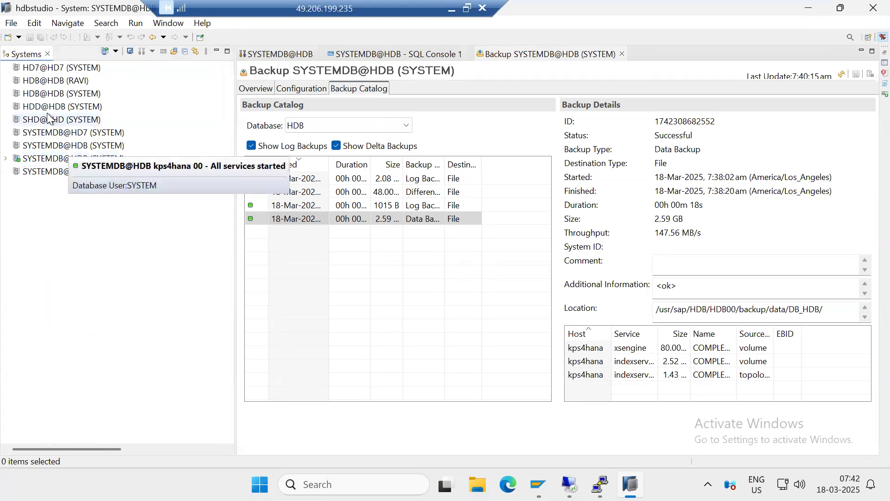
# Log on to tenant system HDB@HDB (SYSTEM) with the database user's password and expand its tree
pyautogui.doubleClick(45, 95)
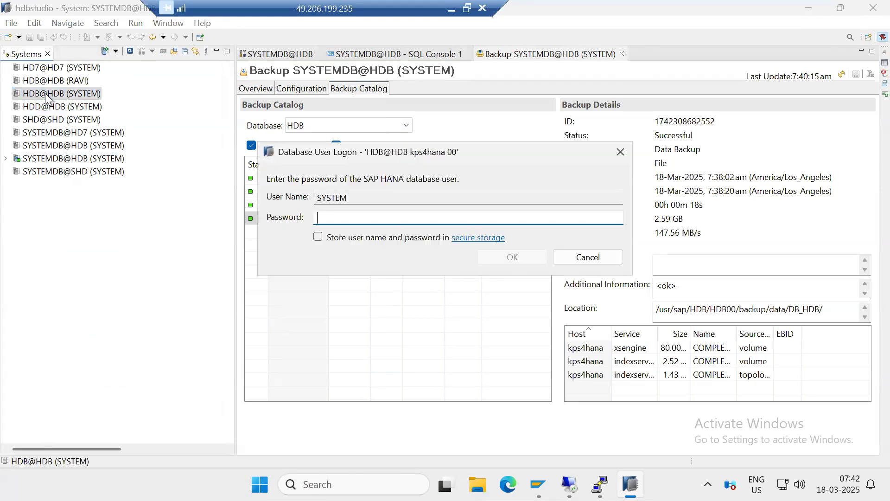
pyautogui.write('••••••••')
pyautogui.press('Return')
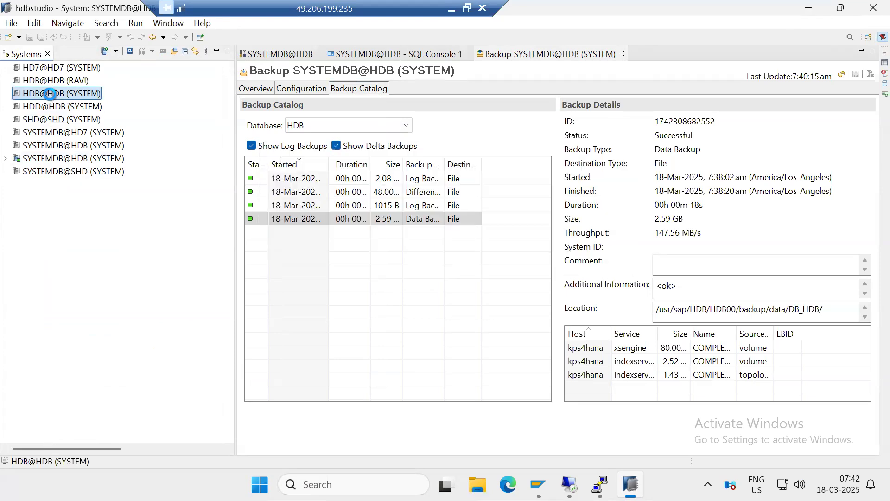
pyautogui.doubleClick(50, 94)
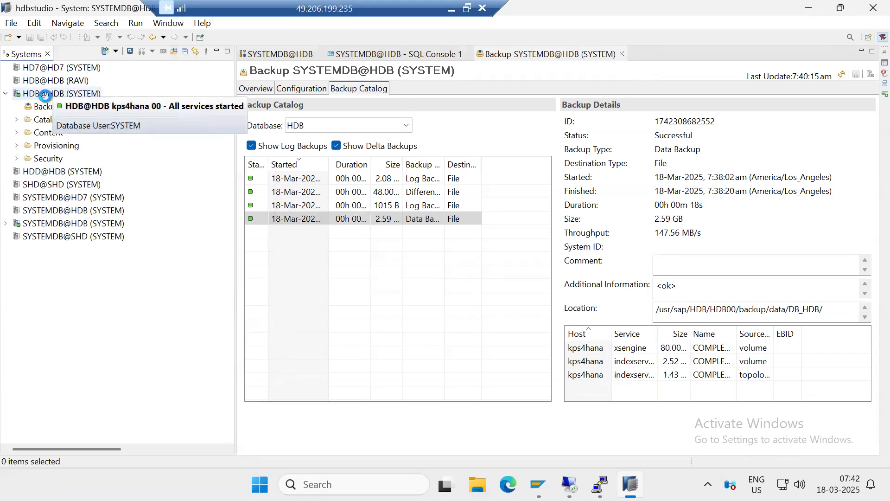
# Delete the database user listed directly below DBACOCKPIT from the users of HDB@HDB, and collapse the user list
pyautogui.click(17, 158)
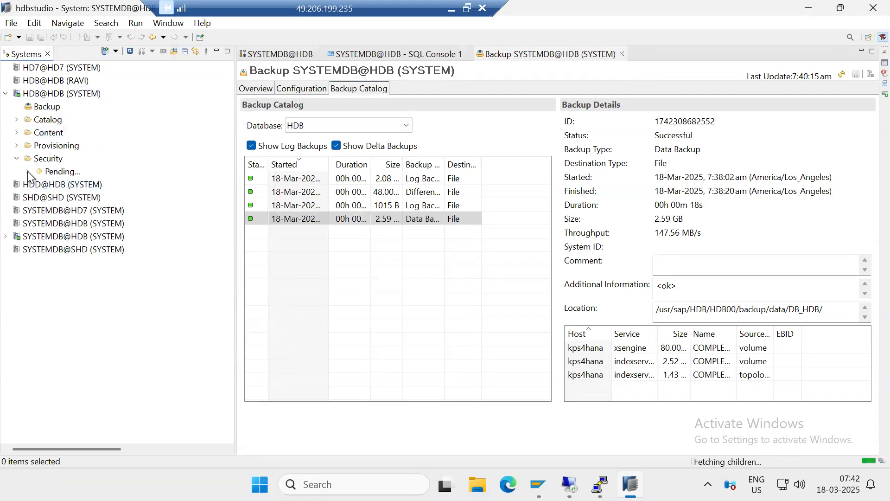
pyautogui.click(29, 185)
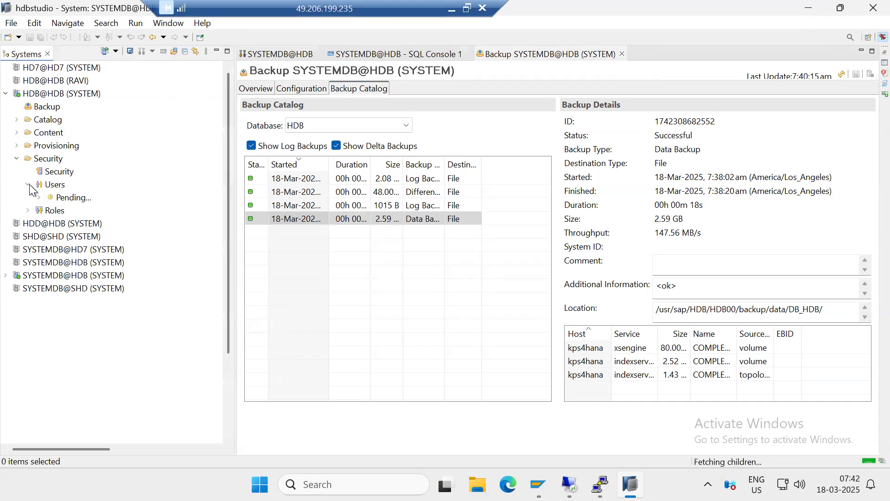
pyautogui.click(63, 213)
pyautogui.rightClick(63, 212)
pyautogui.click(99, 238)
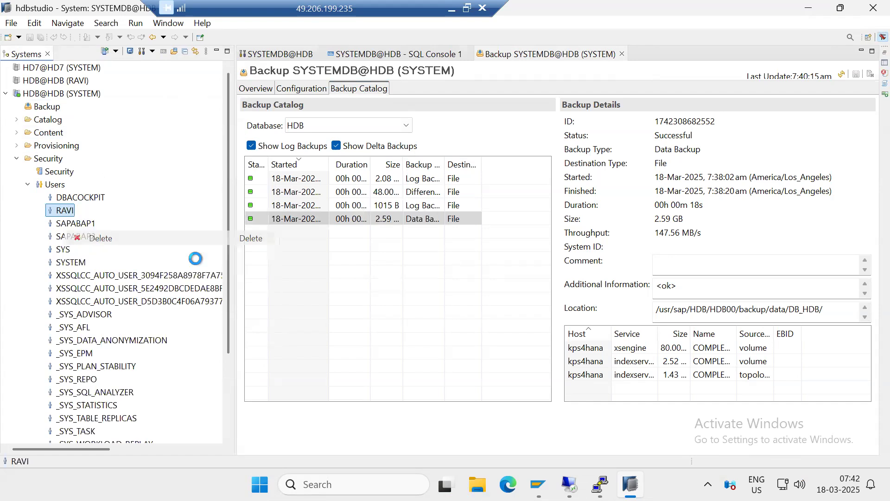
pyautogui.click(516, 253)
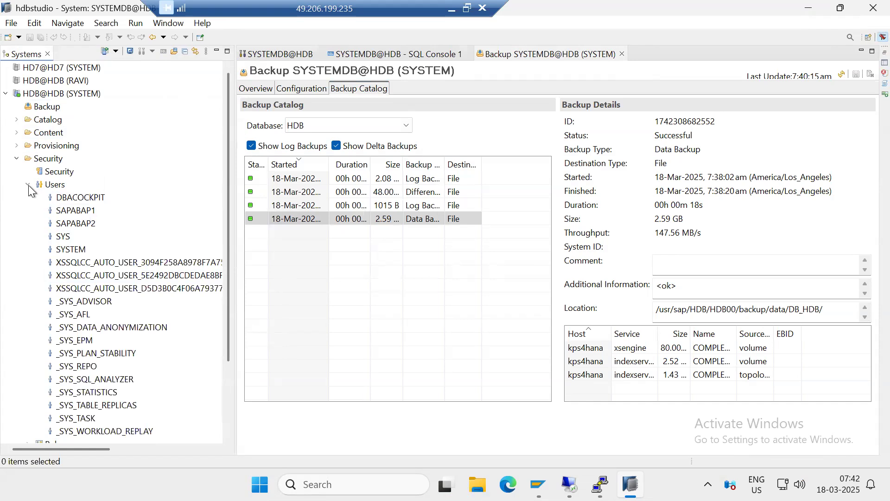
pyautogui.click(29, 184)
# Start a tenant database recovery from SYSTEMDB@HDB and choose HDB as the database to recover
pyautogui.rightClick(55, 263)
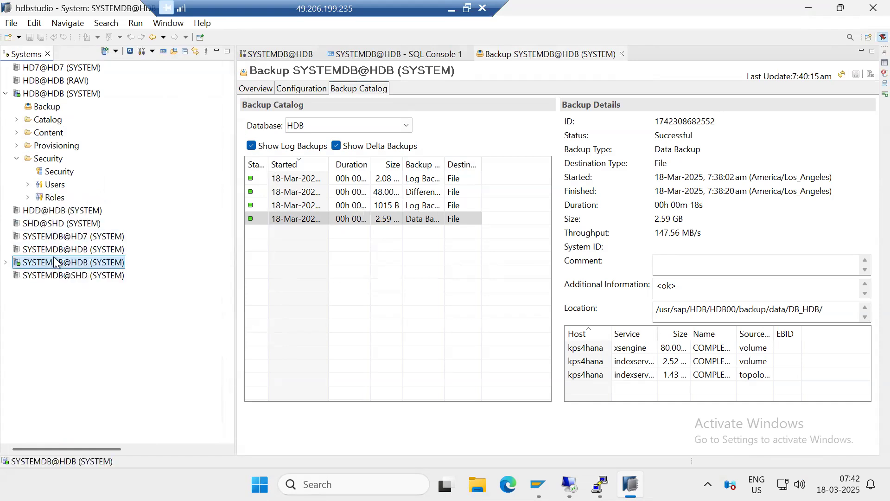
pyautogui.moveTo(260, 299)
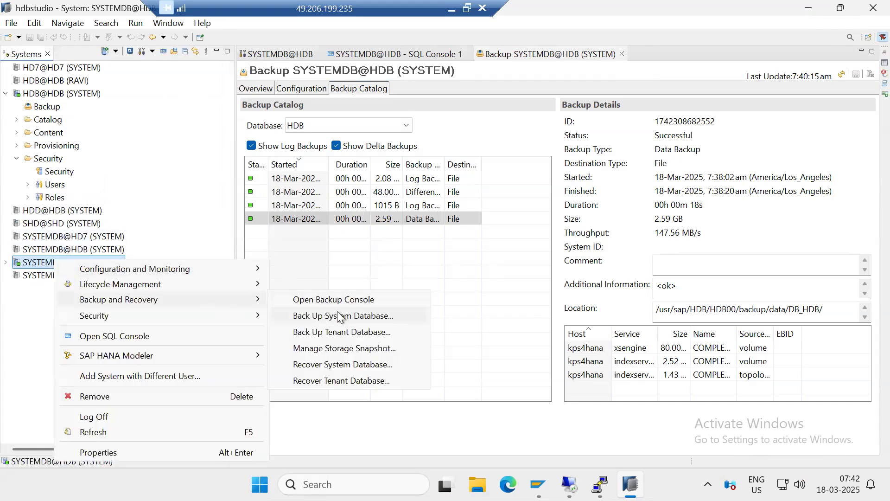
pyautogui.click(336, 380)
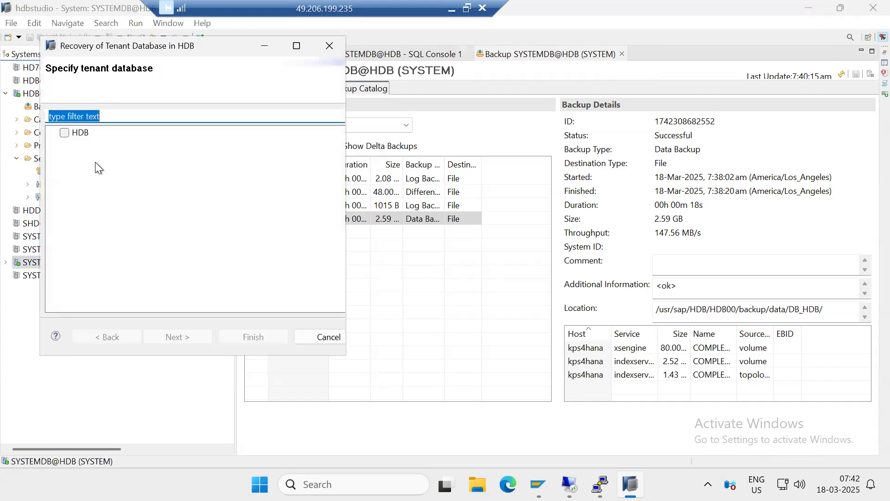
pyautogui.click(63, 134)
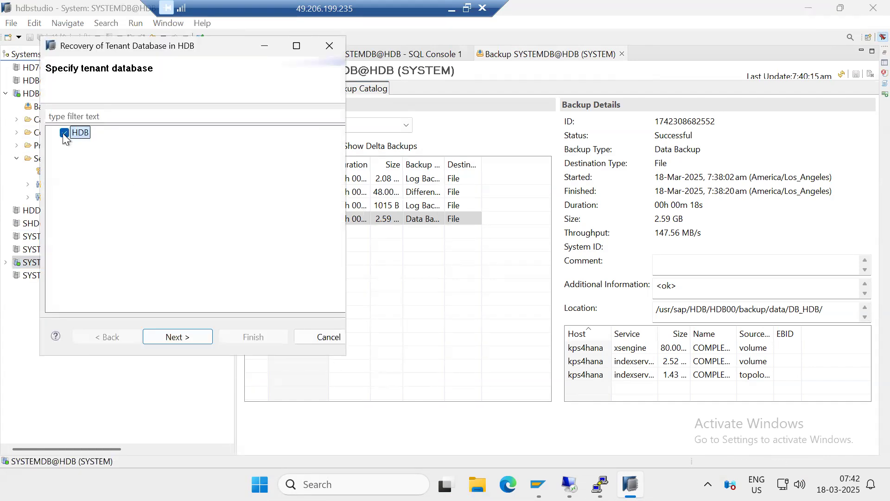
pyautogui.click(180, 338)
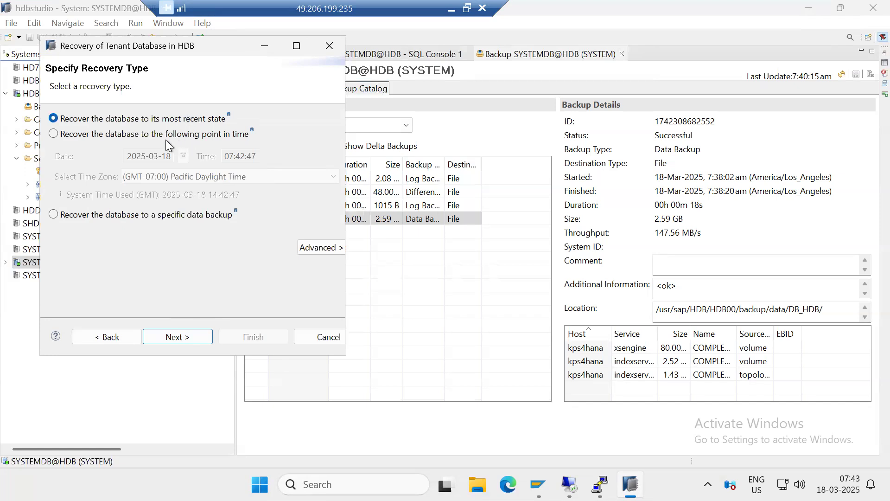
pyautogui.click(98, 135)
pyautogui.moveTo(228, 154); pyautogui.dragTo(258, 156)
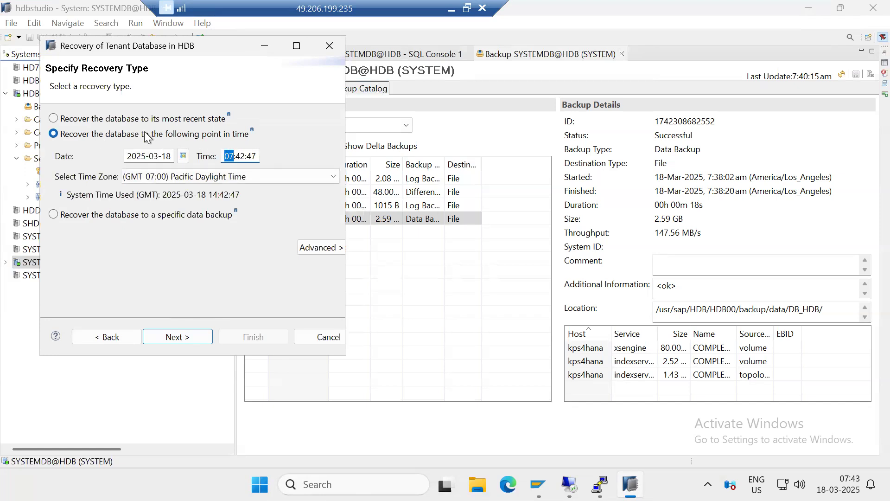
pyautogui.click(124, 122)
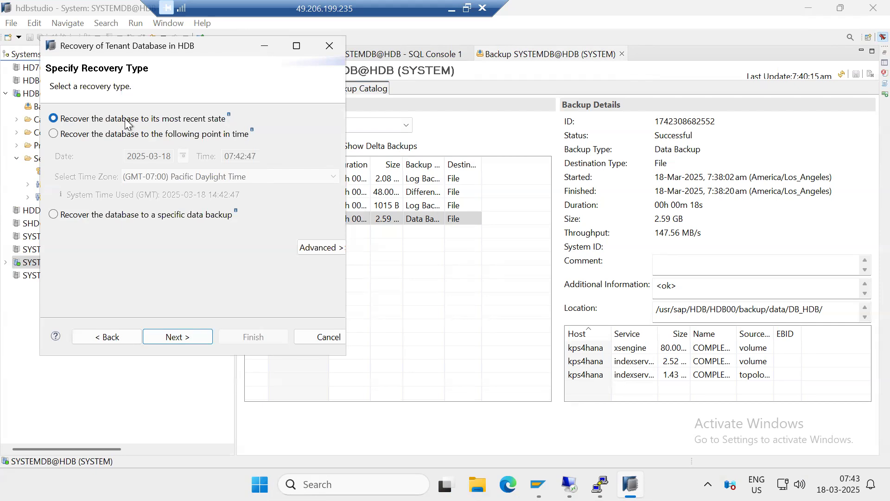
# Accept recovery to the most recent state using the file-system backup catalog in /usr/sap/HDB/HDB00/backup/log/DB_HDB, and stop database HDB@HDB
pyautogui.click(166, 342)
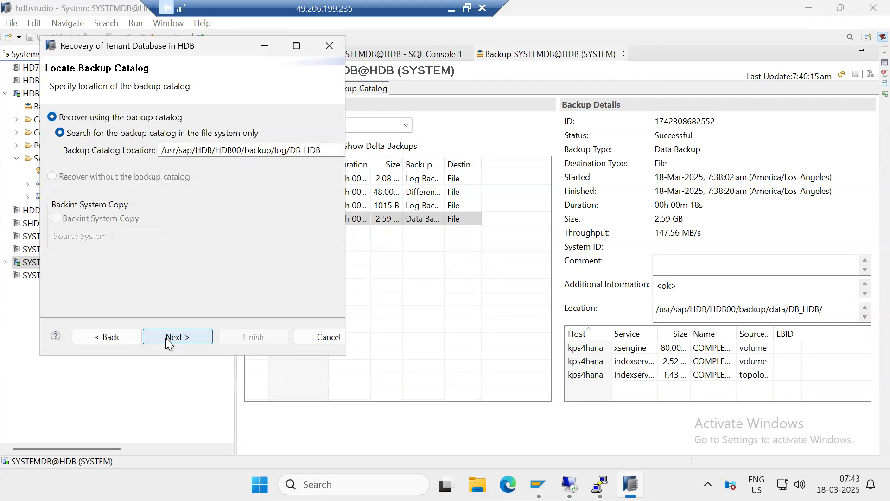
pyautogui.click(168, 337)
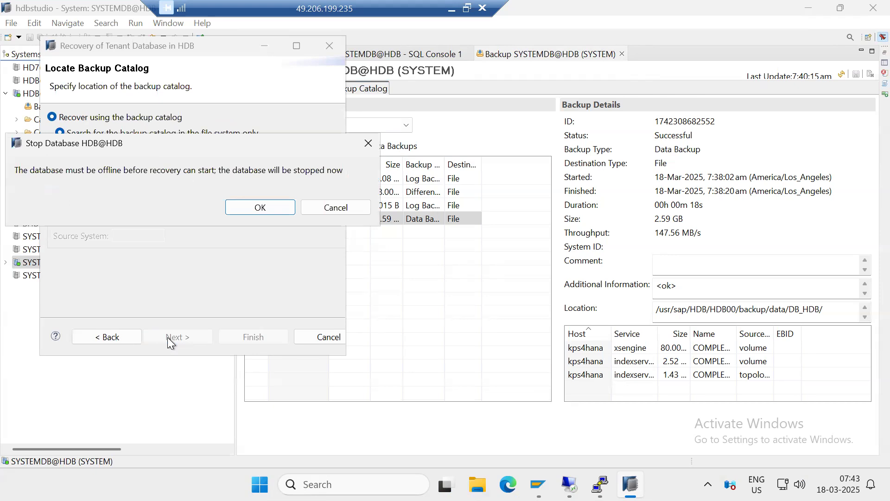
pyautogui.click(260, 207)
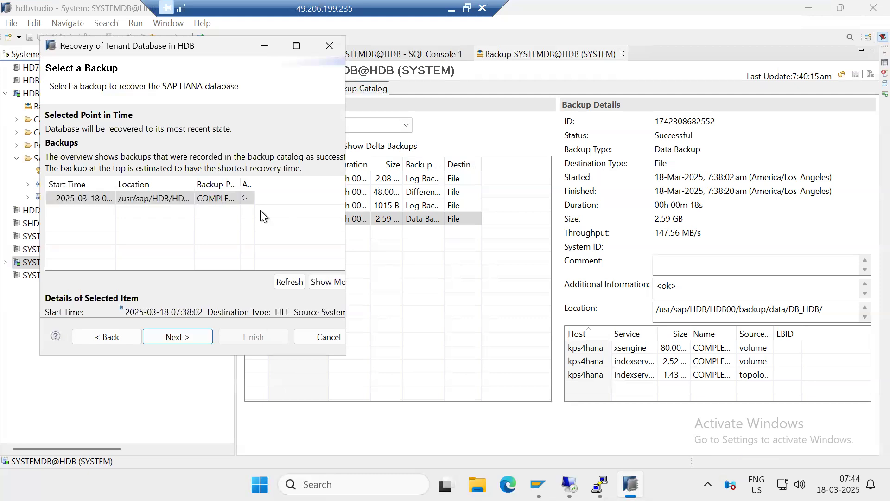
# Accept the listed data backup and log backup location, keep delta backups enabled, and choose to initialize the log area
pyautogui.click(160, 339)
pyautogui.click(197, 221)
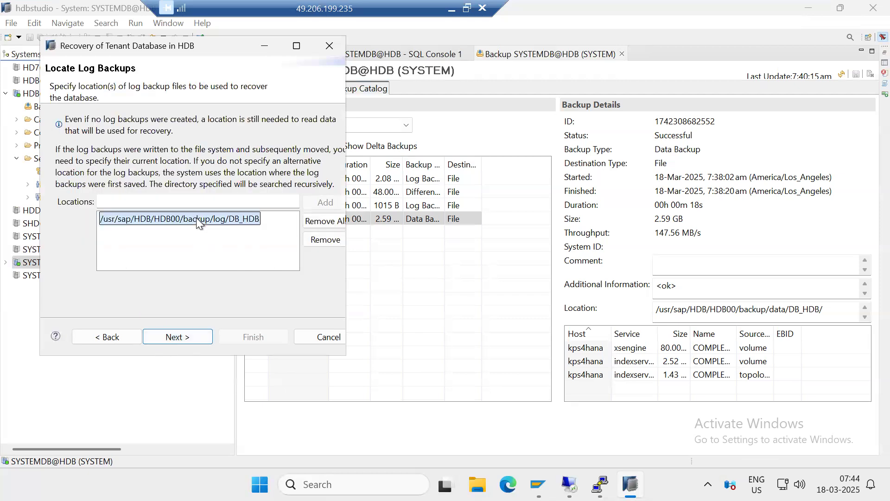
pyautogui.click(174, 337)
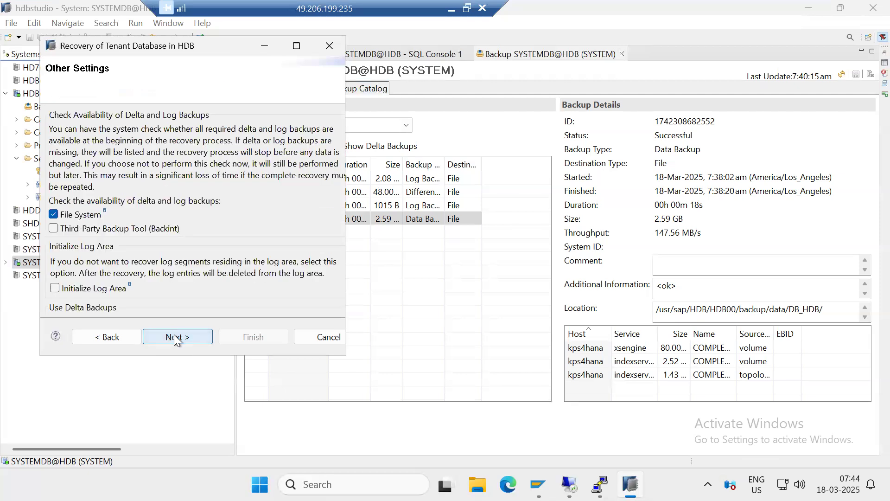
pyautogui.scroll(-3, 104, 274)
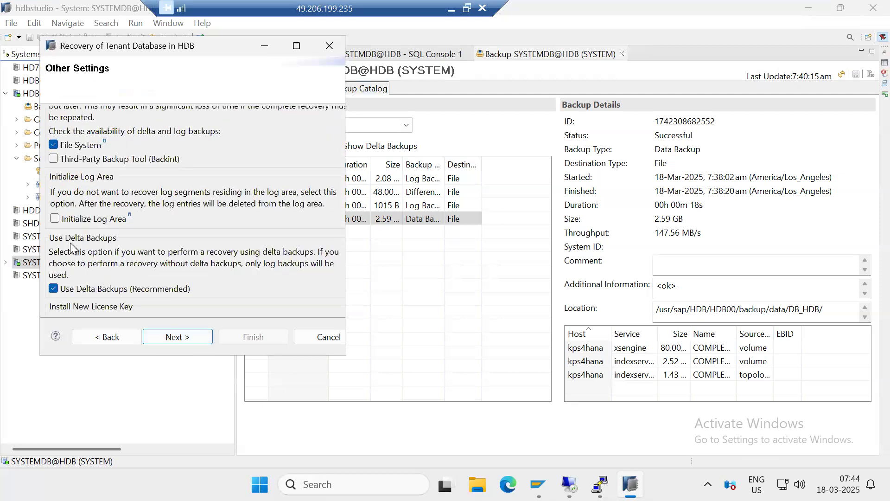
pyautogui.click(176, 335)
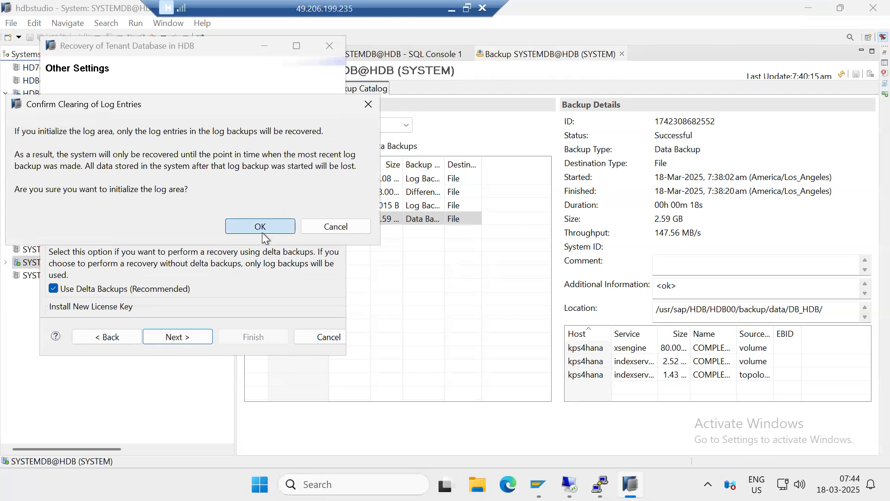
pyautogui.click(263, 232)
# Run the recovery of tenant database HDB@HDB and close the recovery execution summary when it finishes
pyautogui.click(183, 333)
pyautogui.click(228, 338)
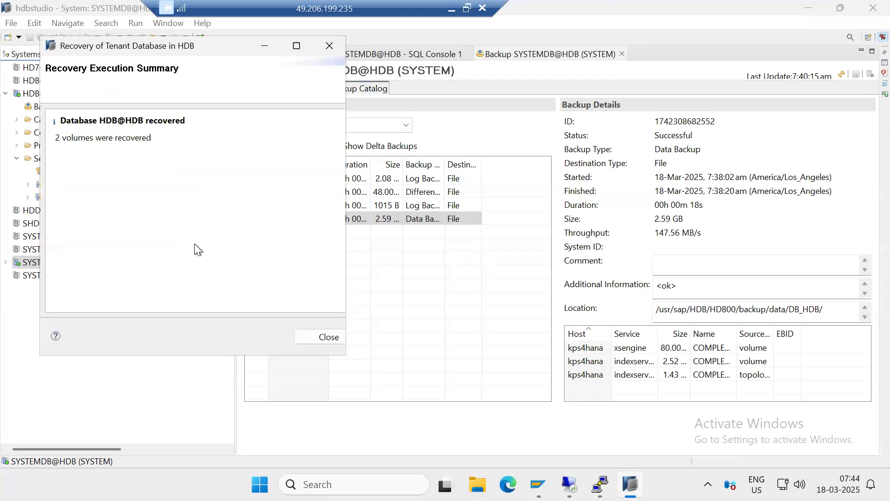
pyautogui.click(316, 337)
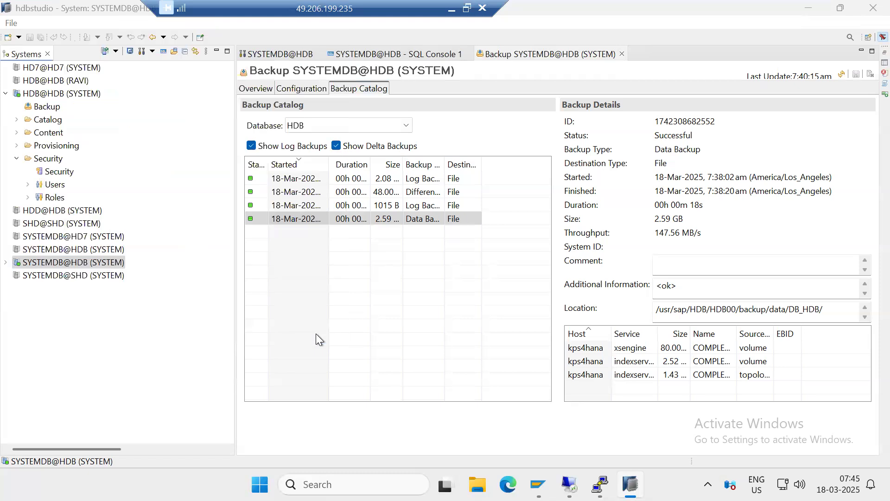
# Refresh the users of HDB@HDB, check the entry directly below DBACOCKPIT, and collapse the user list
pyautogui.rightClick(42, 268)
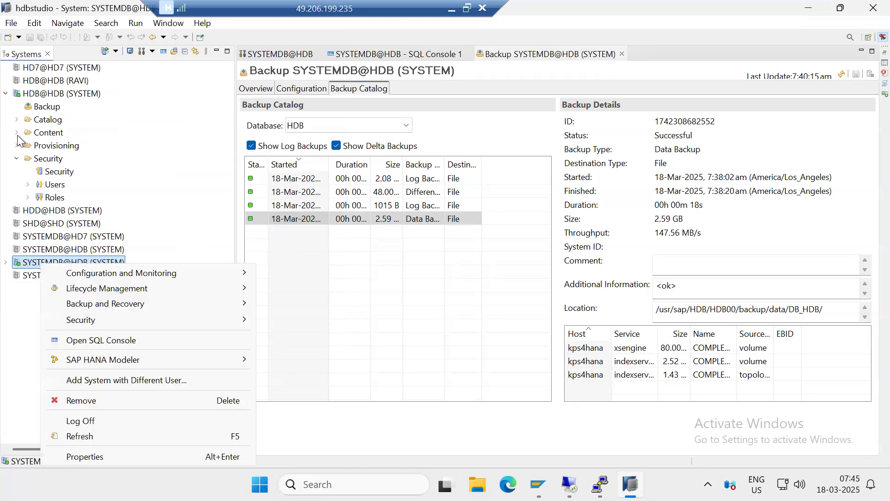
pyautogui.click(28, 184)
pyautogui.click(51, 184)
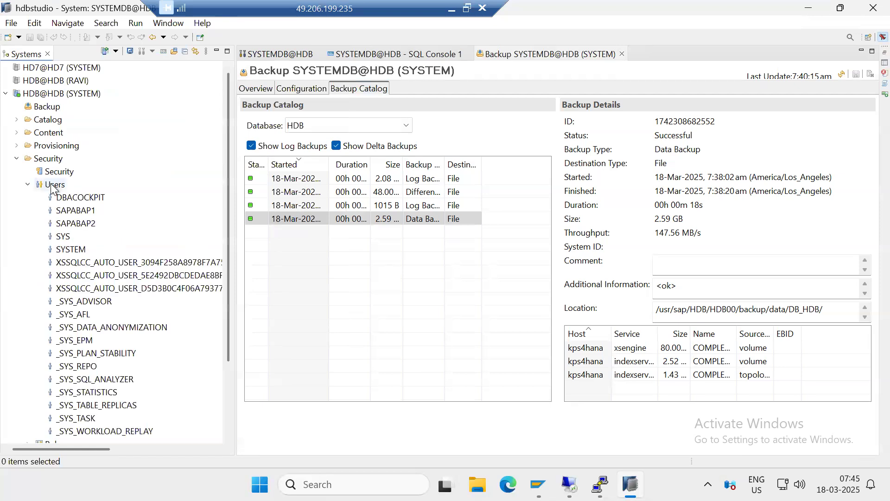
pyautogui.rightClick(51, 184)
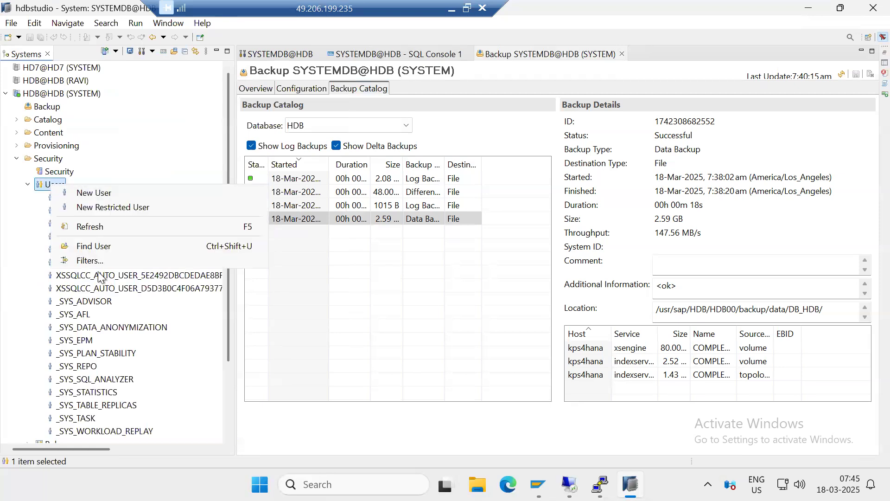
pyautogui.click(84, 226)
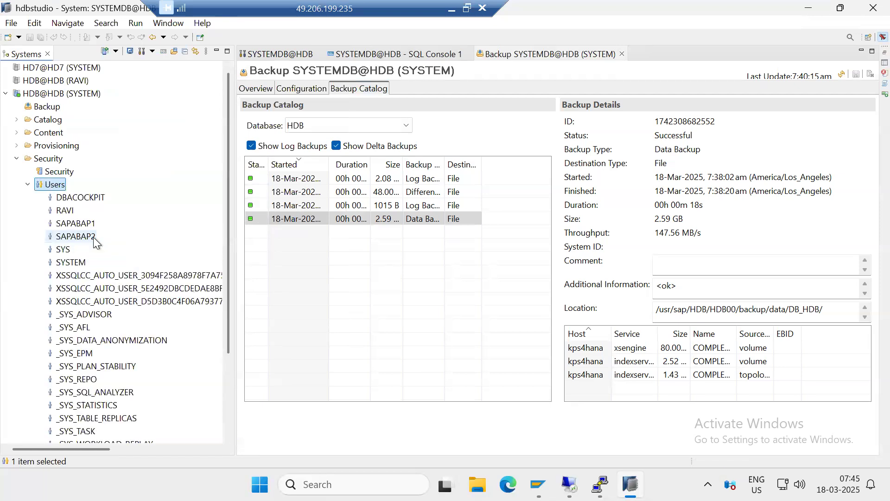
pyautogui.click(71, 211)
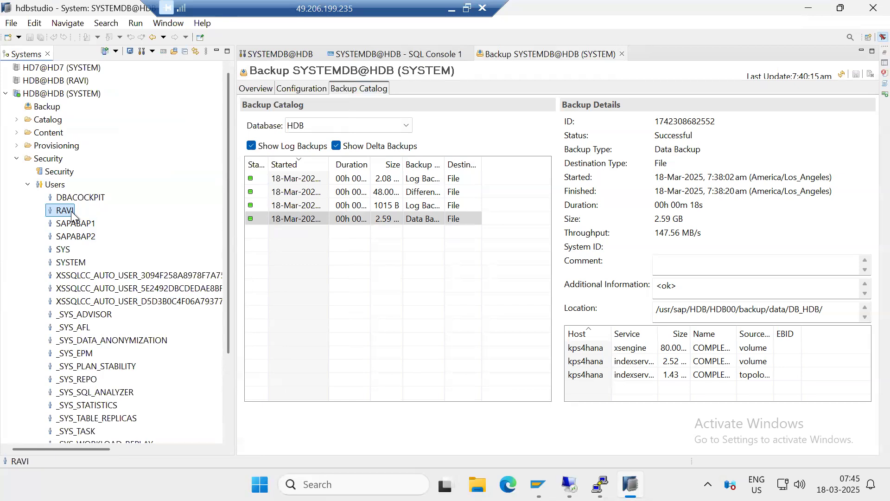
pyautogui.click(28, 184)
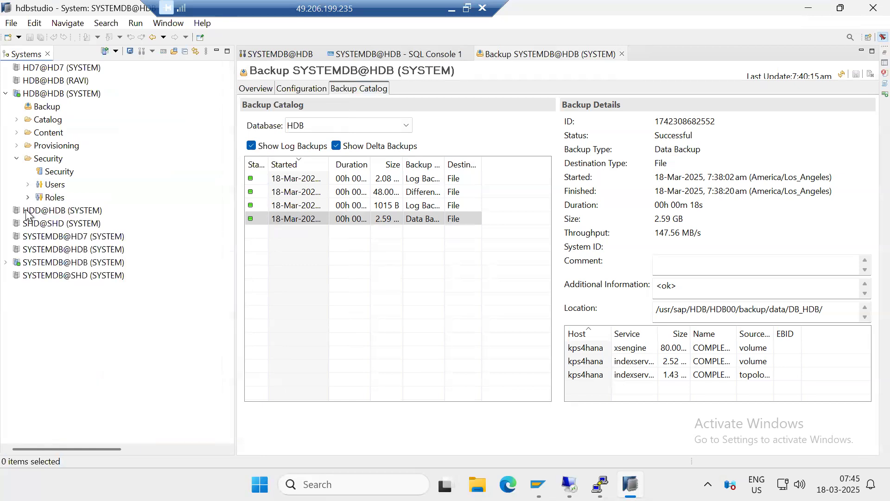
# Start another tenant database recovery from SYSTEMDB@HDB and choose HDB as the database to recover
pyautogui.click(44, 262)
pyautogui.rightClick(44, 262)
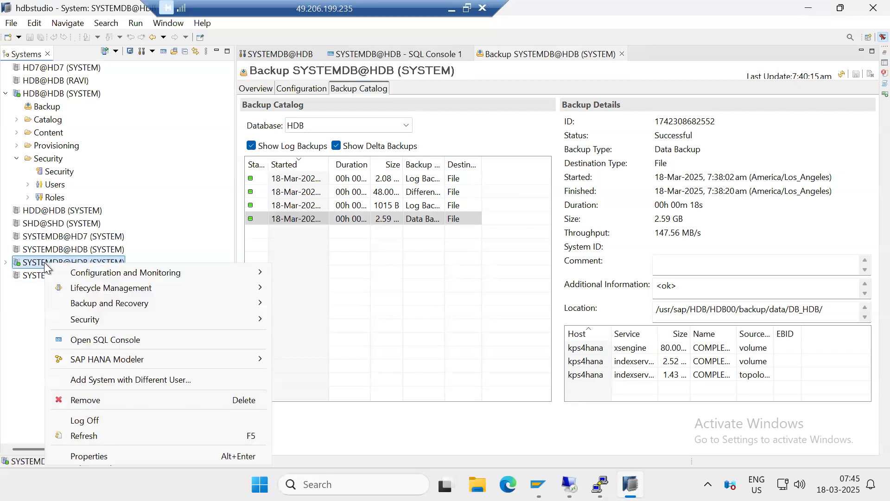
pyautogui.moveTo(205, 304)
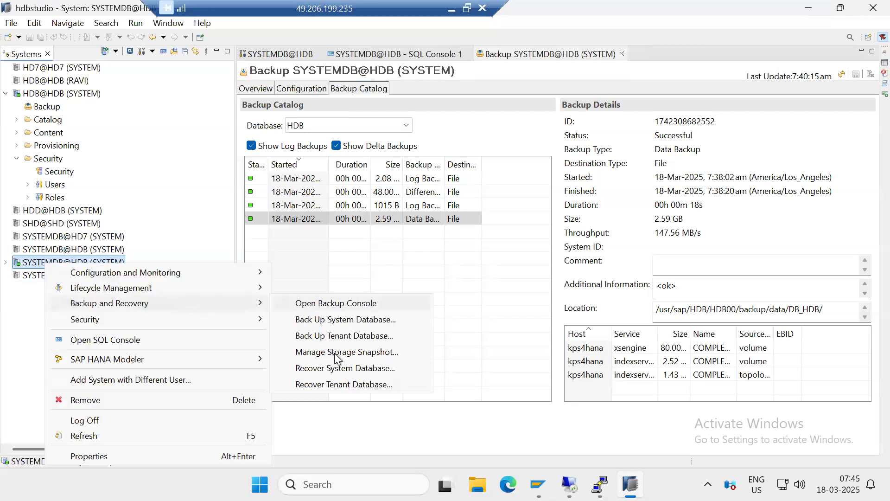
pyautogui.click(338, 385)
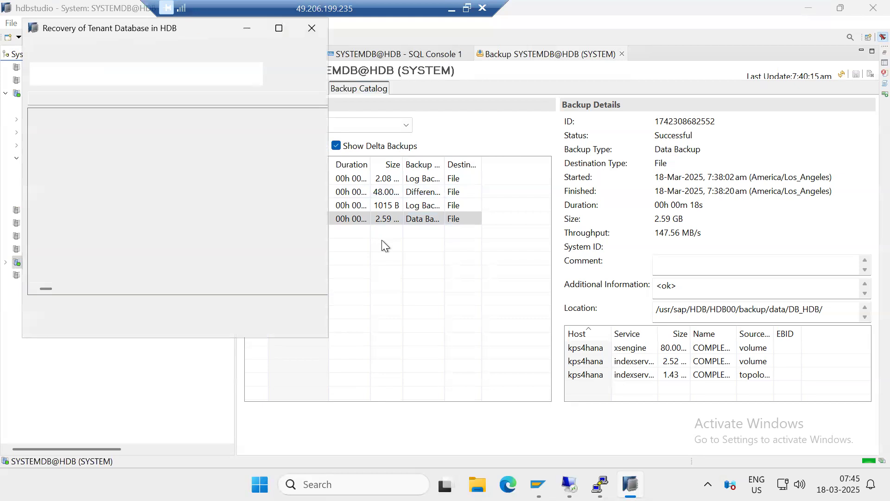
pyautogui.click(62, 116)
pyautogui.click(170, 317)
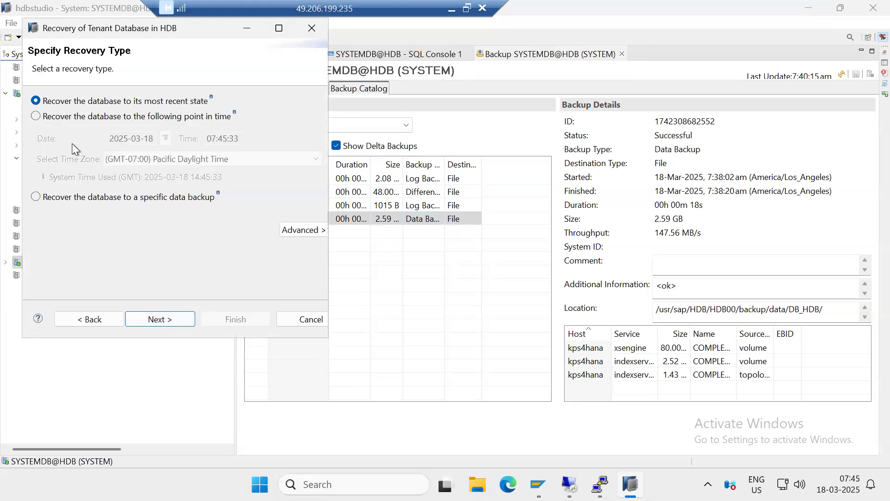
pyautogui.click(77, 118)
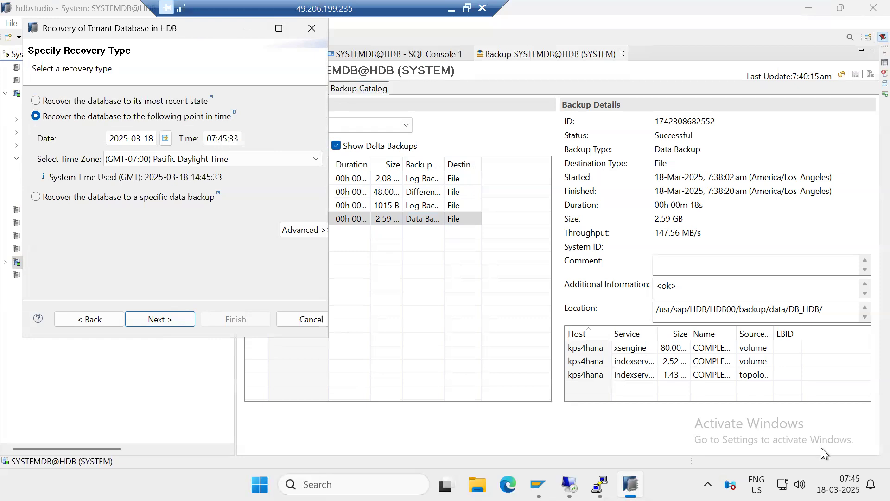
pyautogui.click(218, 142)
pyautogui.moveTo(219, 142); pyautogui.dragTo(226, 141)
pyautogui.write('30')
pyautogui.click(175, 318)
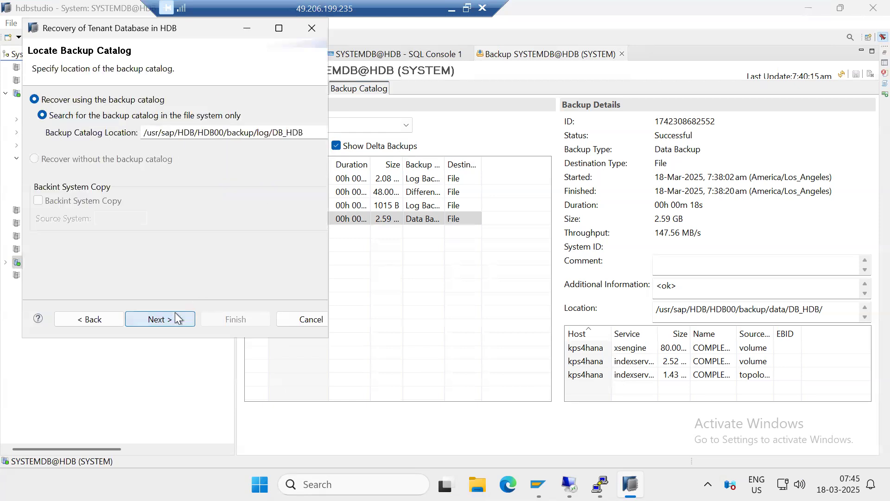
pyautogui.click(175, 315)
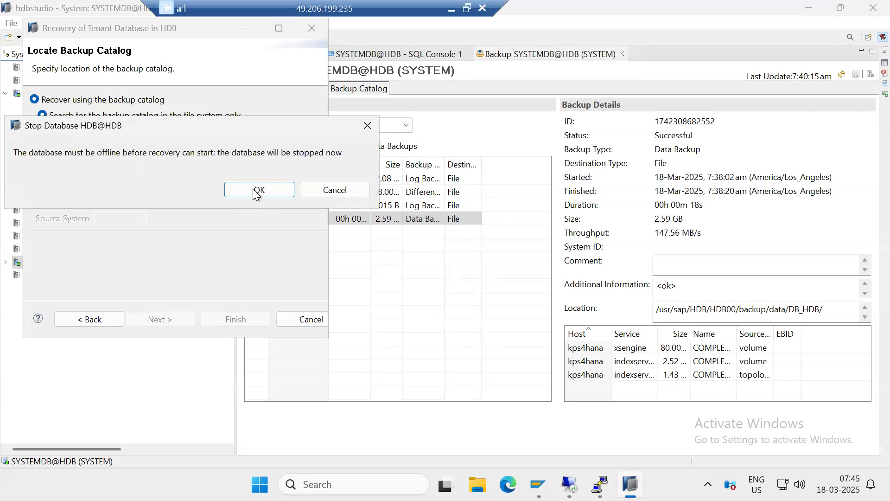
pyautogui.click(256, 192)
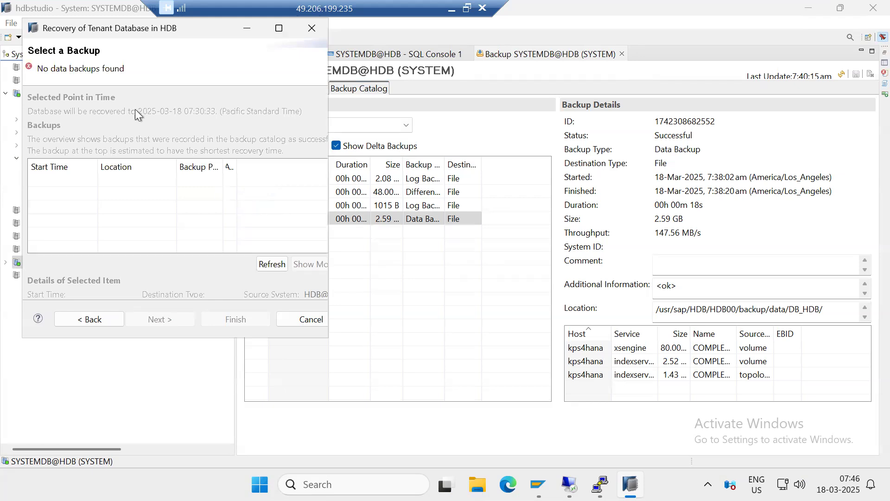
# Return to the recovery type settings, set the recovery time to 07:40:33, and continue to the backup selection
pyautogui.moveTo(61, 74); pyautogui.dragTo(100, 74)
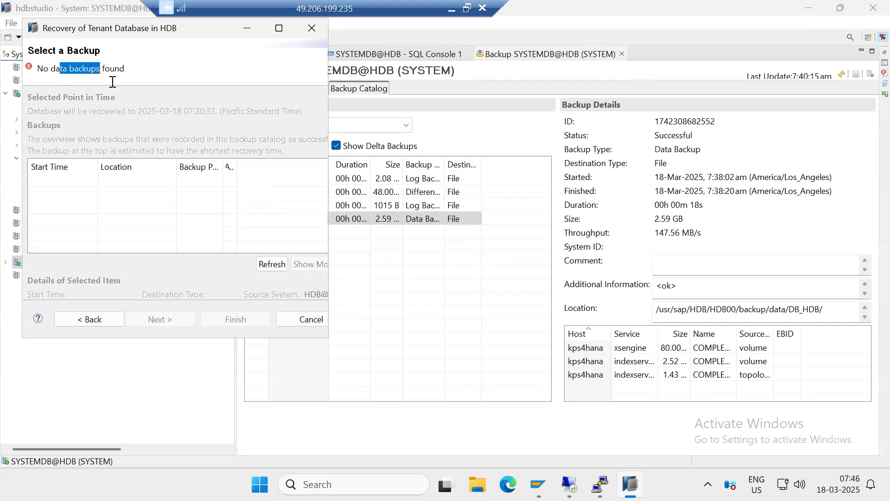
pyautogui.click(98, 317)
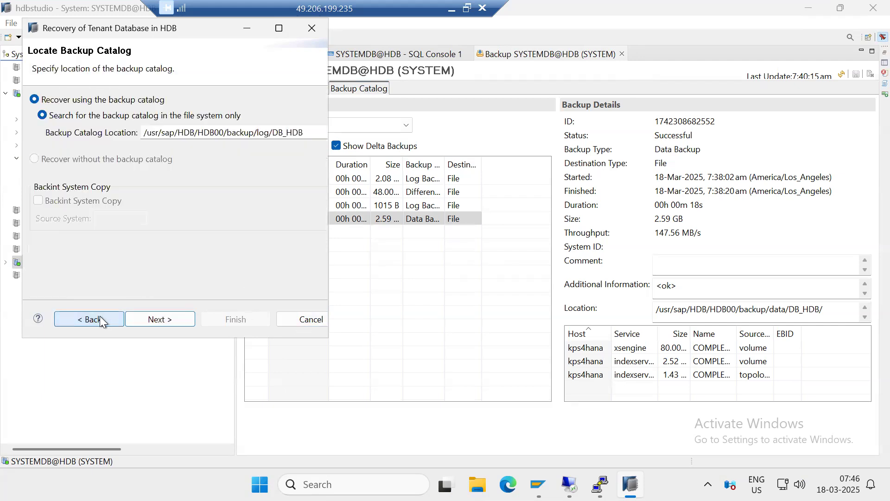
pyautogui.click(90, 319)
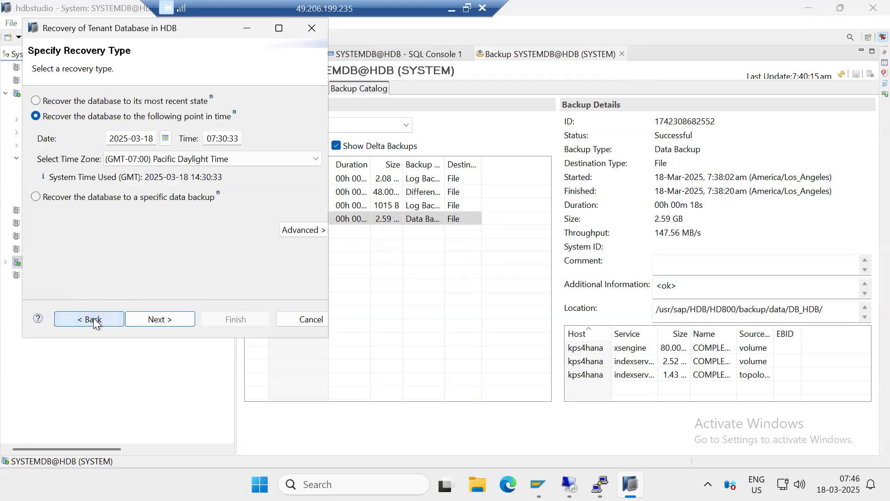
pyautogui.click(227, 139)
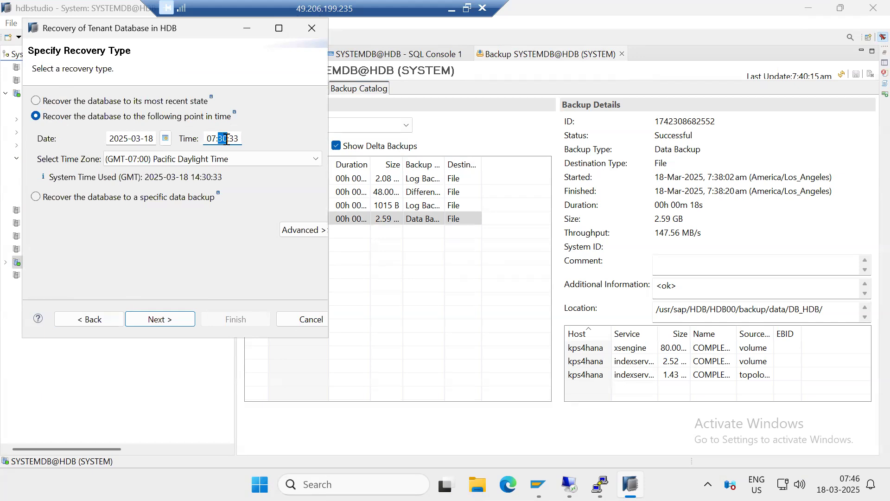
pyautogui.write('40')
pyautogui.click(166, 318)
pyautogui.click(162, 316)
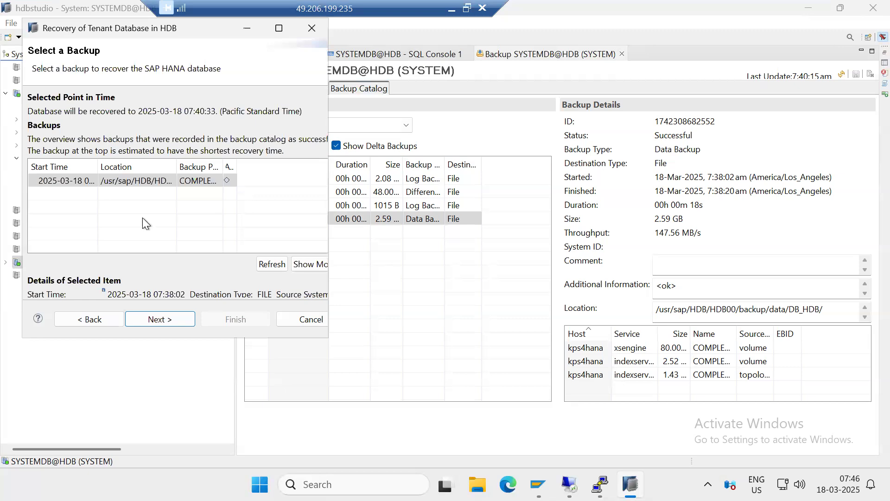
# Try to recover HDB@HDB from the 07:38:02 data backup using the existing log backup location, without initializing the log area
pyautogui.click(719, 179)
pyautogui.moveTo(718, 180); pyautogui.dragTo(725, 179)
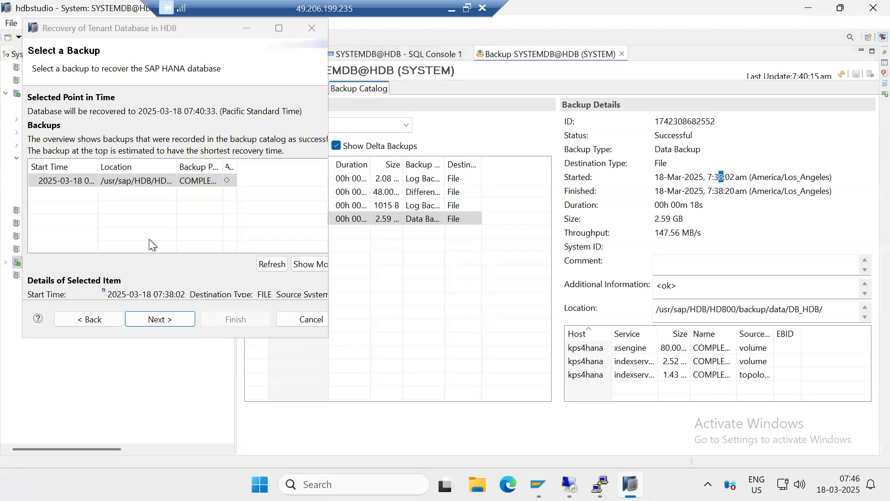
pyautogui.click(161, 319)
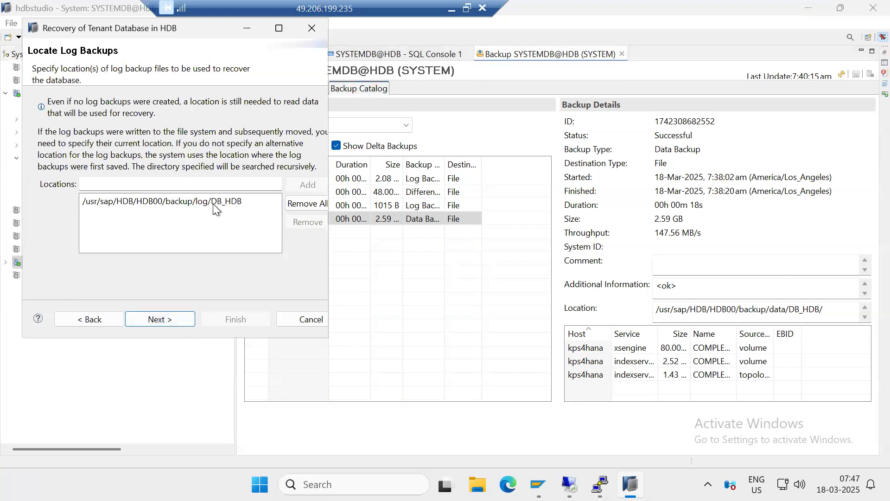
pyautogui.click(212, 202)
pyautogui.click(158, 319)
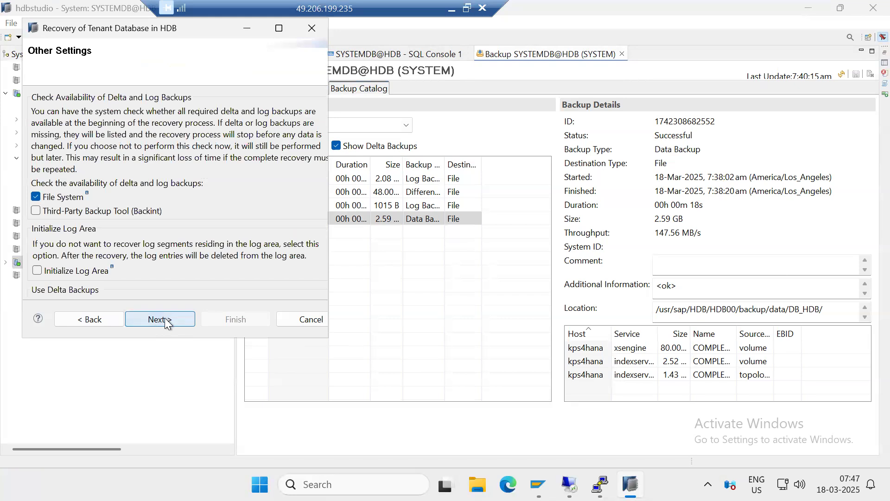
pyautogui.click(163, 318)
pyautogui.click(239, 319)
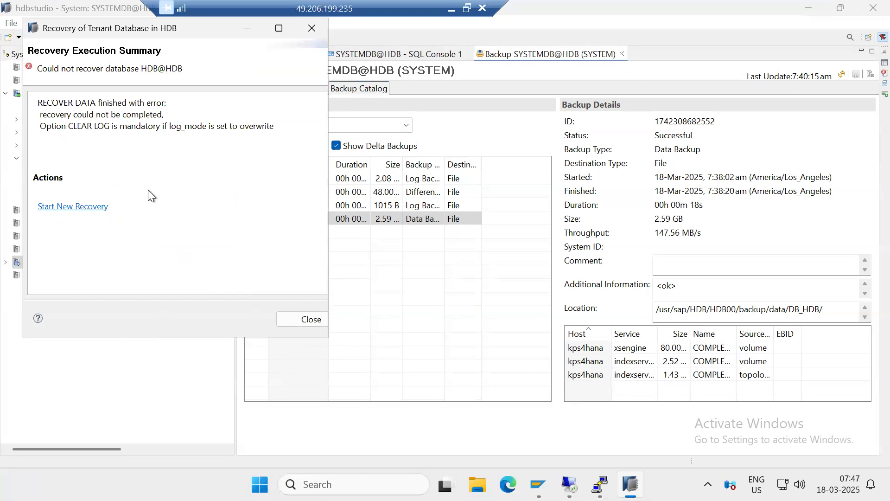
pyautogui.moveTo(162, 126); pyautogui.dragTo(239, 126)
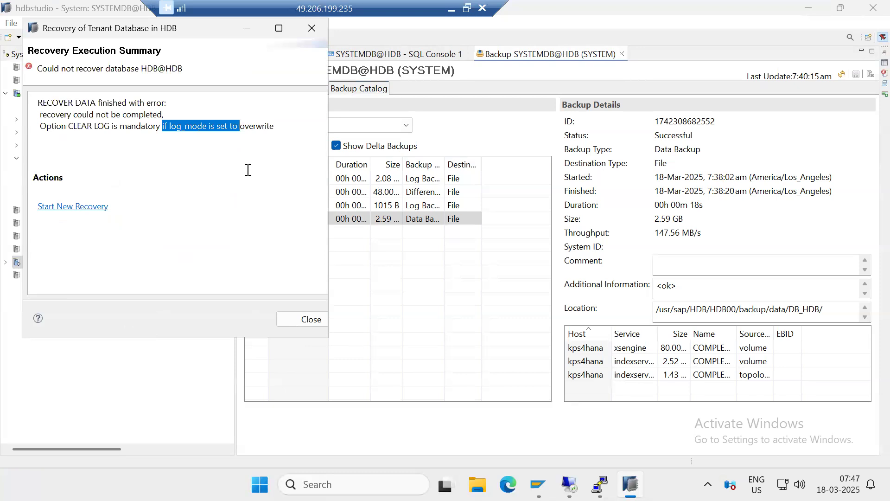
pyautogui.click(82, 206)
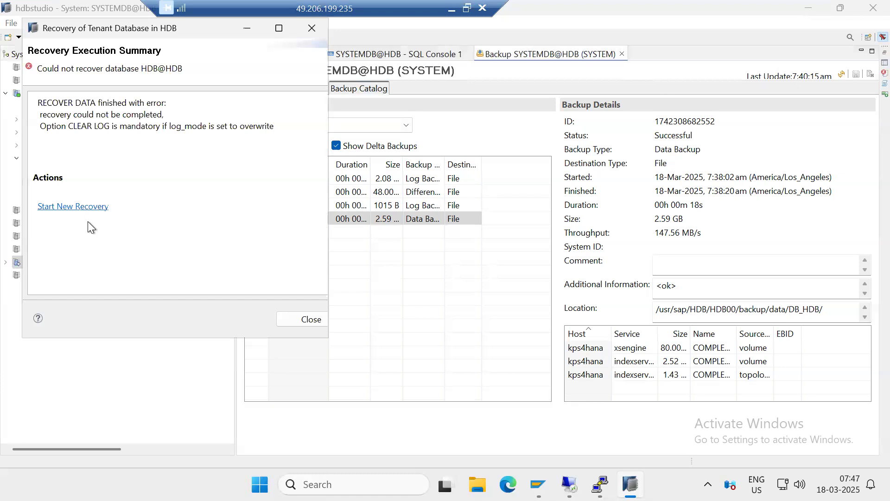
pyautogui.click(73, 208)
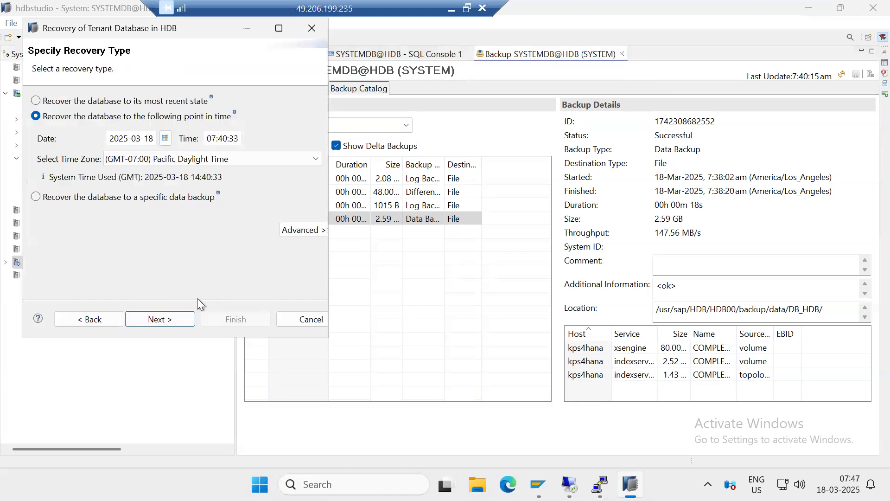
pyautogui.click(176, 316)
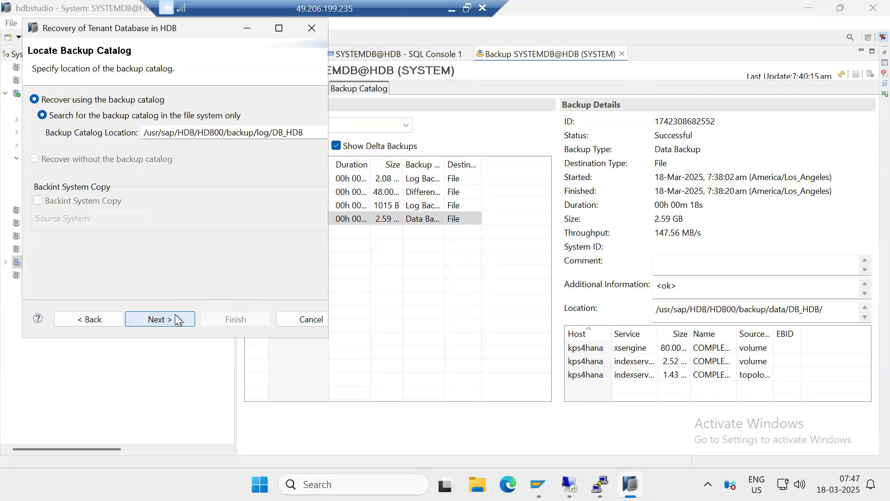
pyautogui.click(175, 318)
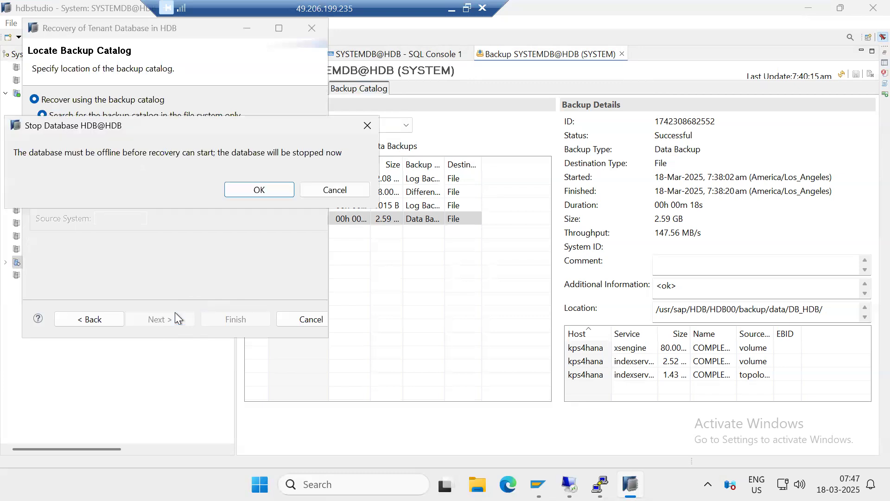
pyautogui.click(274, 190)
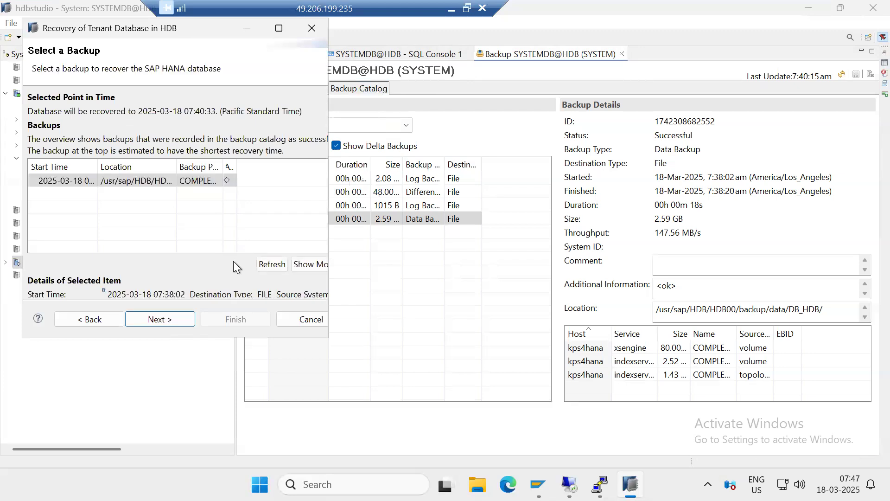
pyautogui.click(176, 318)
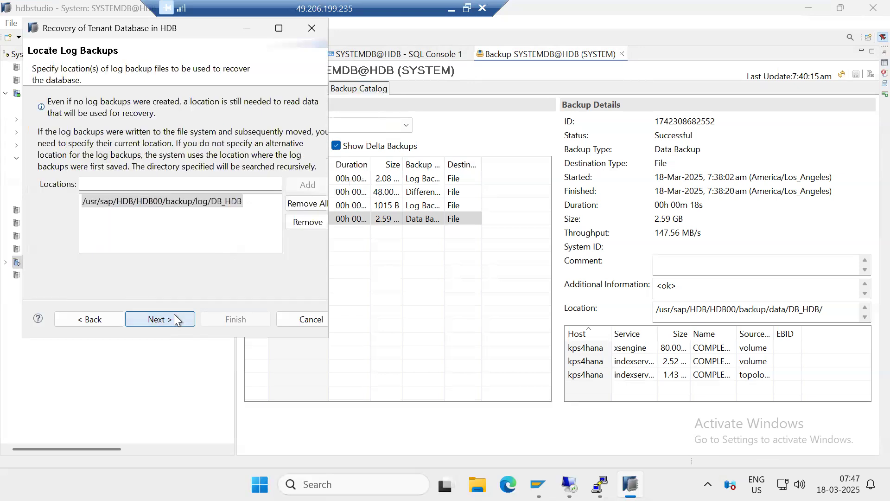
pyautogui.click(175, 319)
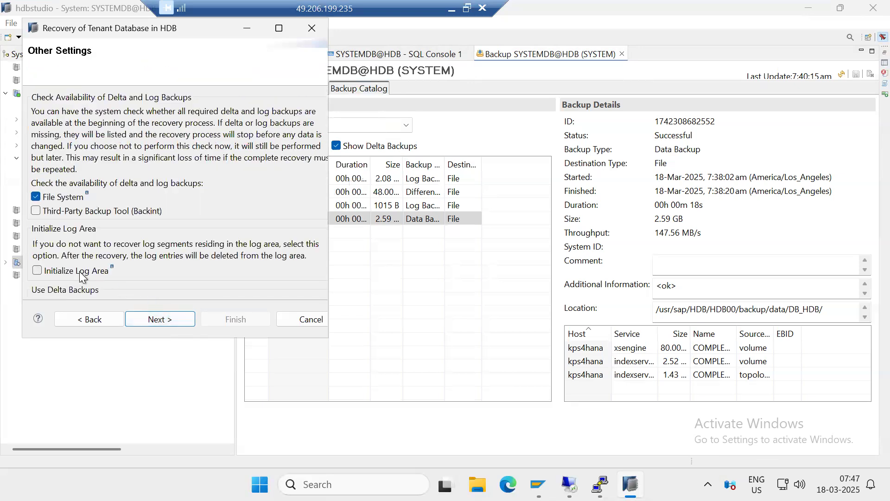
pyautogui.click(37, 271)
pyautogui.click(260, 209)
pyautogui.scroll(-5, 180, 244)
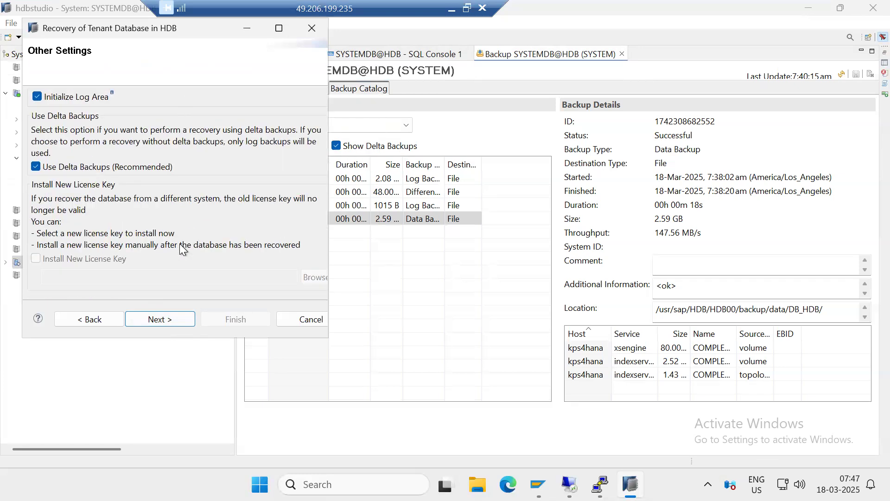
pyautogui.scroll(-2, 182, 249)
pyautogui.click(177, 318)
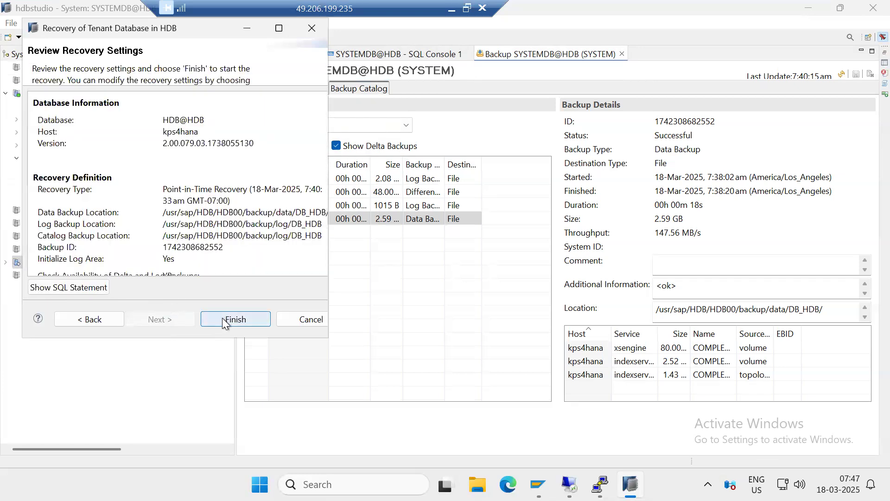
pyautogui.click(223, 320)
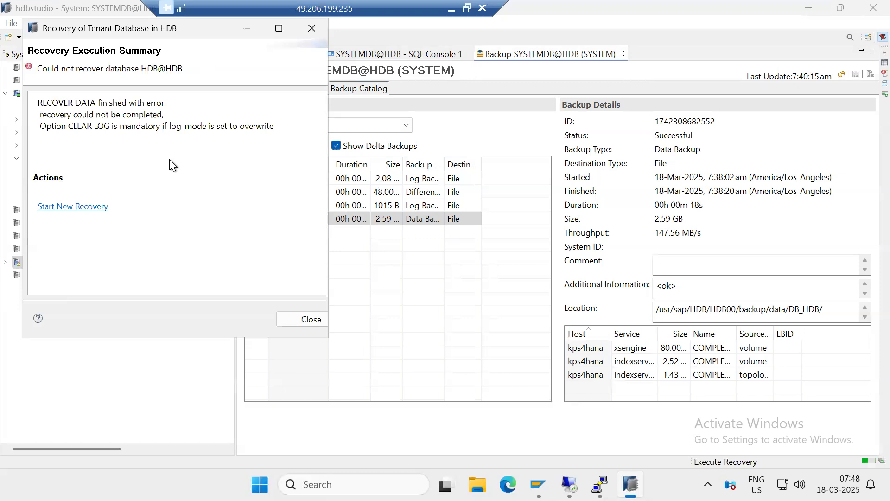
pyautogui.moveTo(210, 126); pyautogui.dragTo(270, 129)
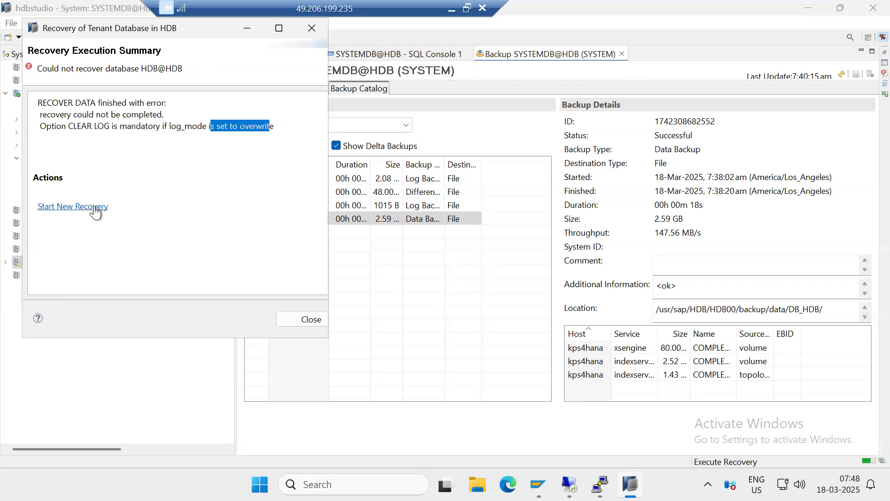
pyautogui.click(239, 127)
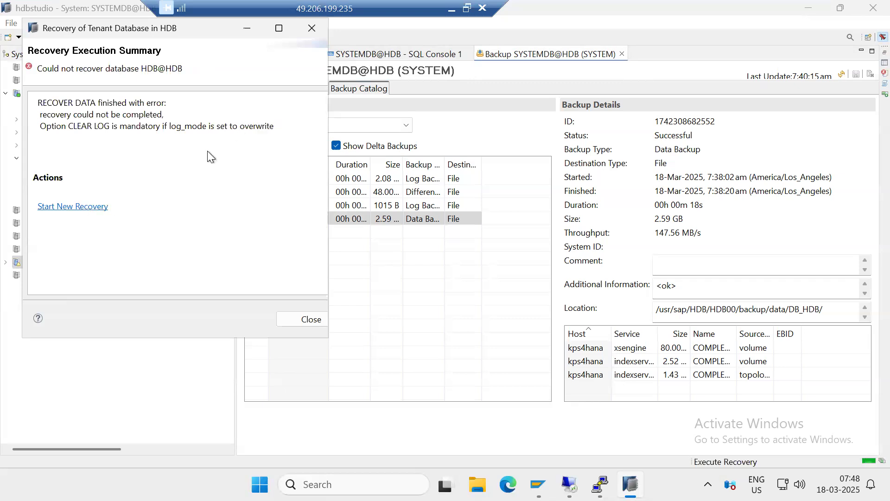
# Start a new recovery of HDB to a specific data backup, without using the backup catalog
pyautogui.click(69, 210)
pyautogui.click(68, 209)
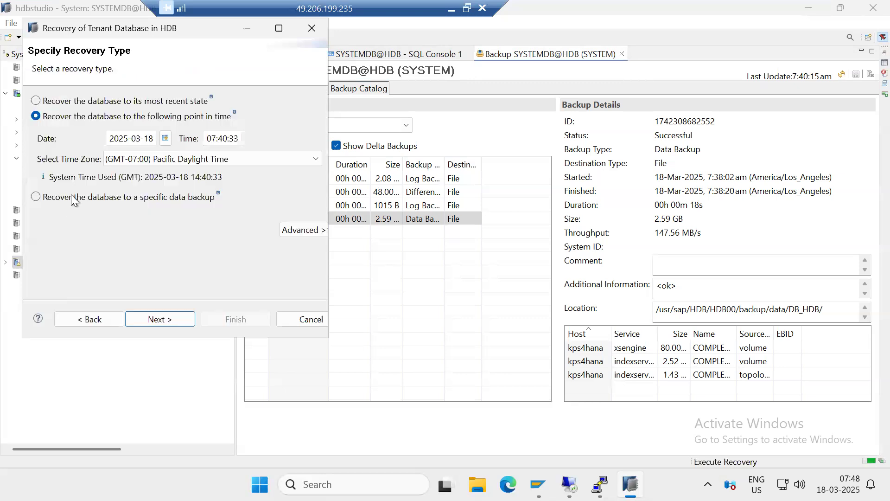
pyautogui.click(73, 198)
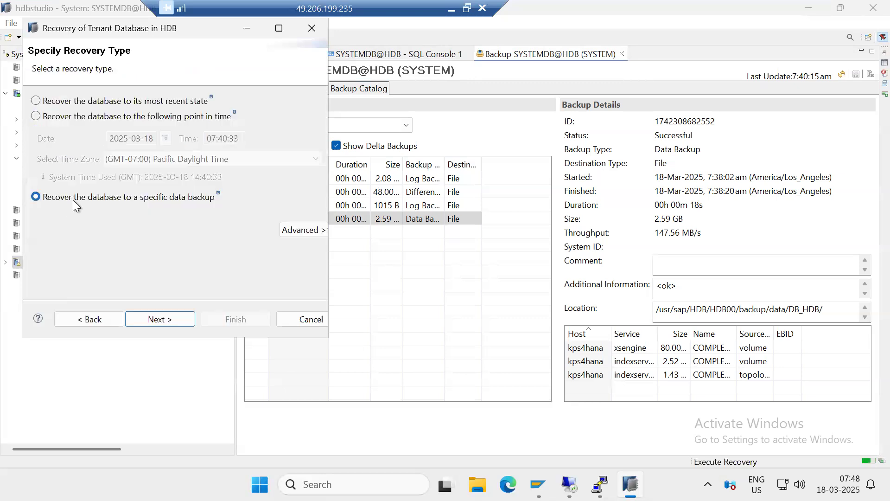
pyautogui.click(173, 317)
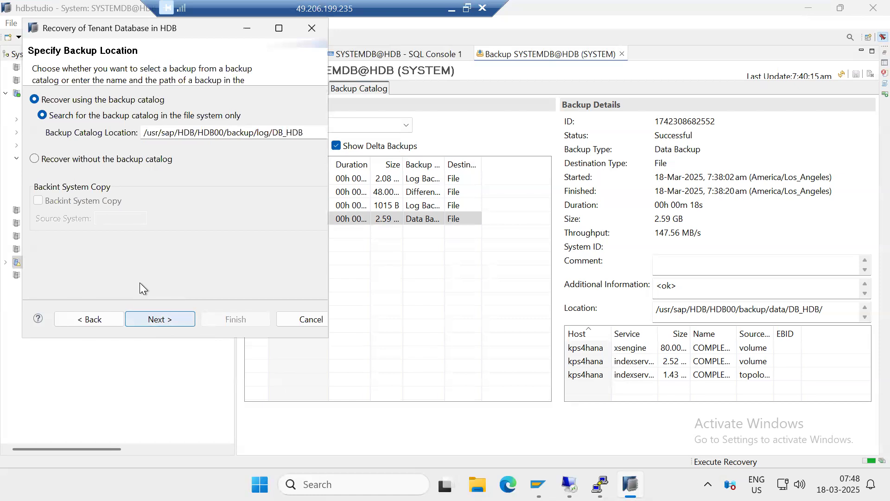
pyautogui.click(78, 160)
pyautogui.click(159, 320)
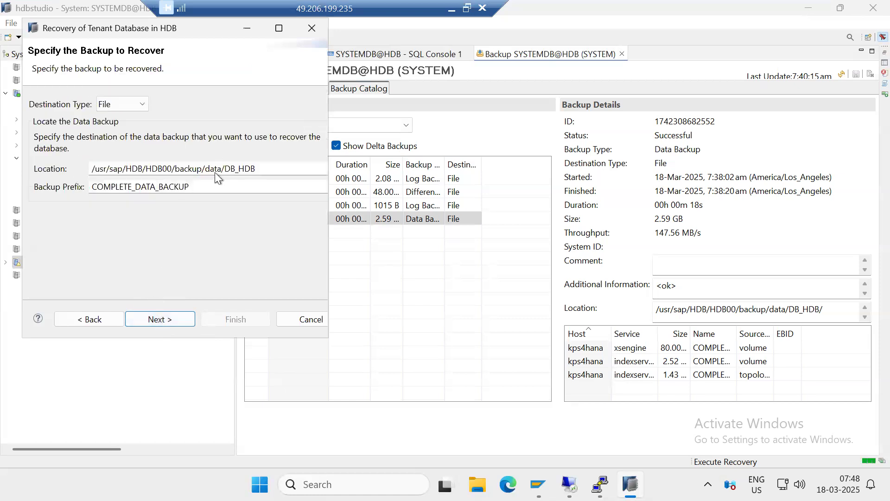
# Recover HDB@HDB from the COMPLETE_DATA_BACKUP file backup in /usr/sap/HDB/HDB00/backup/data/DB_HDB, allowing the database to be stopped
pyautogui.moveTo(255, 174); pyautogui.dragTo(80, 166)
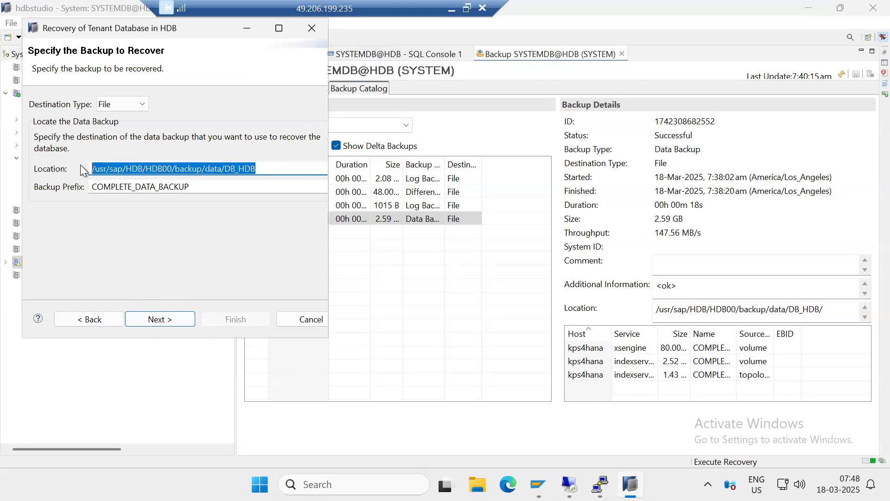
pyautogui.click(159, 319)
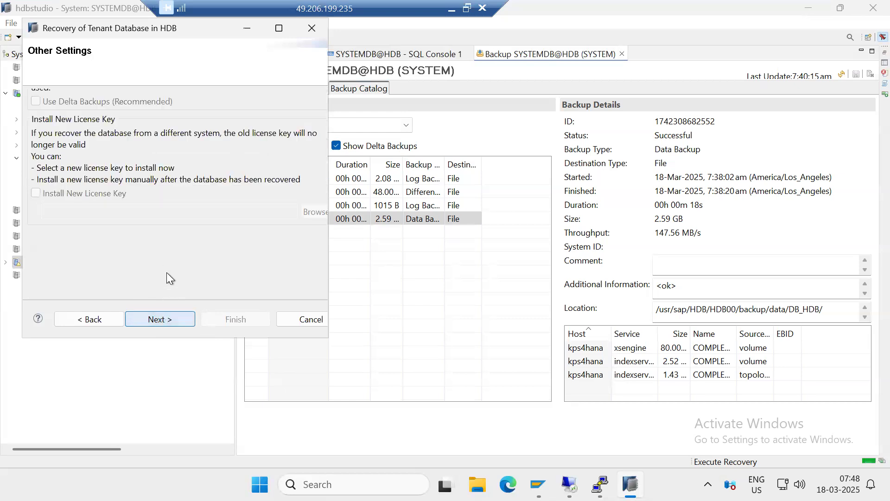
pyautogui.click(171, 318)
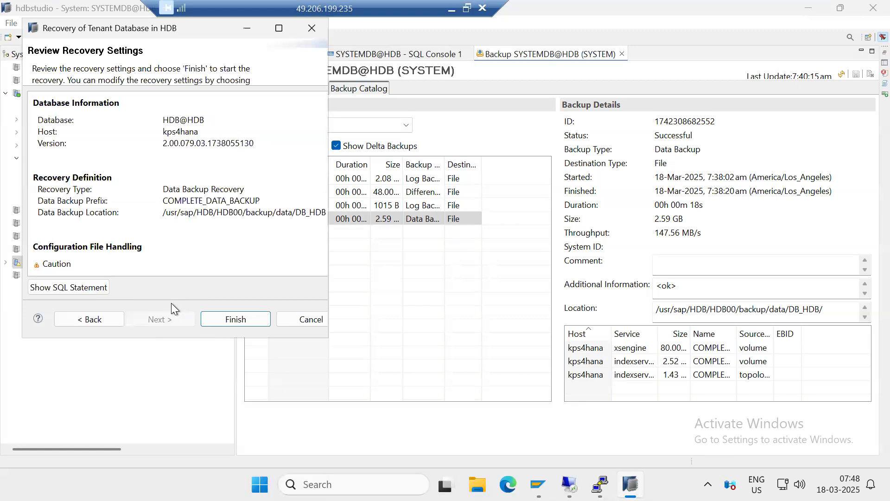
pyautogui.click(217, 320)
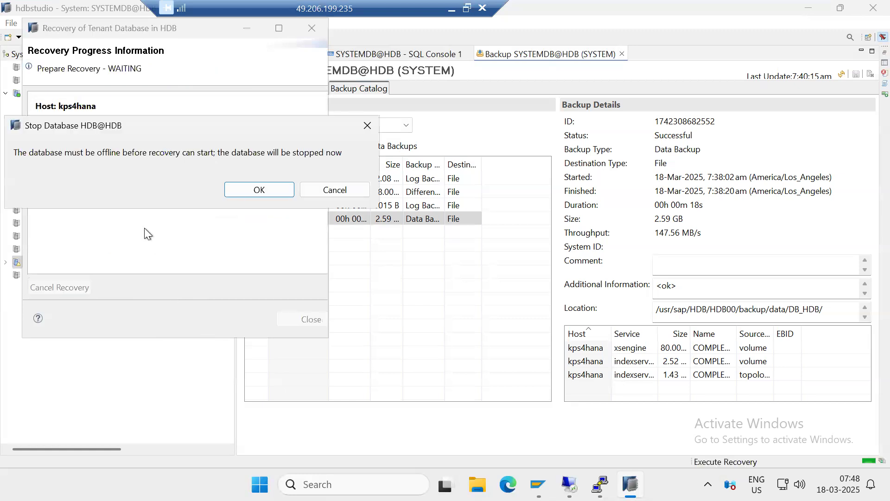
pyautogui.click(255, 188)
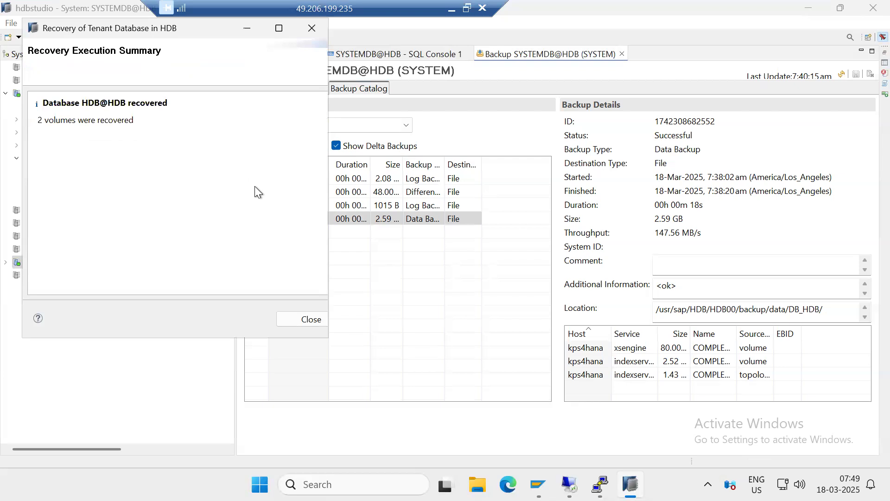
pyautogui.moveTo(49, 120); pyautogui.dragTo(108, 120)
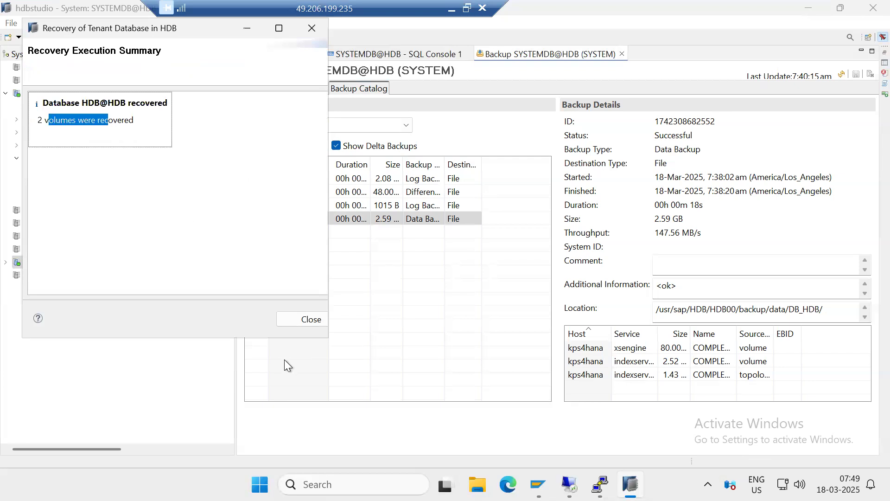
pyautogui.click(290, 322)
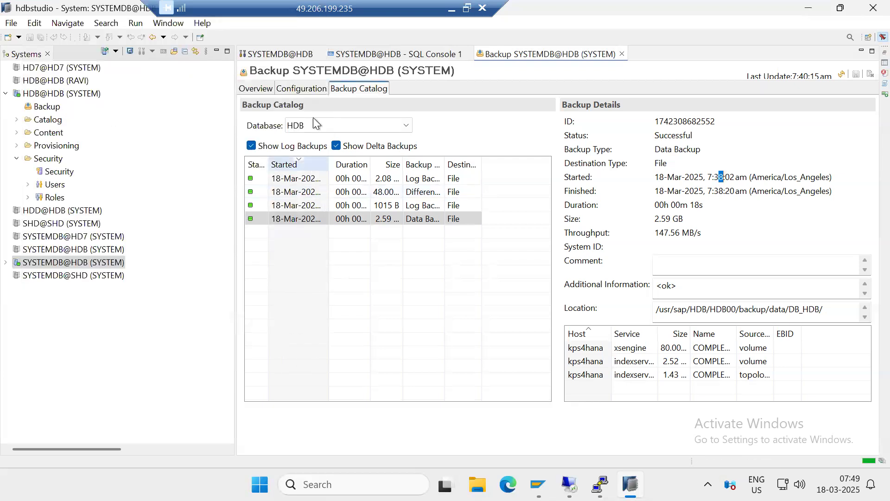
# Reload the backup catalog of database HDB and examine the start time of its data backup
pyautogui.click(291, 90)
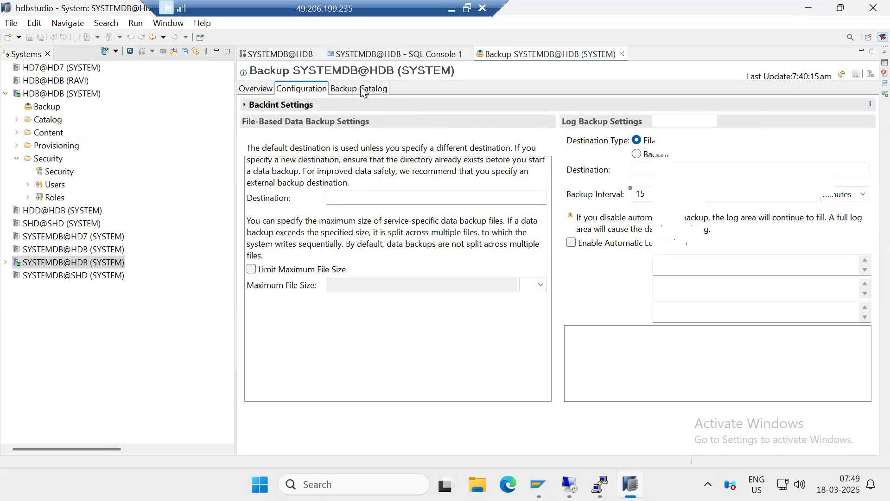
pyautogui.click(363, 89)
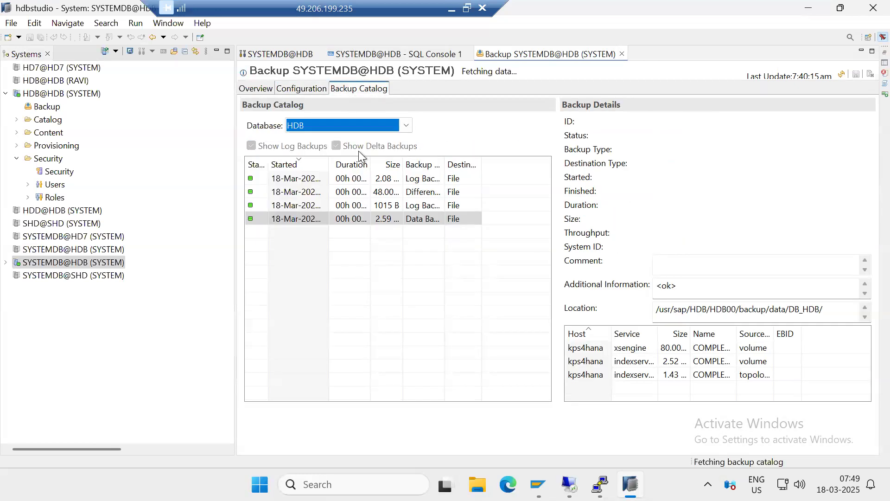
pyautogui.click(373, 218)
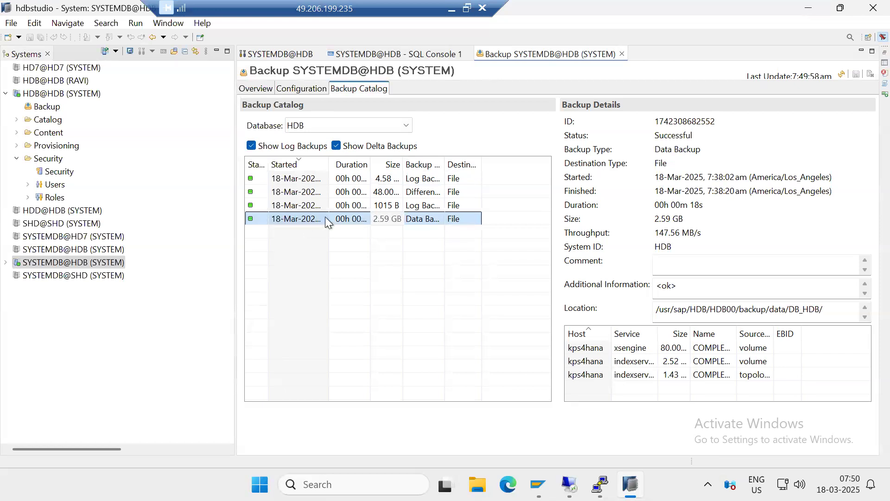
pyautogui.click(711, 171)
pyautogui.moveTo(706, 179); pyautogui.dragTo(739, 187)
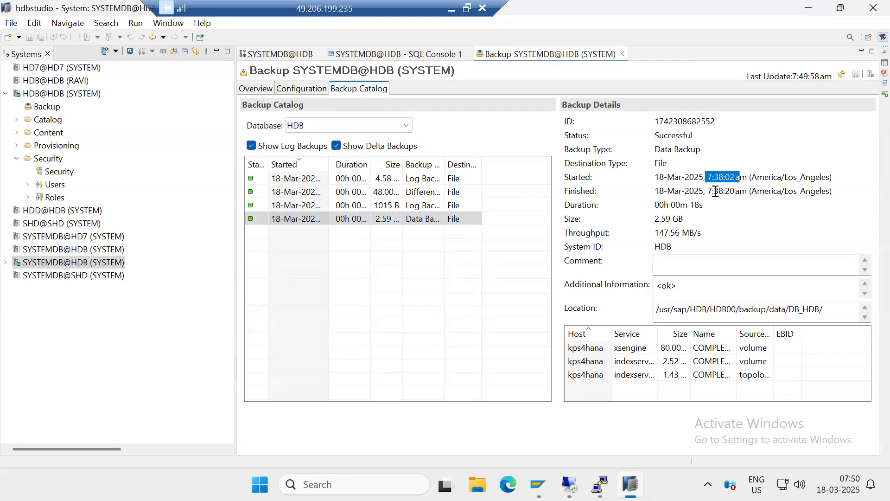
# Review the most-recent-state and point-in-time recovery types offered for tenant database HDB, and leave the wizard without recovering
pyautogui.click(60, 265)
pyautogui.rightClick(61, 265)
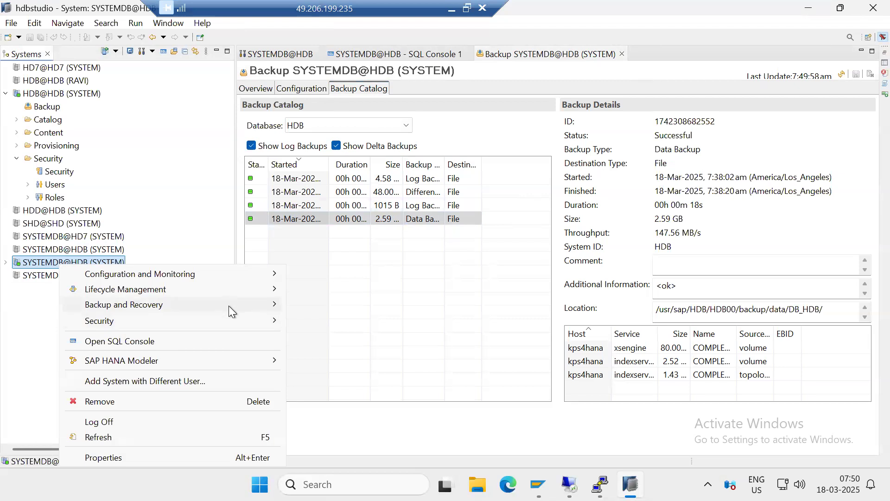
pyautogui.moveTo(230, 305)
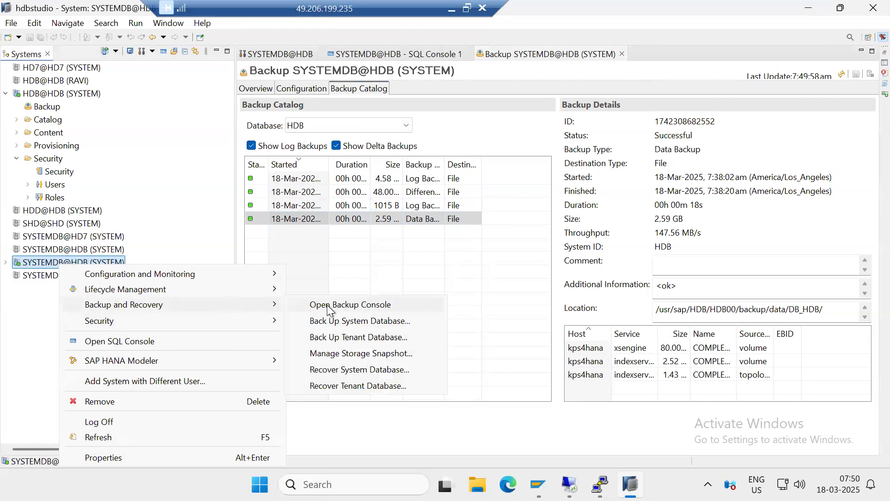
pyautogui.click(351, 387)
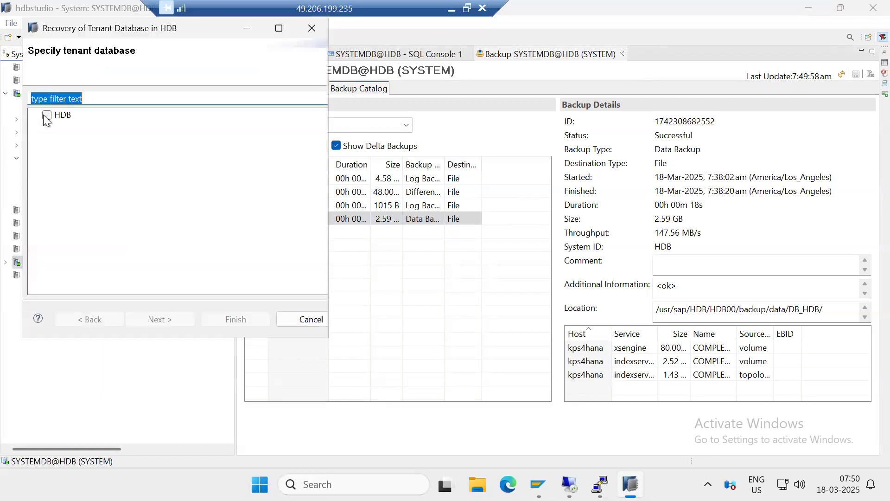
pyautogui.click(47, 116)
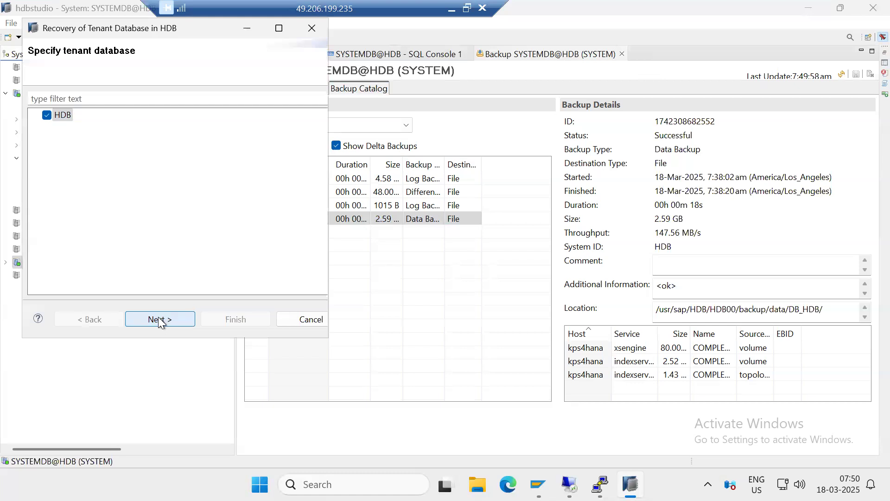
pyautogui.click(159, 320)
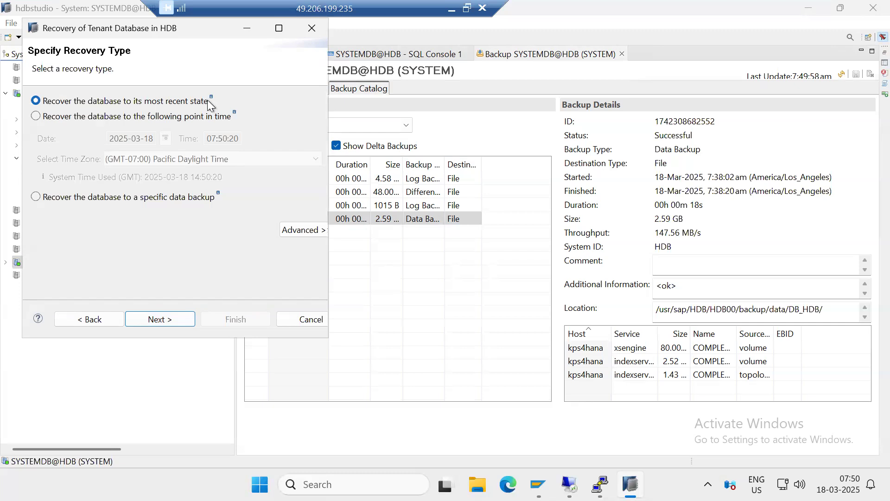
pyautogui.click(149, 118)
pyautogui.click(149, 105)
pyautogui.click(298, 315)
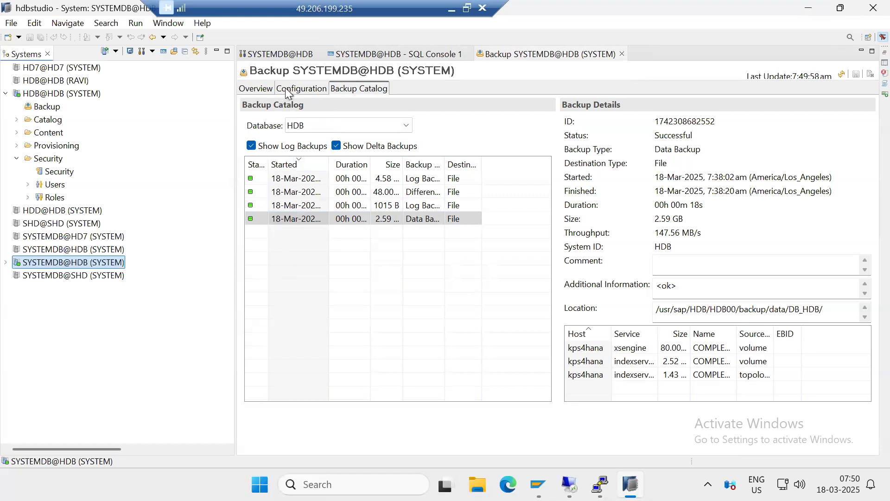
# Check the log backup interval in the SYSTEMDB@HDB backup configuration and disable automatic log backup
pyautogui.click(284, 90)
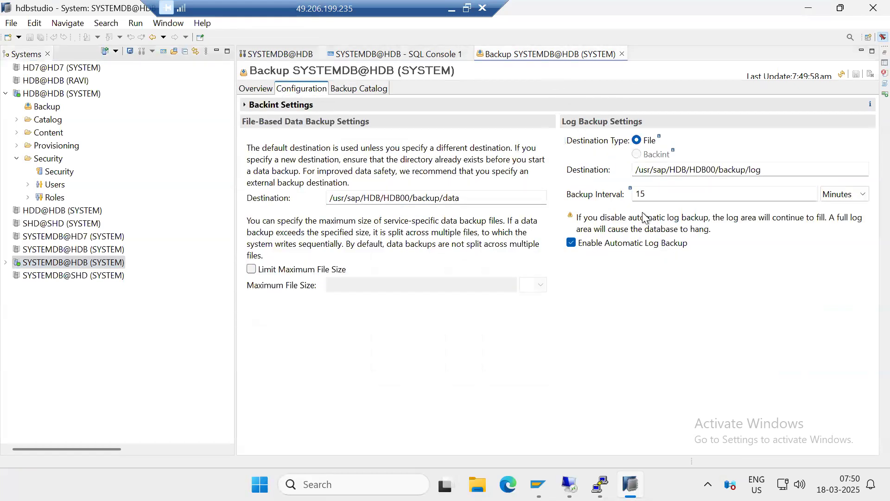
pyautogui.moveTo(653, 198); pyautogui.dragTo(633, 193)
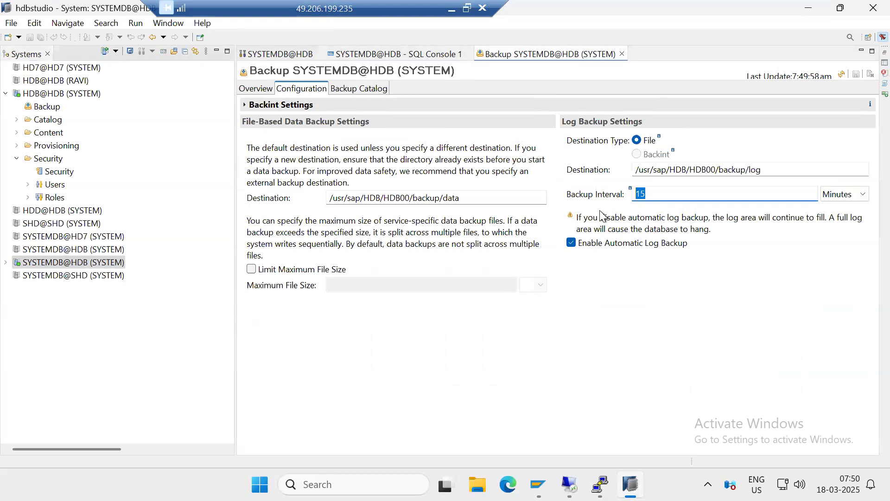
pyautogui.click(577, 245)
pyautogui.click(537, 246)
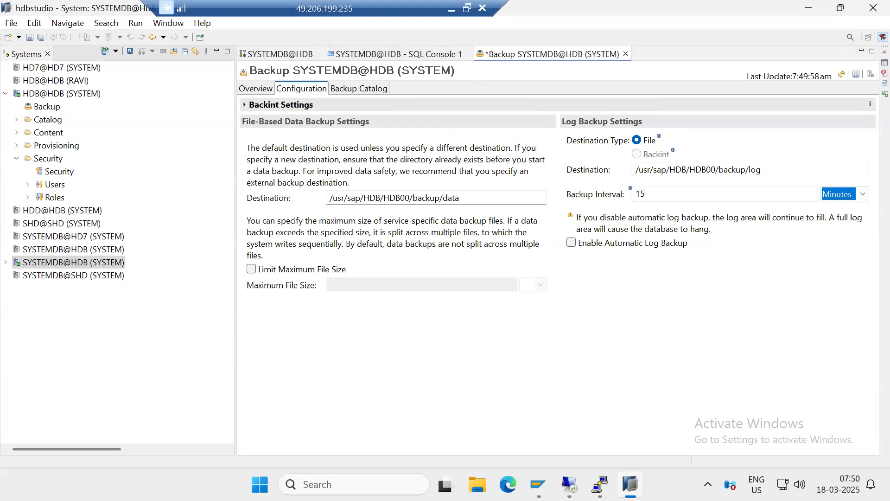
# Examine the DB_HDB backup files listed in the PuTTY terminal and the data backup entry in HDB's backup catalog
pyautogui.click(613, 458)
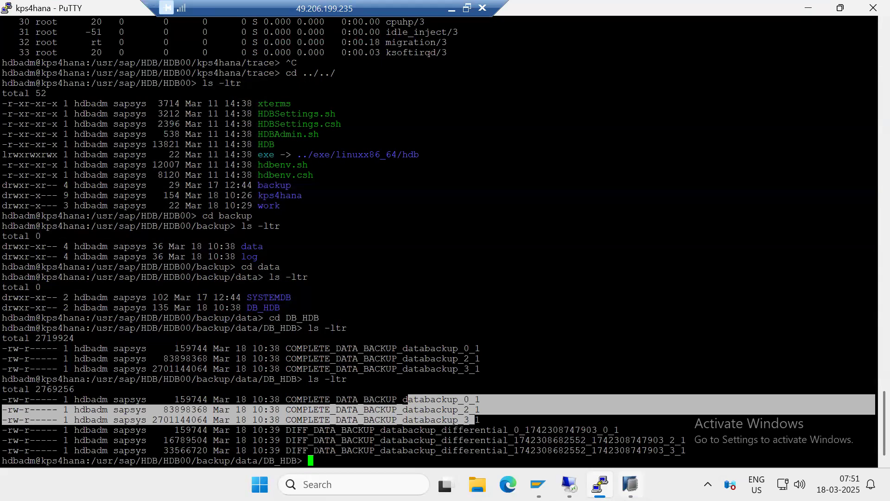
pyautogui.click(631, 484)
pyautogui.click(366, 84)
pyautogui.click(327, 223)
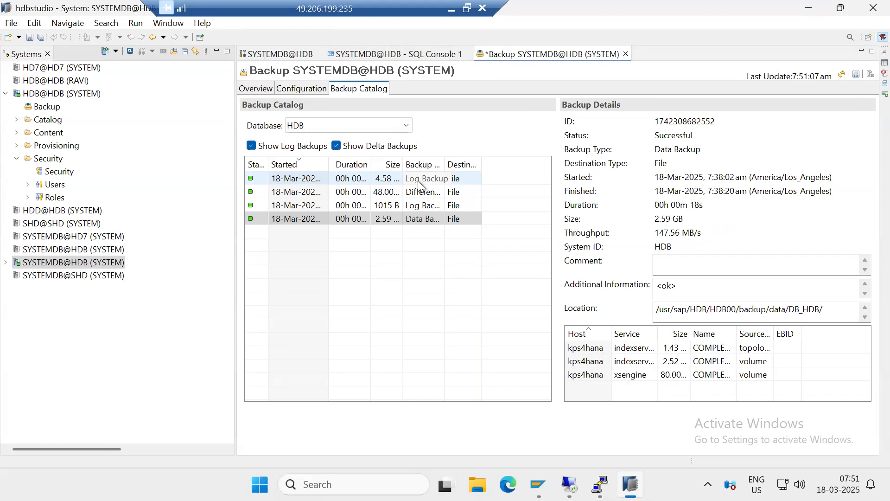
# Review the recovery types offered for tenant database HDB of SYSTEMDB@HDB, and leave the recovery wizard without recovering
pyautogui.click(63, 264)
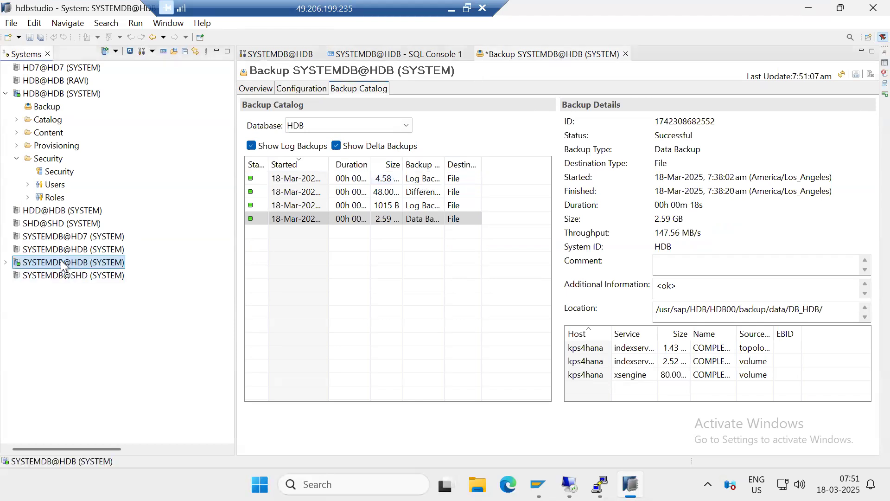
pyautogui.rightClick(62, 264)
pyautogui.moveTo(271, 302)
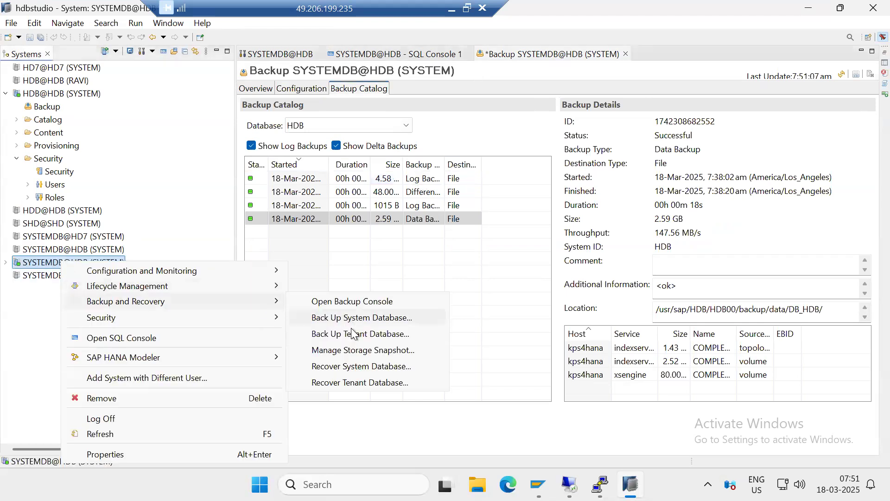
pyautogui.click(363, 383)
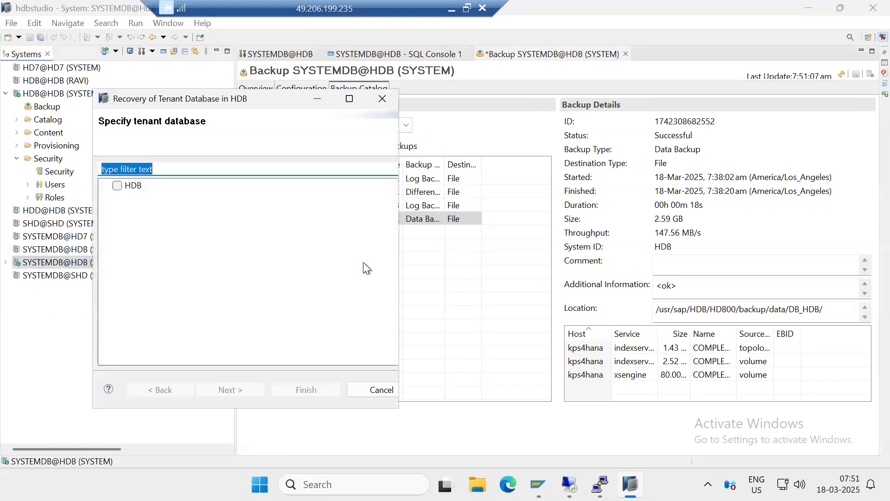
pyautogui.click(120, 187)
pyautogui.click(241, 388)
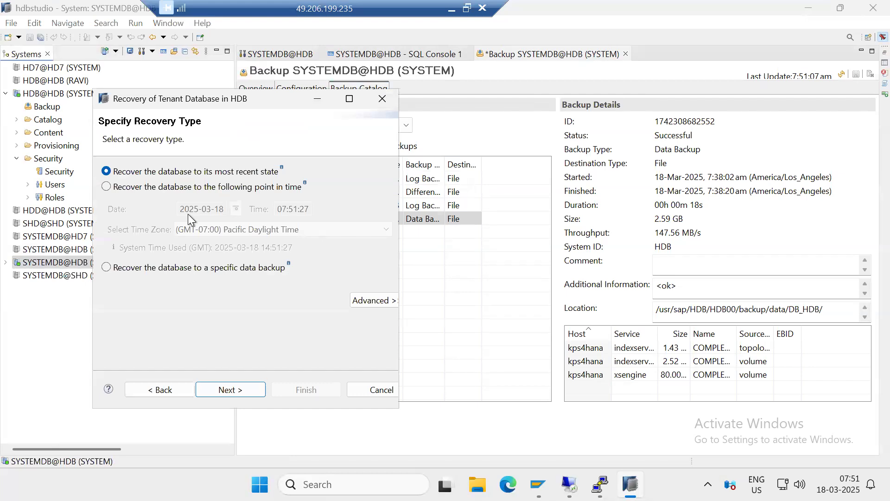
pyautogui.click(379, 392)
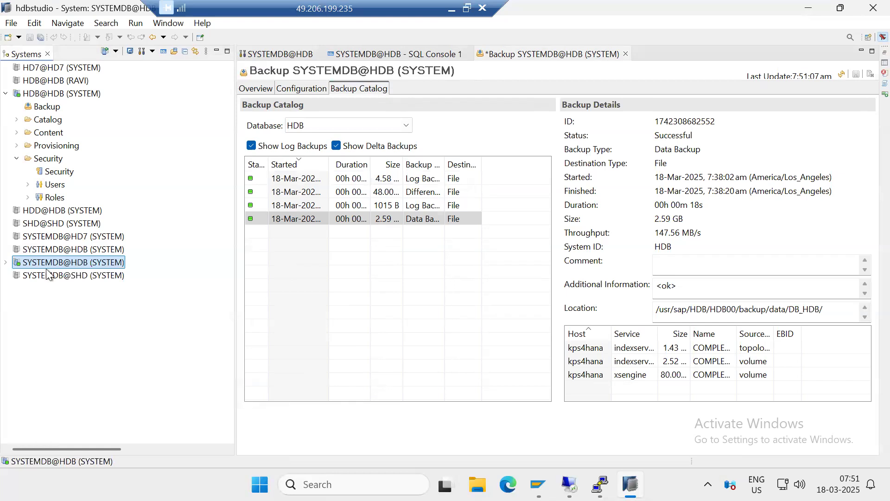
# Delete the custom database user listed directly after DBACOCKPIT in HDB@HDB, using the Restrict option
pyautogui.click(28, 184)
pyautogui.rightClick(64, 198)
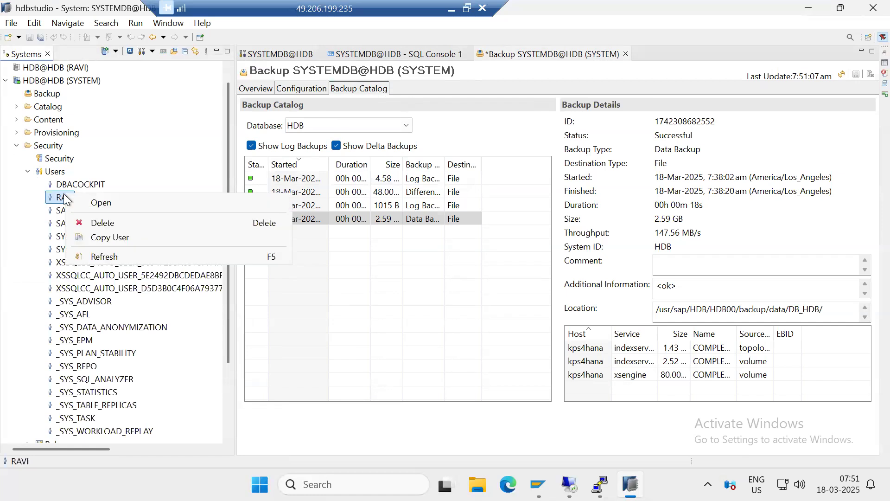
pyautogui.click(89, 223)
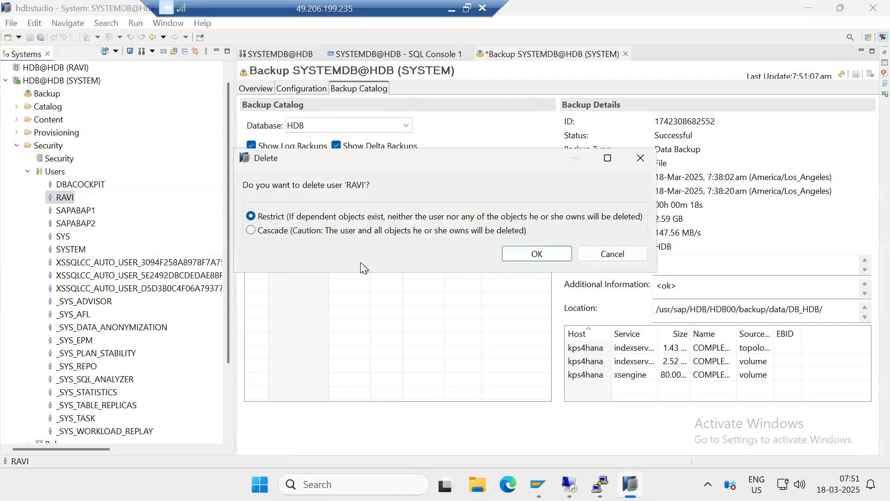
pyautogui.click(534, 254)
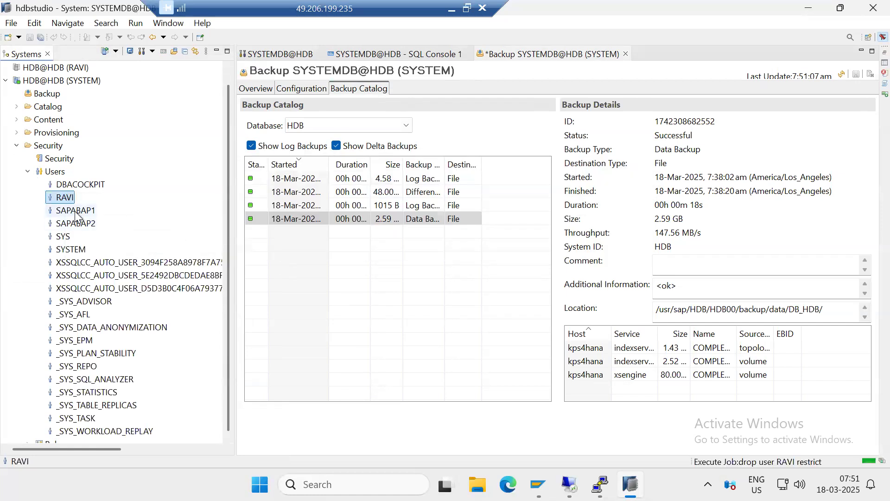
# Try to delete database user SAPABAP2 from HDB@HDB with the Restrict option
pyautogui.rightClick(75, 213)
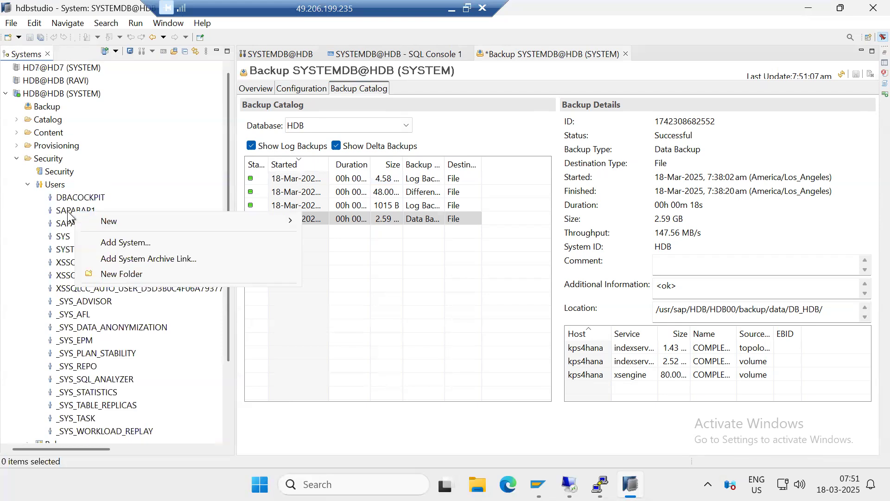
pyautogui.click(64, 224)
pyautogui.rightClick(68, 223)
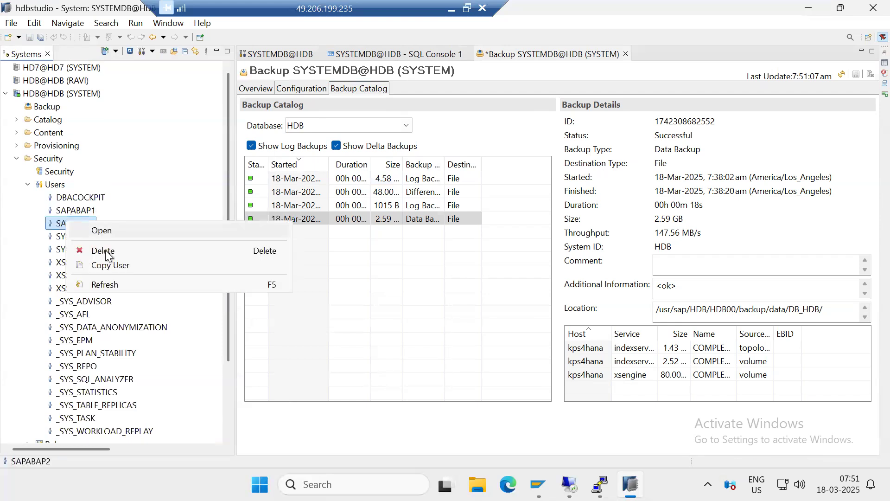
pyautogui.click(104, 251)
pyautogui.click(557, 256)
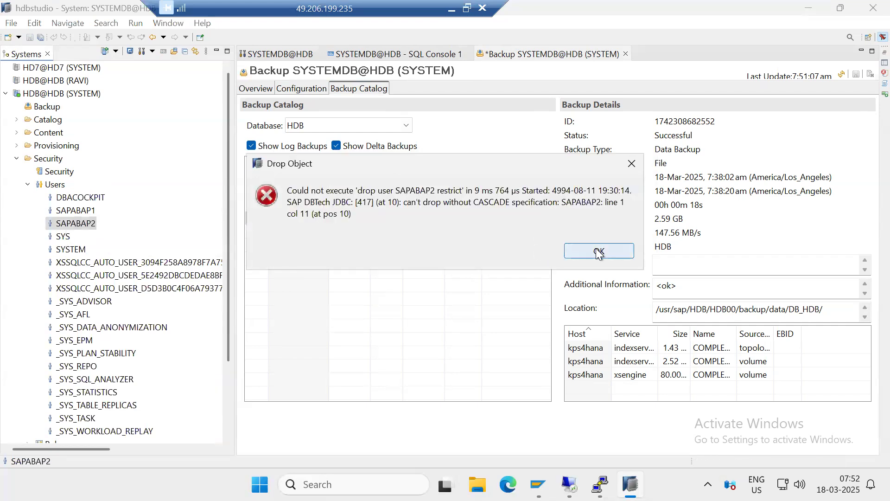
pyautogui.click(598, 253)
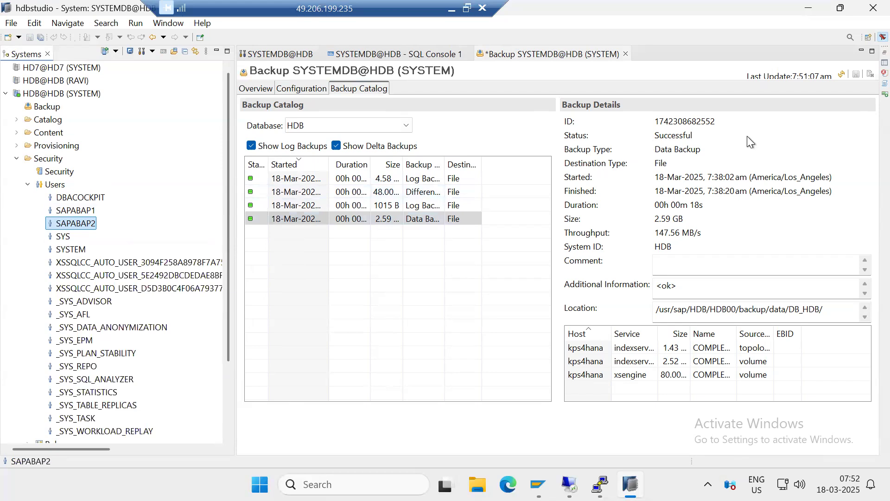
# Reload HDB's backup catalog and review the configuration and overview pages of the SYSTEMDB@HDB backup console
pyautogui.click(842, 75)
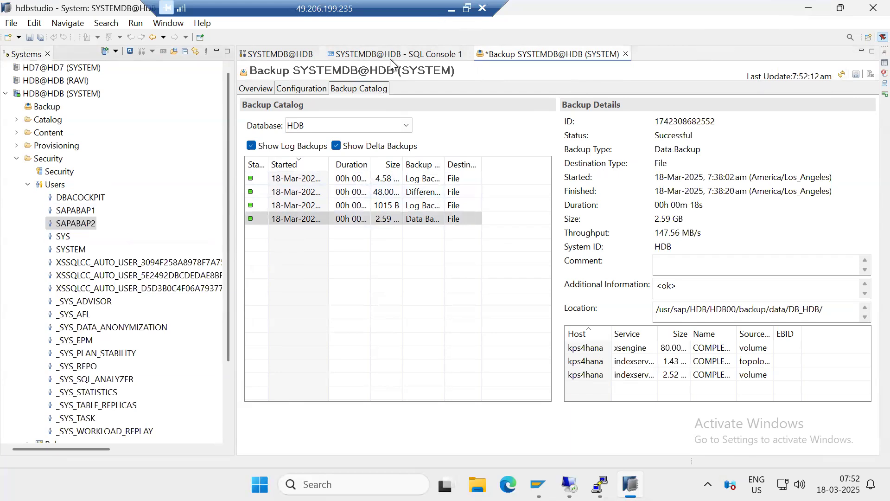
pyautogui.click(310, 93)
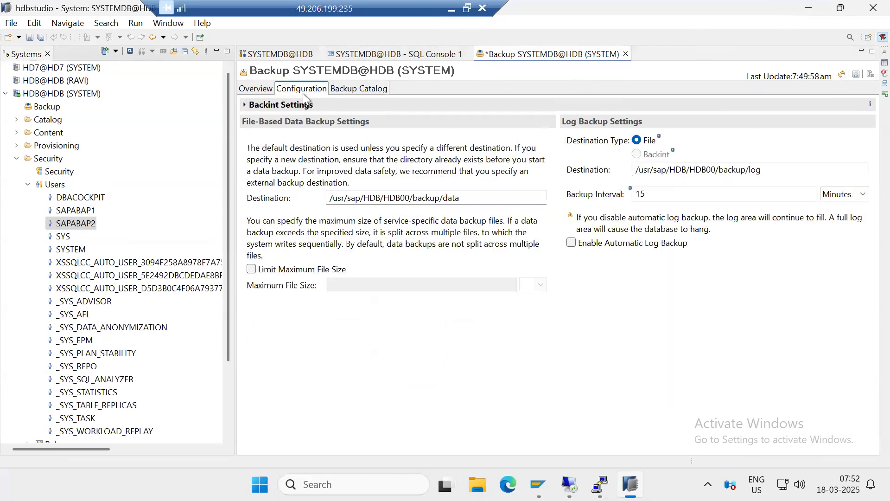
pyautogui.click(265, 90)
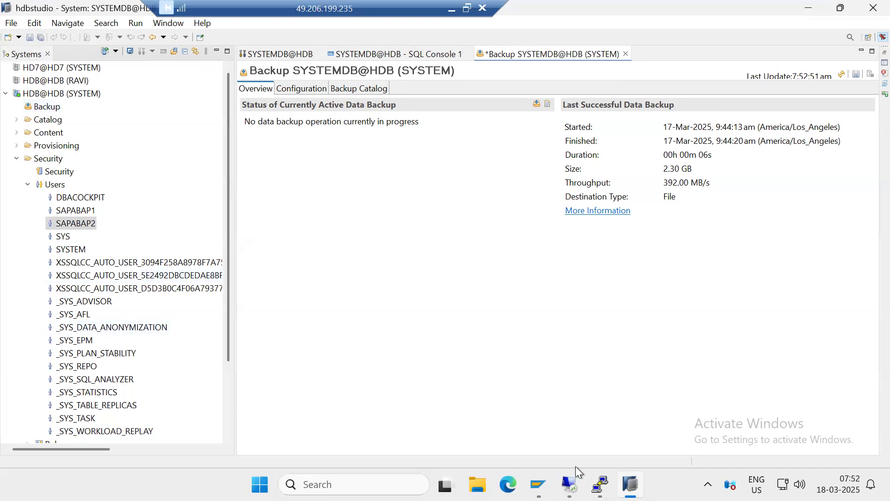
# Switch to the PuTTY terminal, list the DB_HDB backup directory with ls -ltr, and examine the complete and differential backup files
pyautogui.click(594, 482)
pyautogui.click(477, 420)
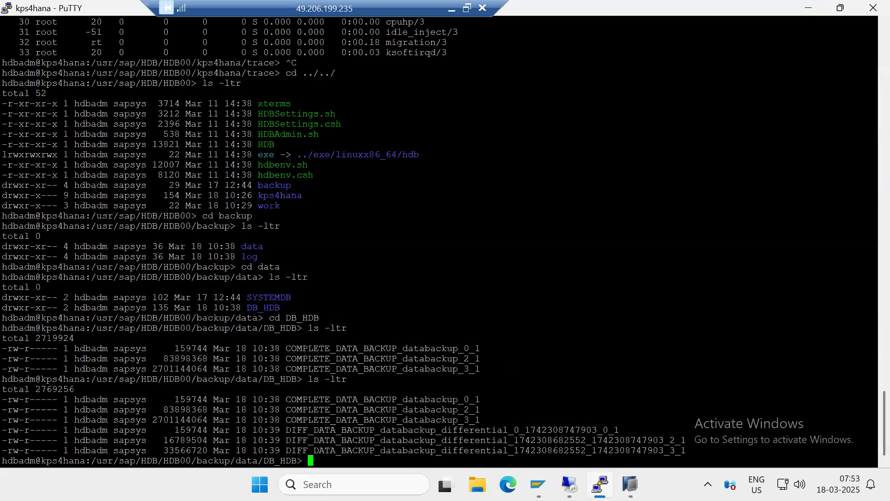
pyautogui.write('ls -ltr')
pyautogui.press('Return')
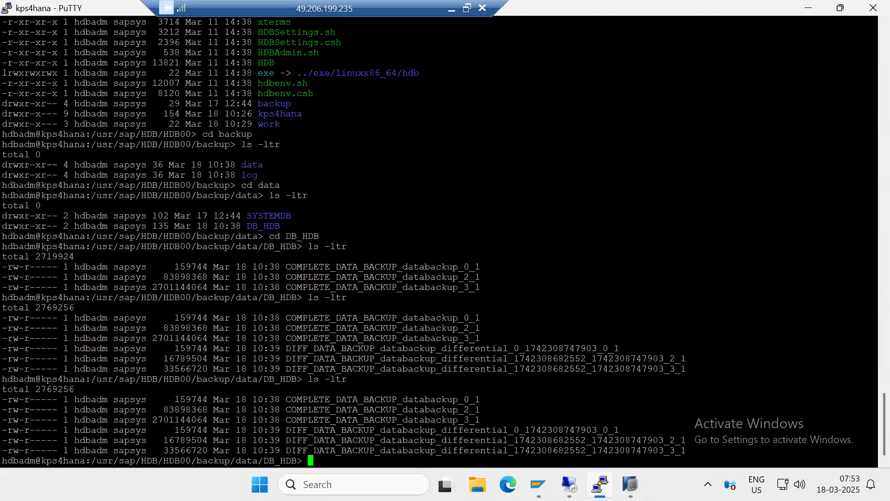
pyautogui.moveTo(98, 420); pyautogui.dragTo(455, 448)
pyautogui.click(399, 430)
pyautogui.moveTo(559, 450); pyautogui.dragTo(8, 413)
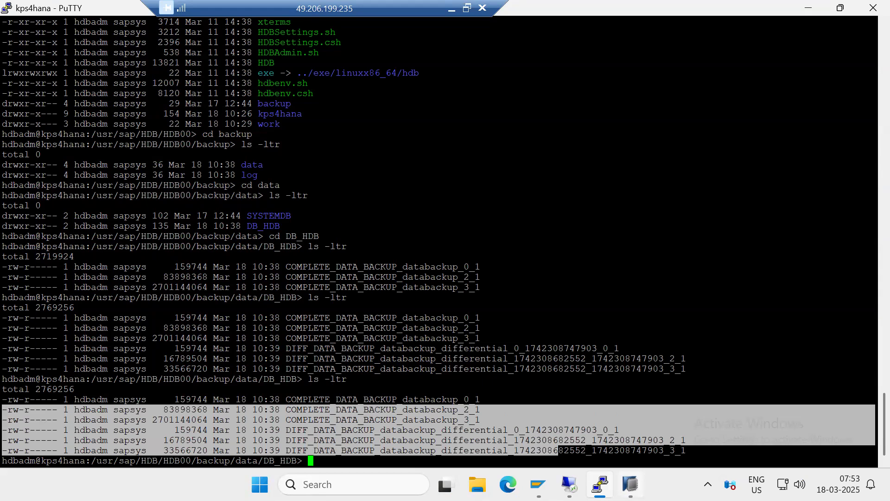
# Switch back to SAP HANA Studio and compare the backup and recovery operations available for HDB@HDB and SYSTEMDB@HDB
pyautogui.click(630, 484)
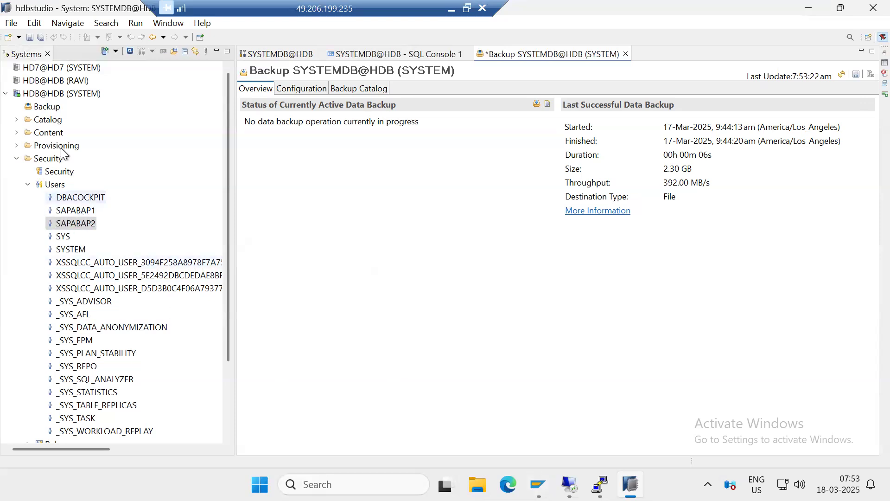
pyautogui.rightClick(59, 95)
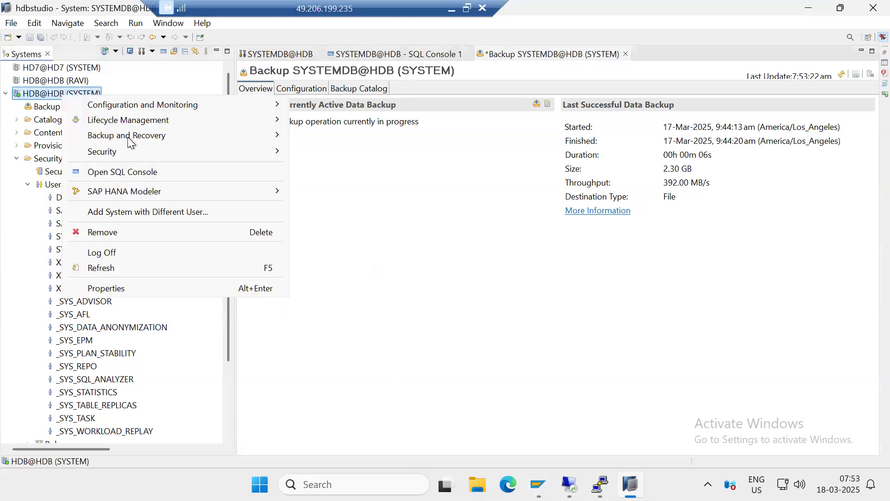
pyautogui.moveTo(158, 139)
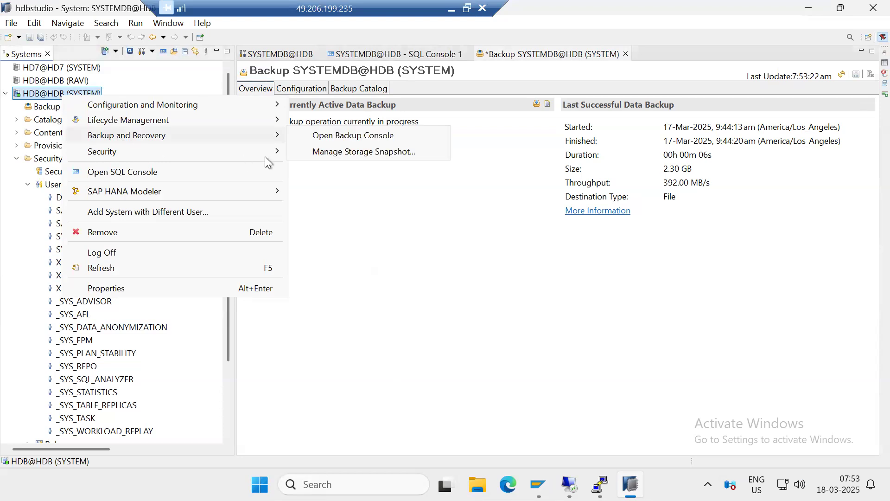
pyautogui.click(369, 257)
pyautogui.scroll(-3, 113, 315)
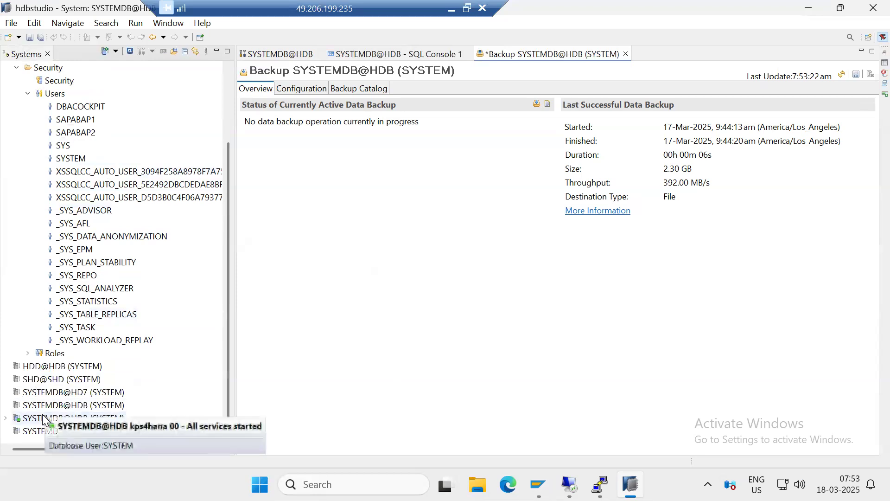
pyautogui.rightClick(43, 418)
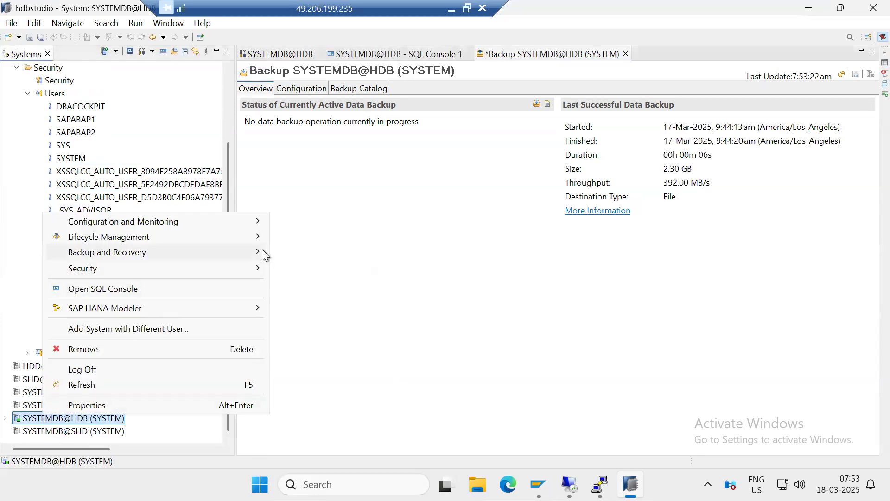
pyautogui.moveTo(259, 252)
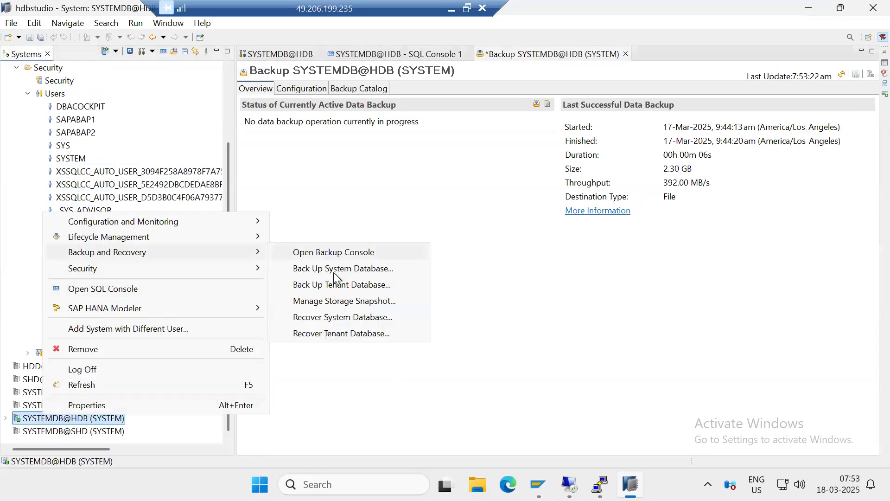
pyautogui.click(473, 272)
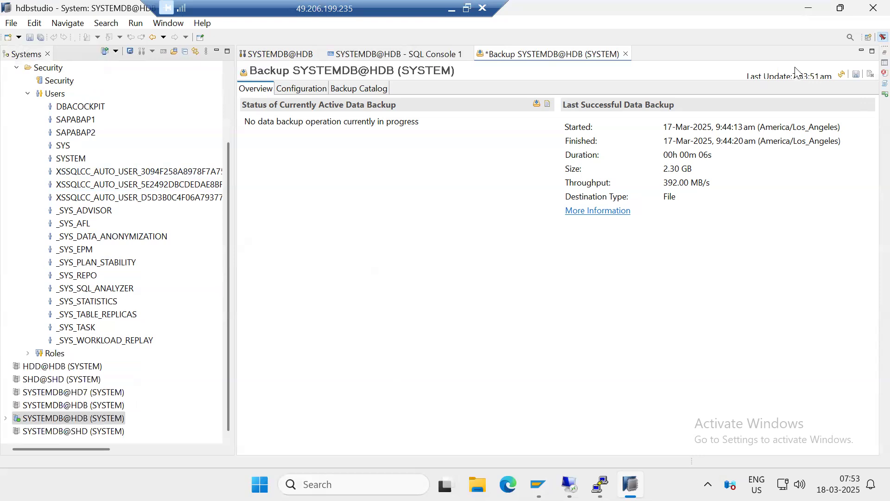
# Close SAP HANA Studio without saving the SYSTEMDB@HDB backup configuration changes
pyautogui.click(872, 8)
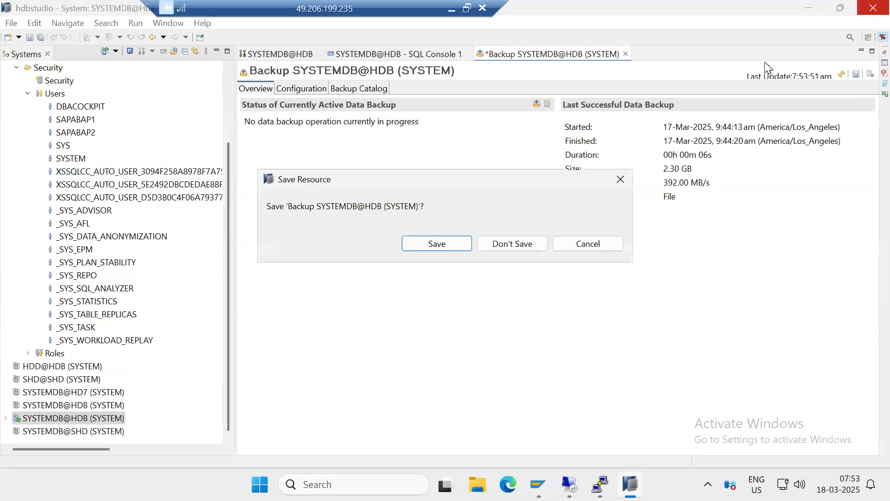
pyautogui.click(507, 244)
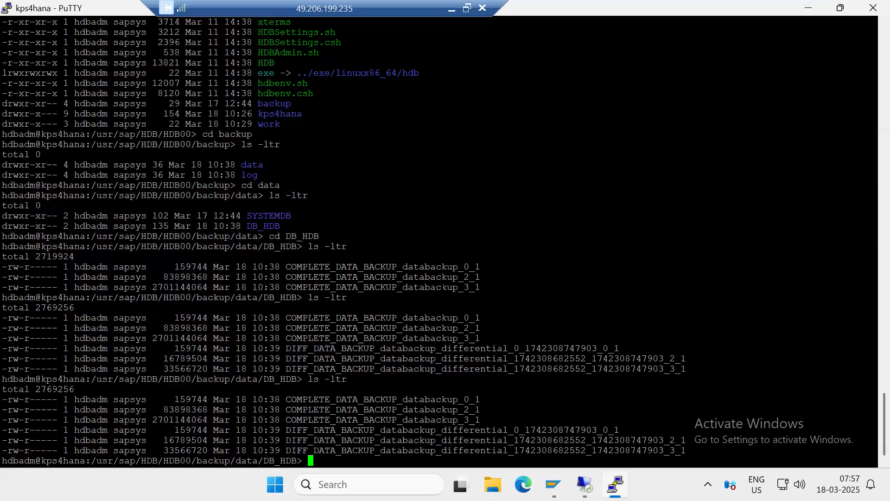
# Disconnect the nested remote desktop session that shows Hyper-V Manager, and close the PuTTY terminal session
pyautogui.moveTo(585, 484)
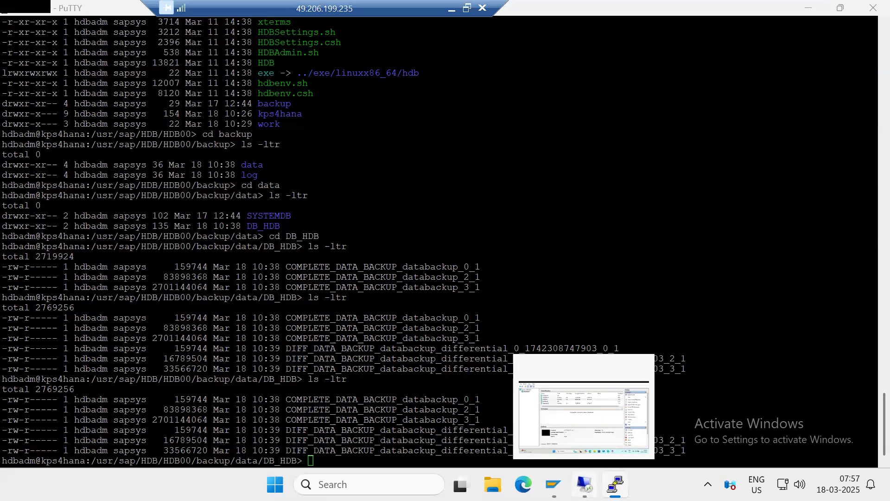
pyautogui.click(585, 484)
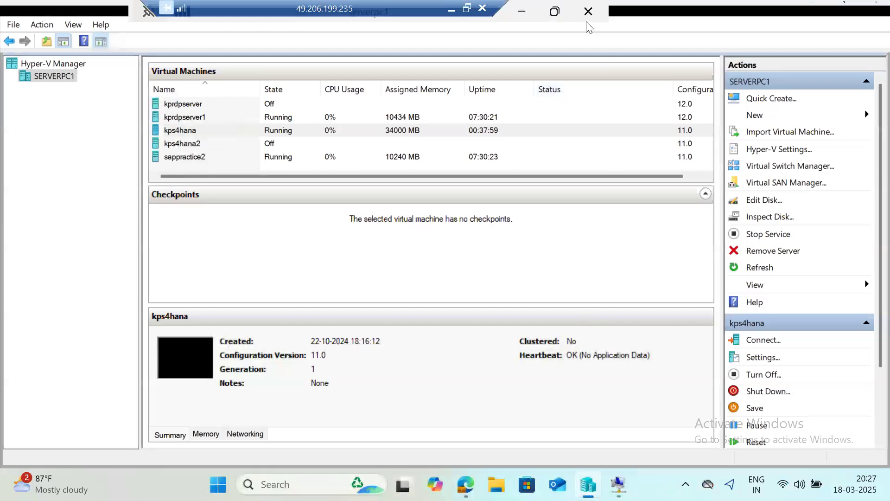
pyautogui.click(588, 11)
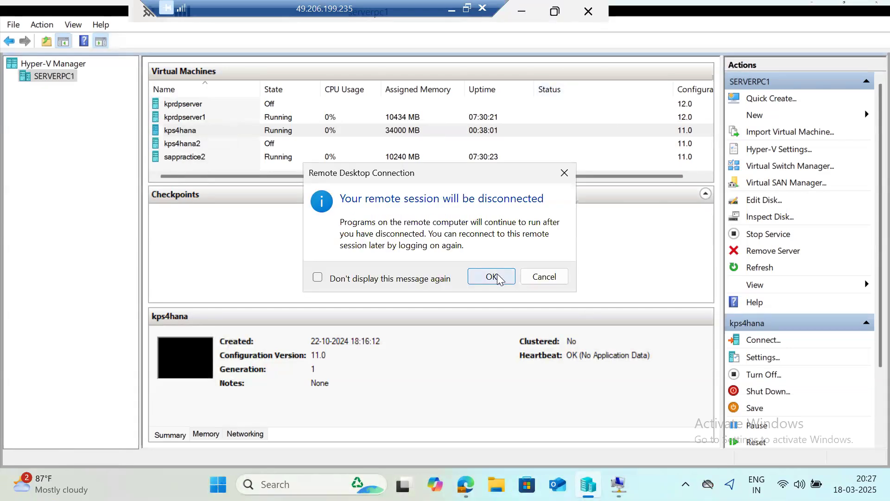
pyautogui.click(492, 277)
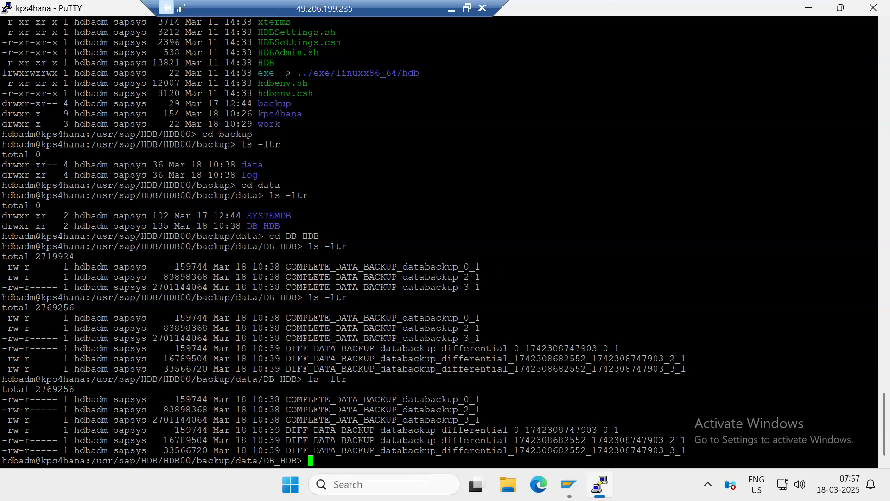
pyautogui.click(869, 9)
pyautogui.click(455, 295)
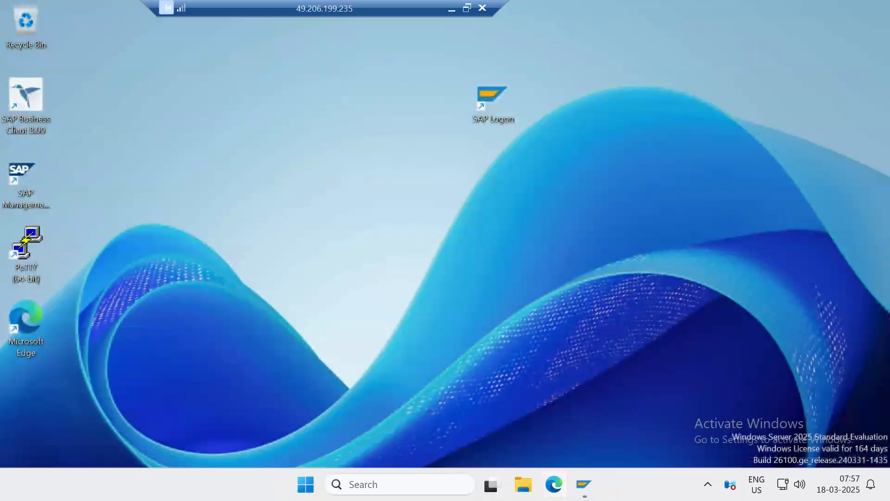
# Open the SAP S/4HANA 2022 logon window from SAP Logon and close it, and return to the Paint notes outside the remote desktop
pyautogui.click(578, 477)
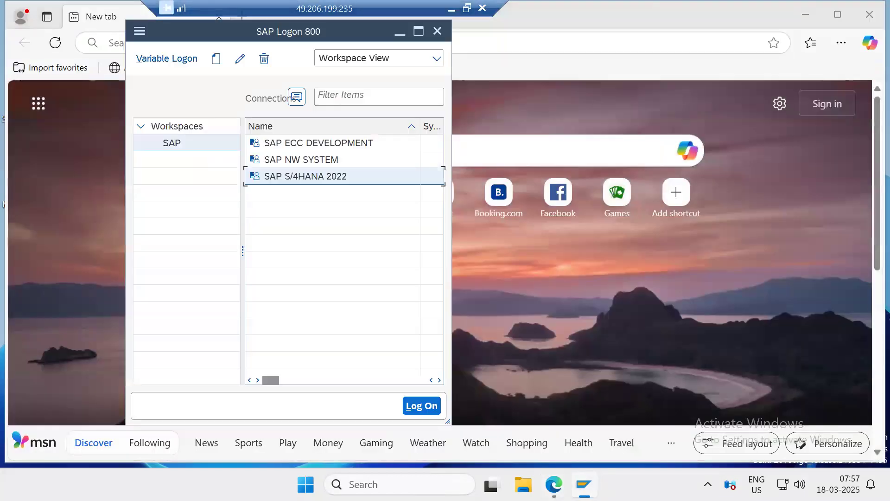
pyautogui.doubleClick(307, 175)
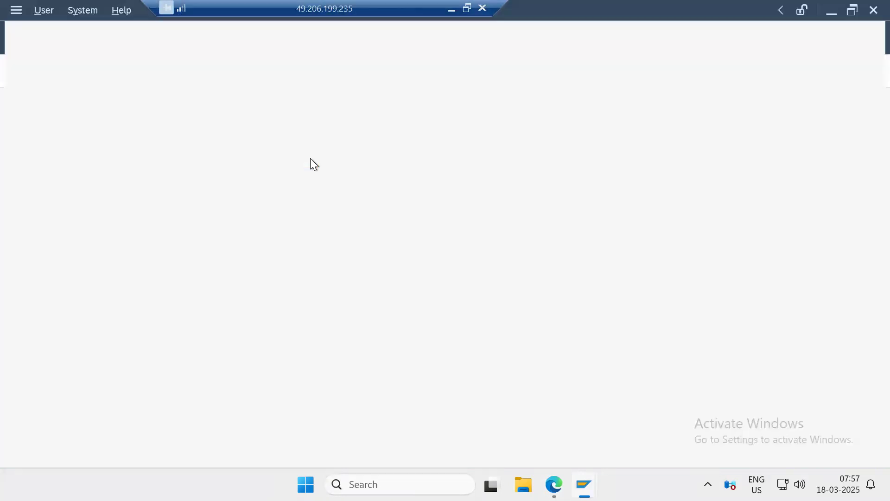
pyautogui.click(871, 10)
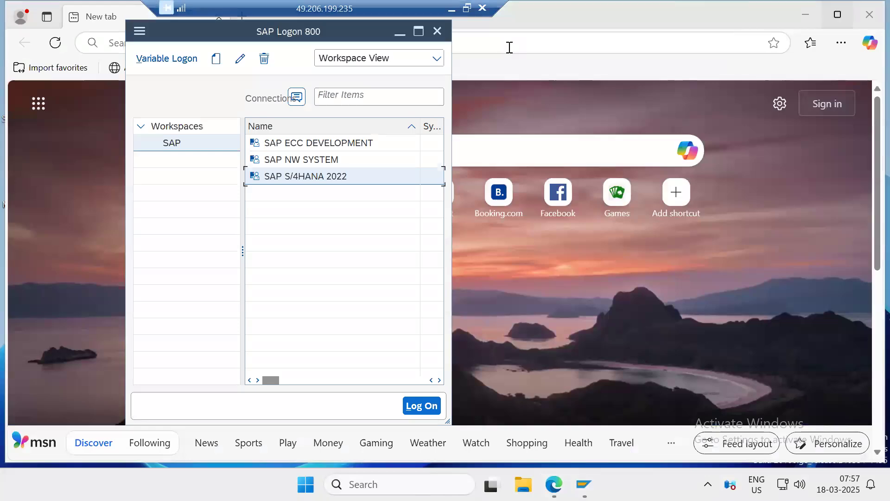
pyautogui.click(448, 9)
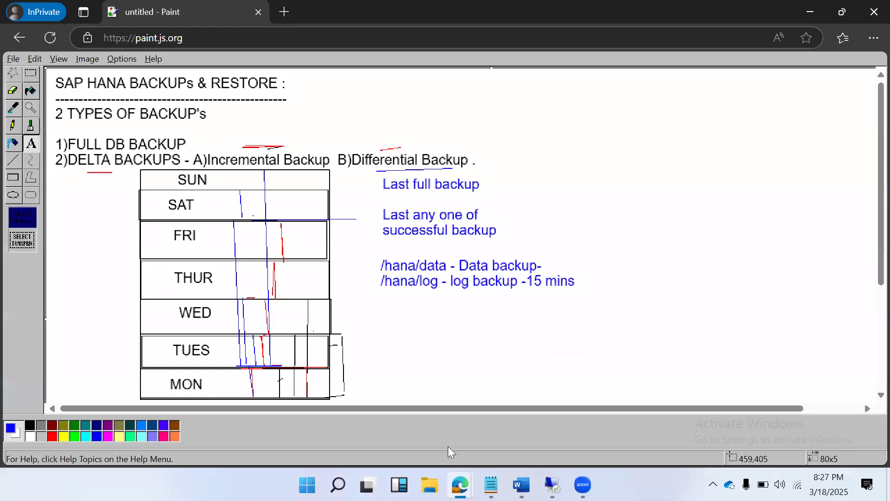